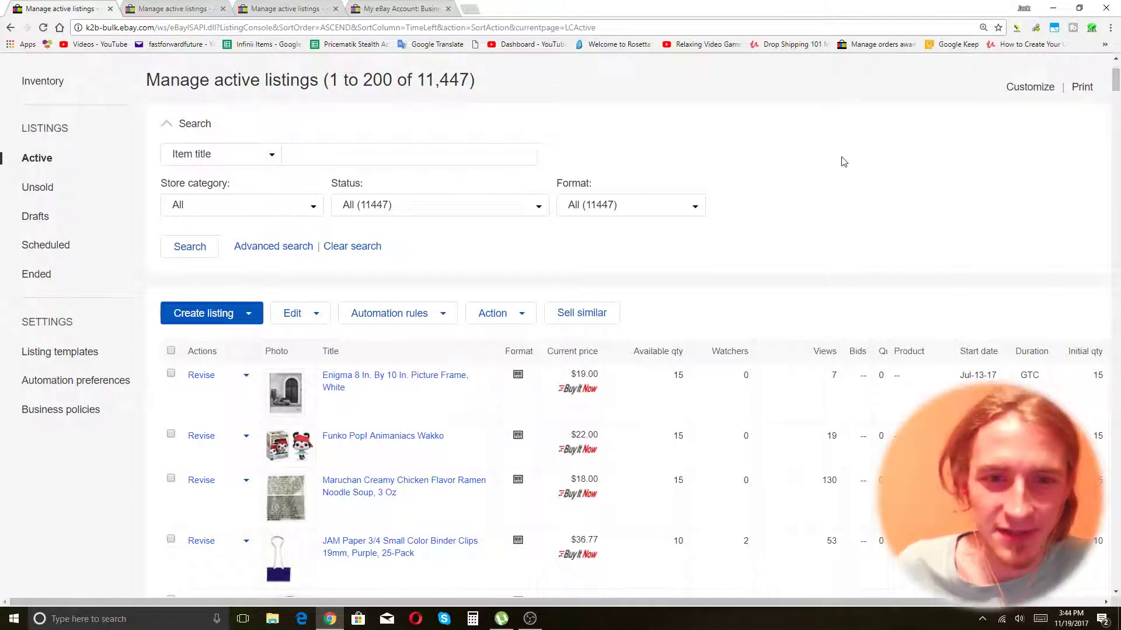
Step: Review the status filter options, then examine the initial quantity, start date and time left of the first 200 active listings
{"action": "left_click", "coordinate": [449, 213]}
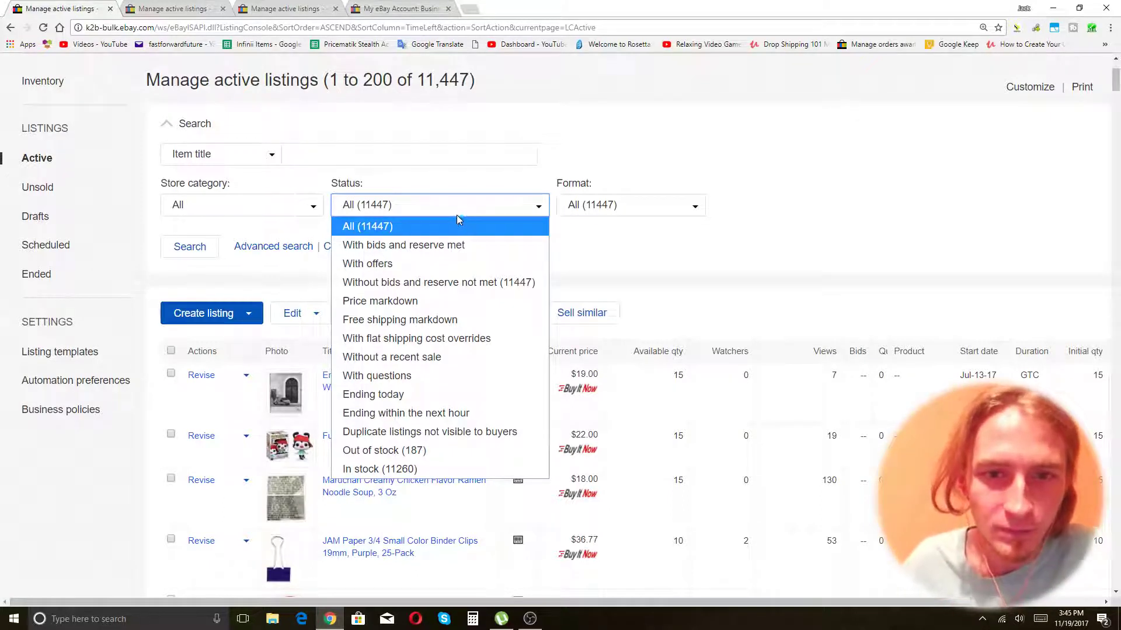
{"action": "left_click", "coordinate": [456, 215]}
{"action": "left_click_drag", "start_coordinate": [577, 602], "coordinate": [677, 594]}
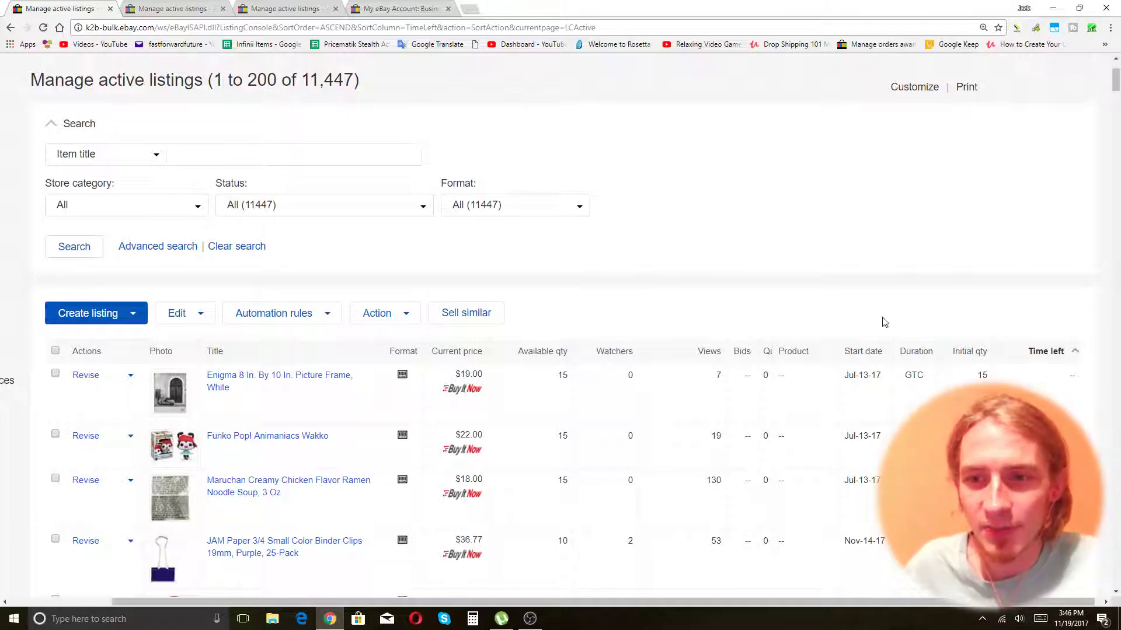
{"action": "scroll", "coordinate": [917, 344], "scroll_direction": "down", "scroll_amount": 2}
{"action": "scroll", "coordinate": [920, 341], "scroll_direction": "down", "scroll_amount": 3}
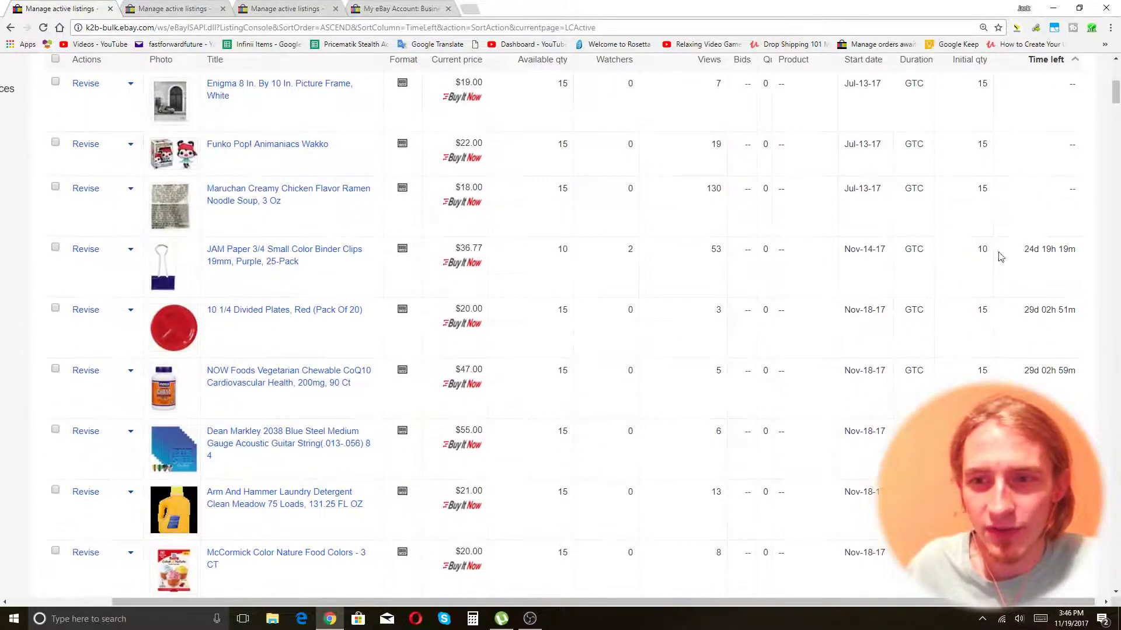
{"action": "left_click_drag", "start_coordinate": [983, 251], "coordinate": [979, 249]}
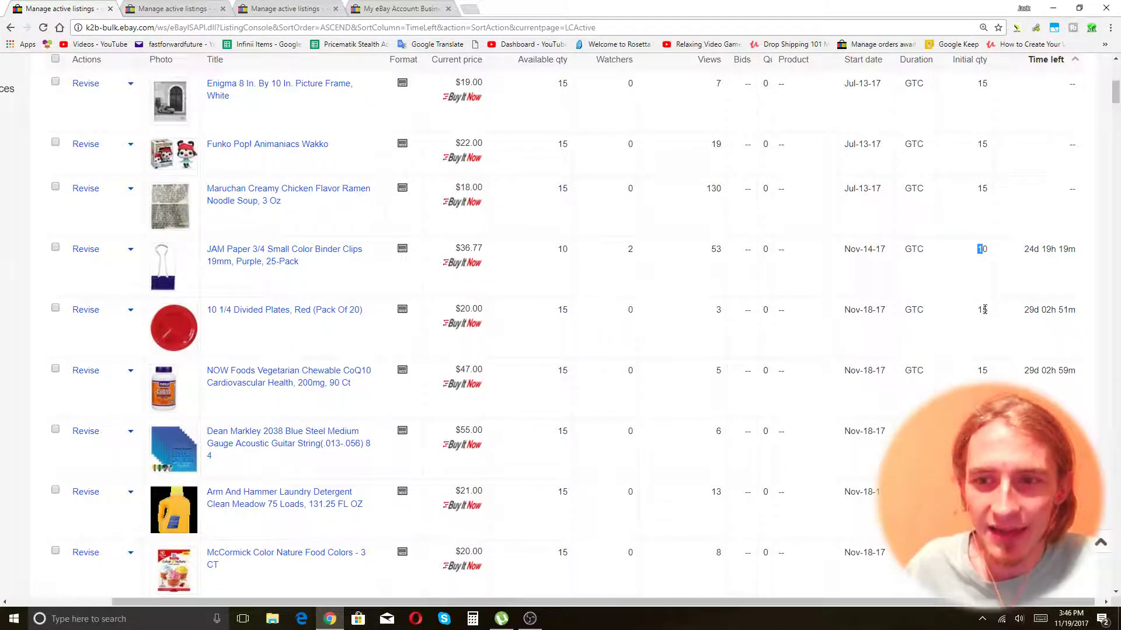
{"action": "scroll", "coordinate": [984, 309], "scroll_direction": "down", "scroll_amount": 7}
{"action": "scroll", "coordinate": [987, 317], "scroll_direction": "down", "scroll_amount": 9}
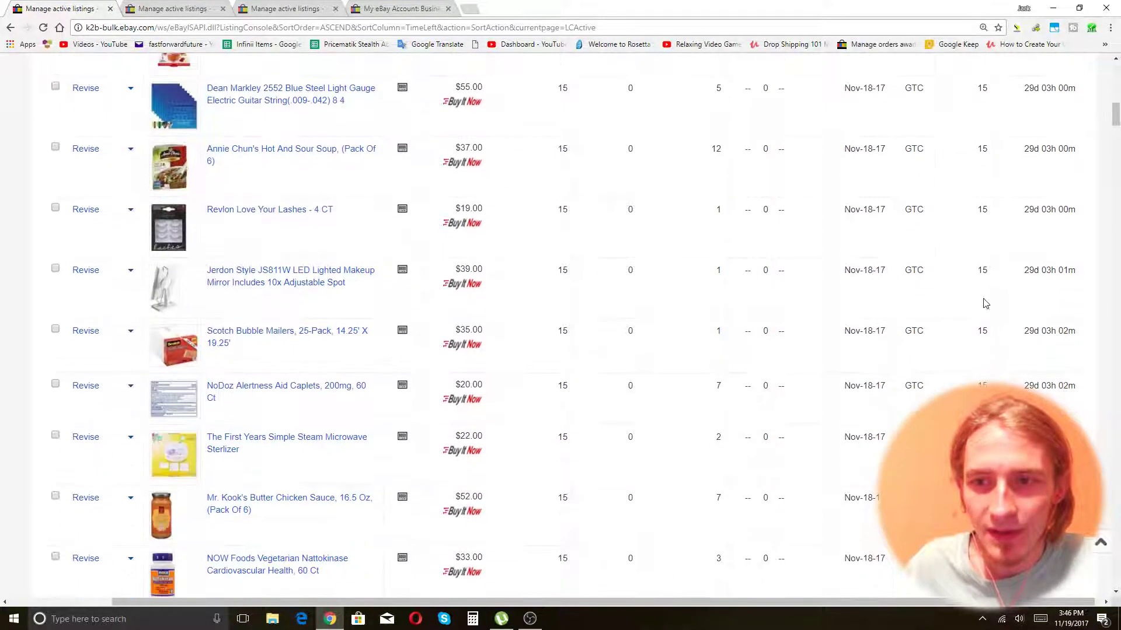
{"action": "scroll", "coordinate": [976, 364], "scroll_direction": "down", "scroll_amount": 20}
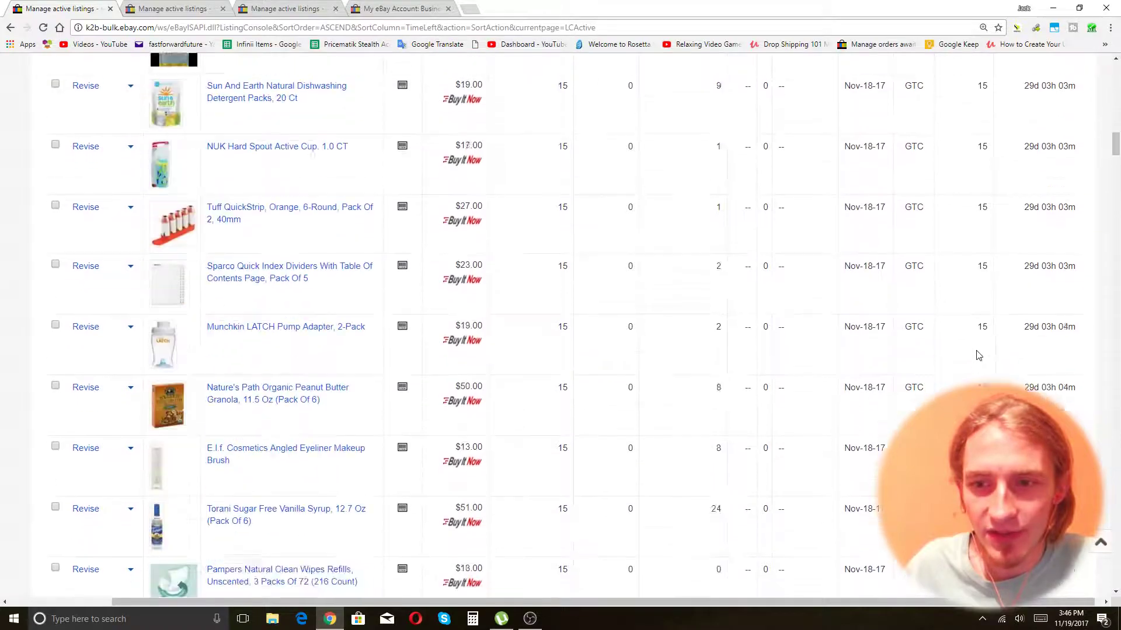
{"action": "scroll", "coordinate": [978, 352], "scroll_direction": "down", "scroll_amount": 20}
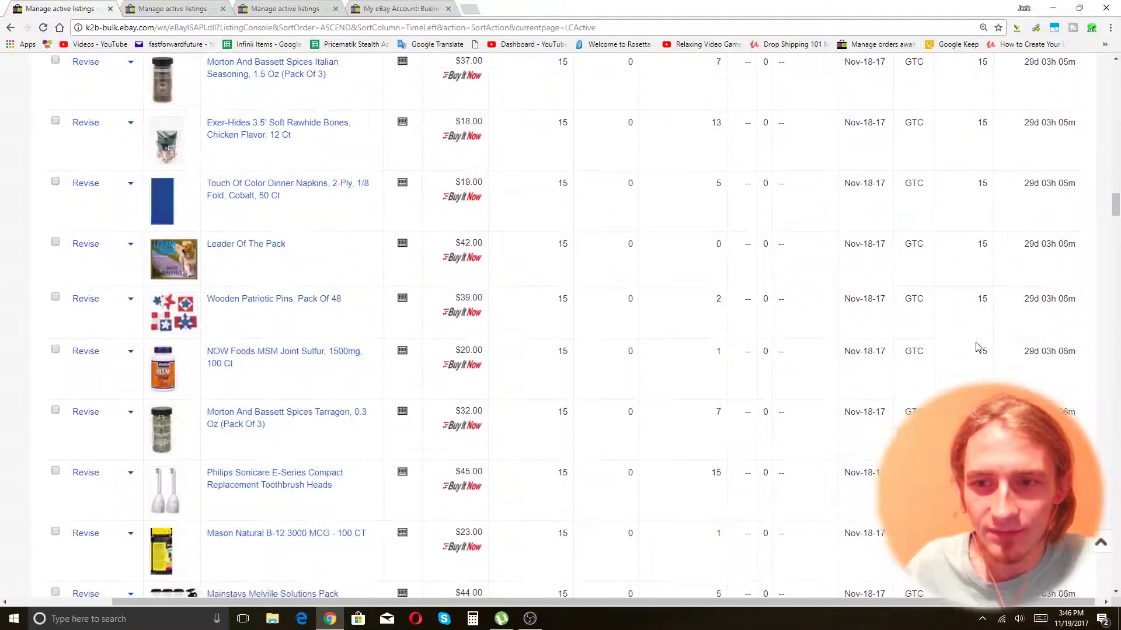
{"action": "scroll", "coordinate": [975, 354], "scroll_direction": "down", "scroll_amount": 20}
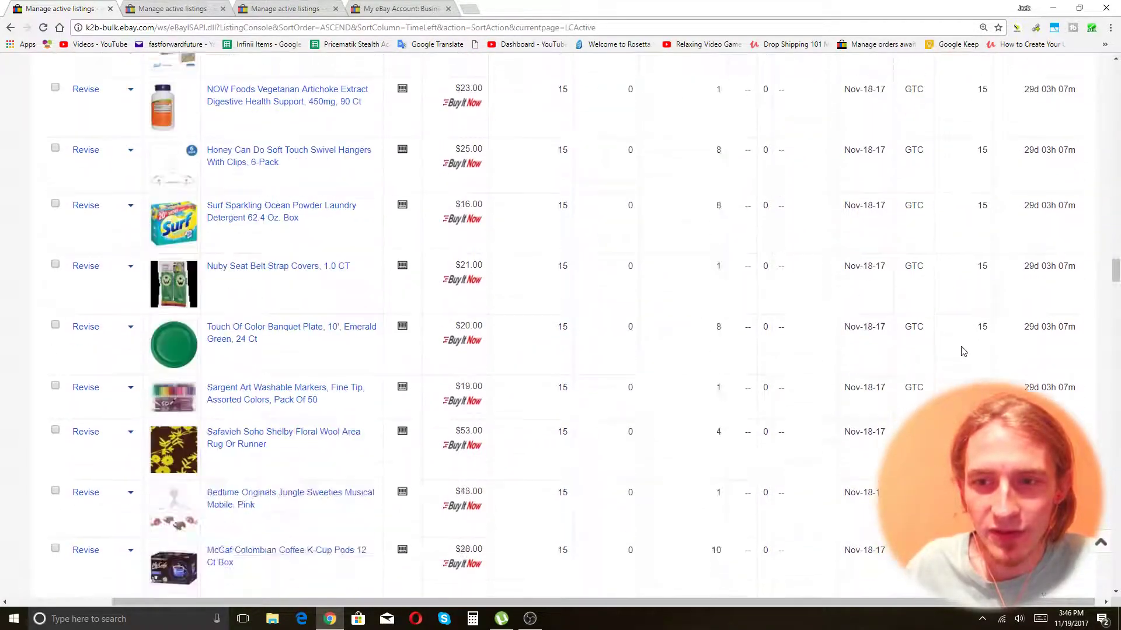
{"action": "scroll", "coordinate": [964, 350], "scroll_direction": "down", "scroll_amount": 20}
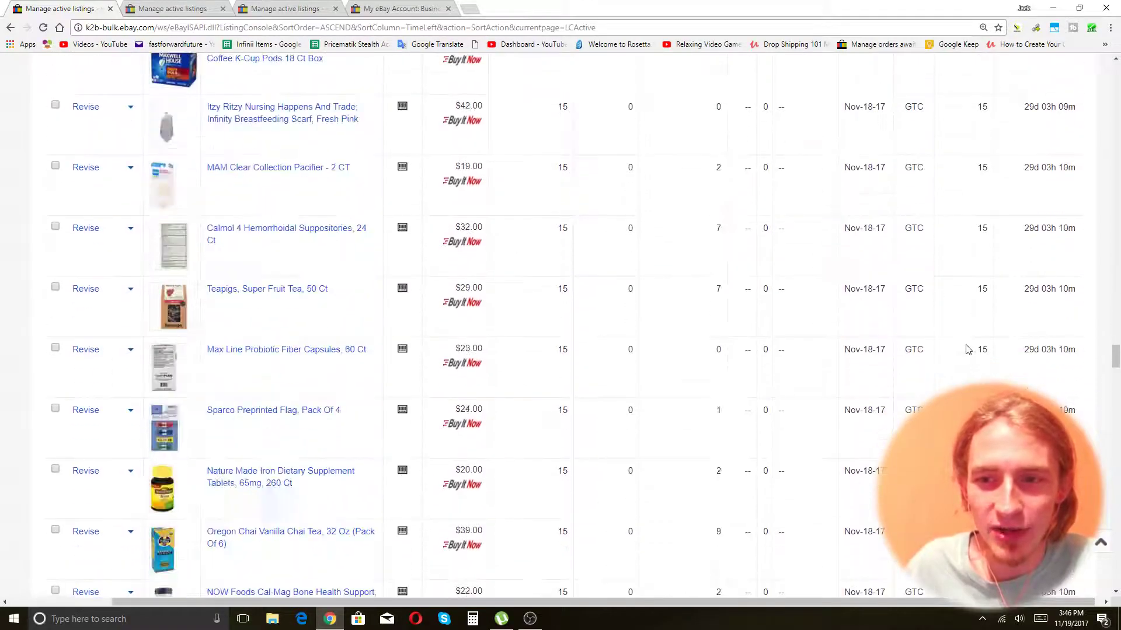
{"action": "scroll", "coordinate": [961, 364], "scroll_direction": "down", "scroll_amount": 20}
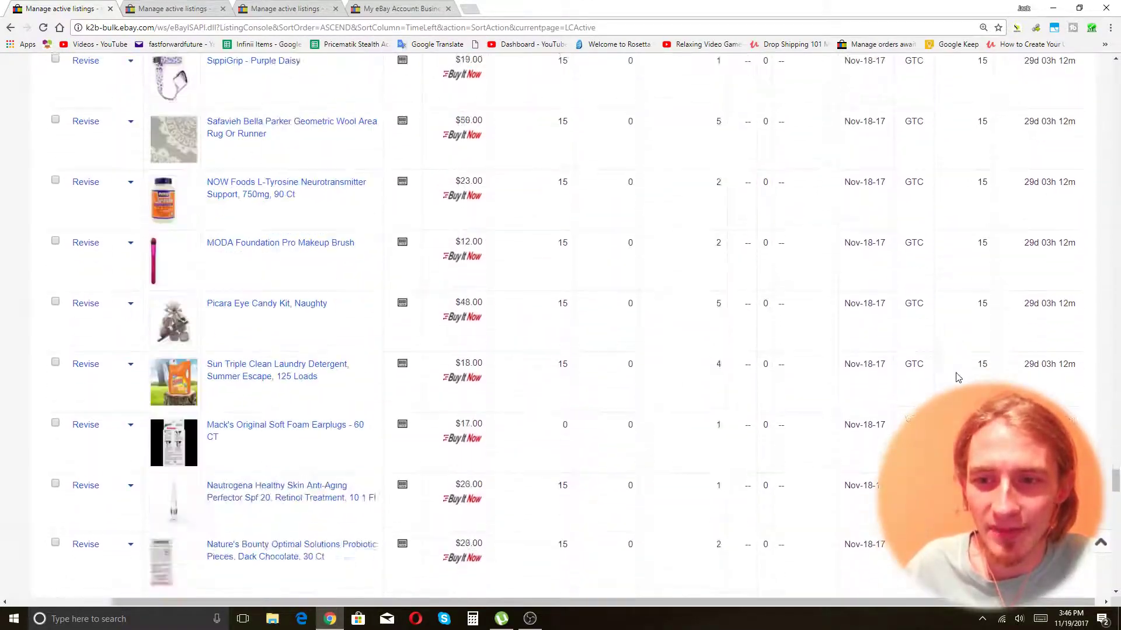
{"action": "scroll", "coordinate": [949, 378], "scroll_direction": "down", "scroll_amount": 7}
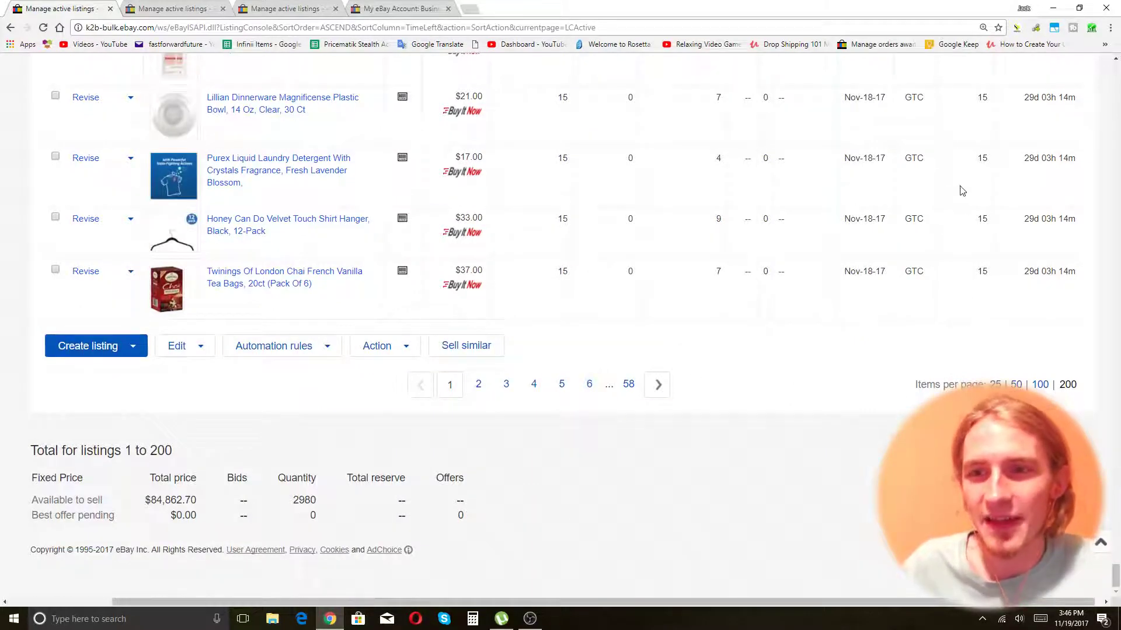
{"action": "scroll", "coordinate": [988, 175], "scroll_direction": "up", "scroll_amount": 20}
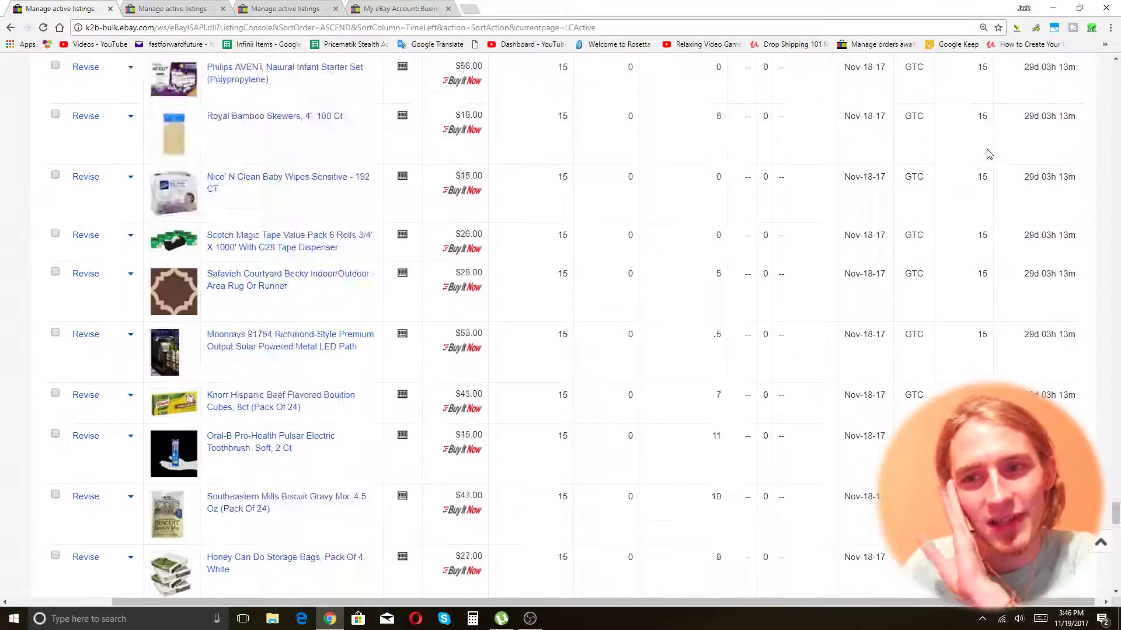
{"action": "scroll", "coordinate": [989, 154], "scroll_direction": "up", "scroll_amount": 16}
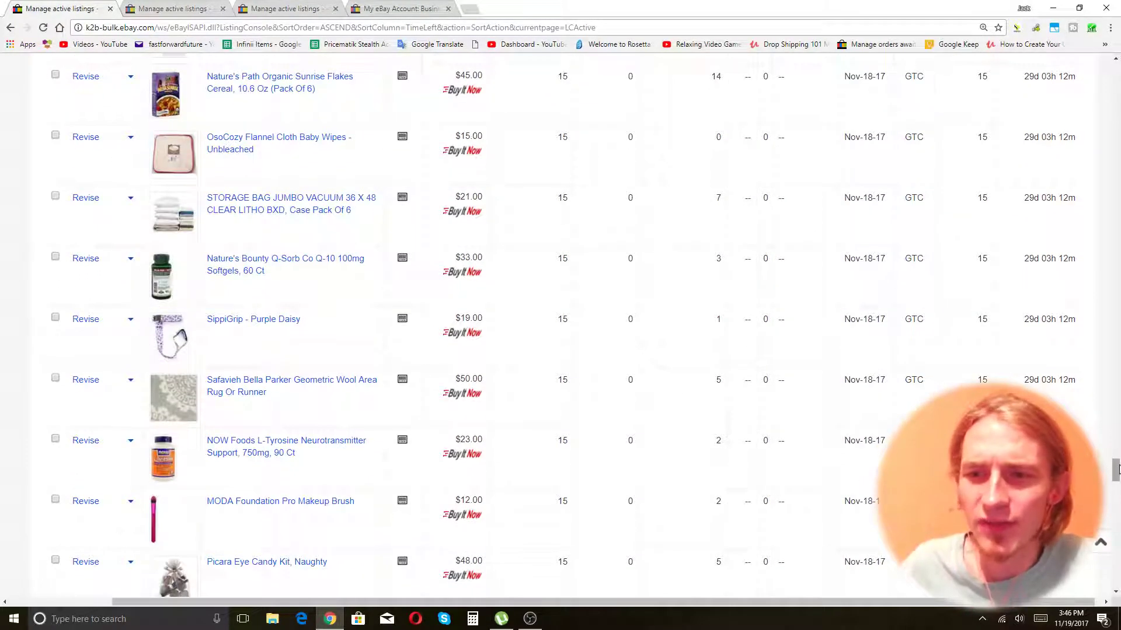
{"action": "left_click_drag", "start_coordinate": [1116, 469], "coordinate": [1095, 257]}
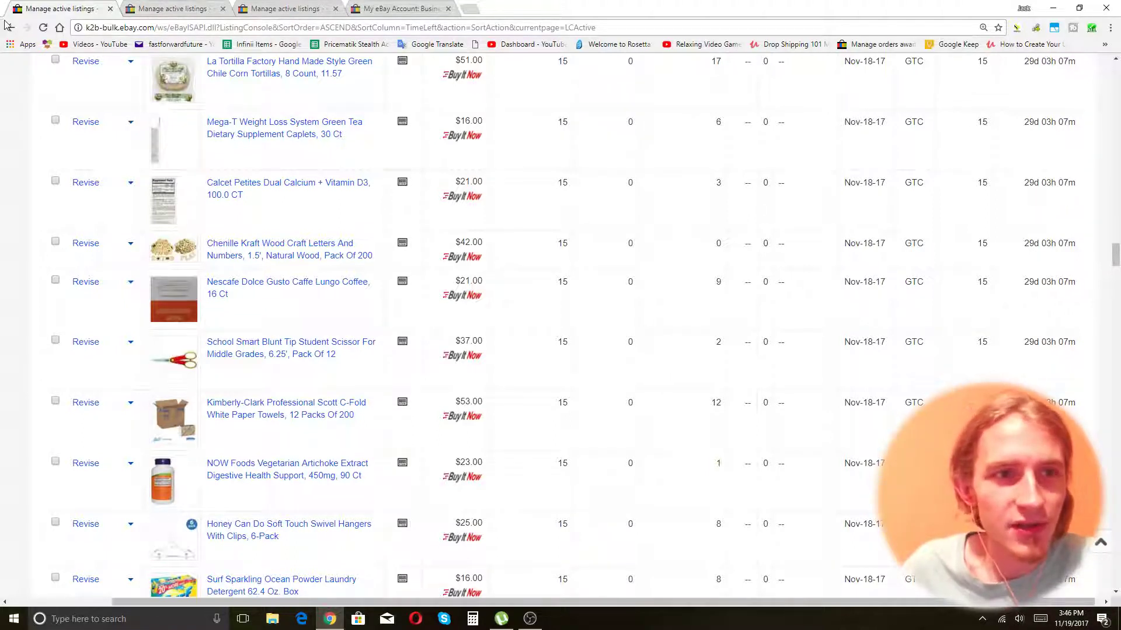
Step: Switch to the active listings sorted by watchers and examine the watcher counts and views of the highest-ranked items
{"action": "left_click", "coordinate": [166, 10]}
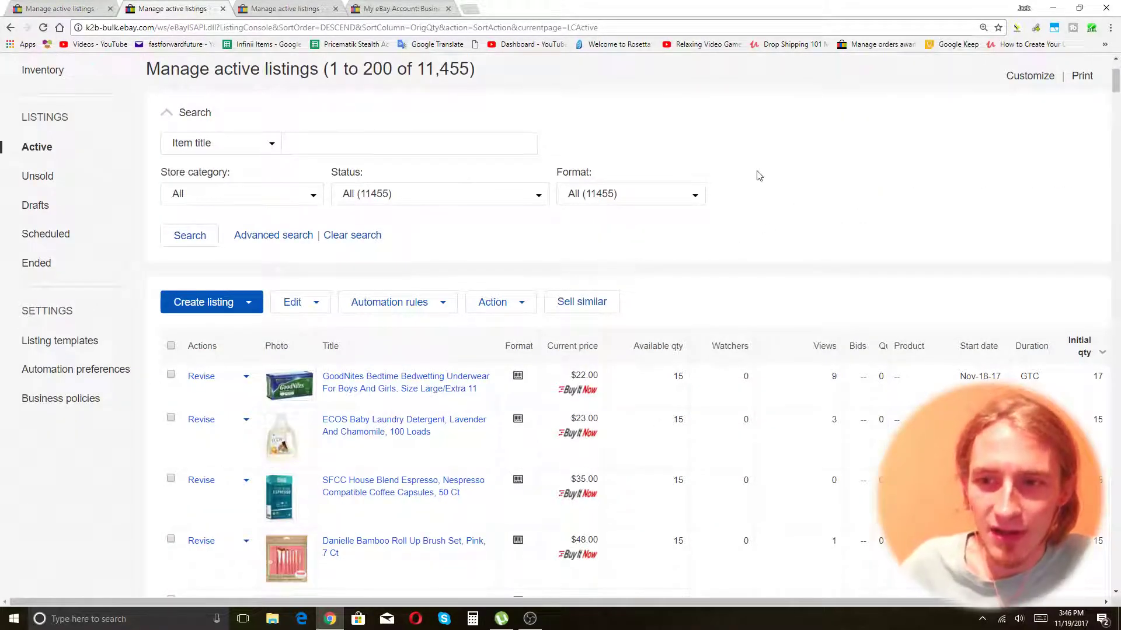
{"action": "left_click", "coordinate": [303, 8]}
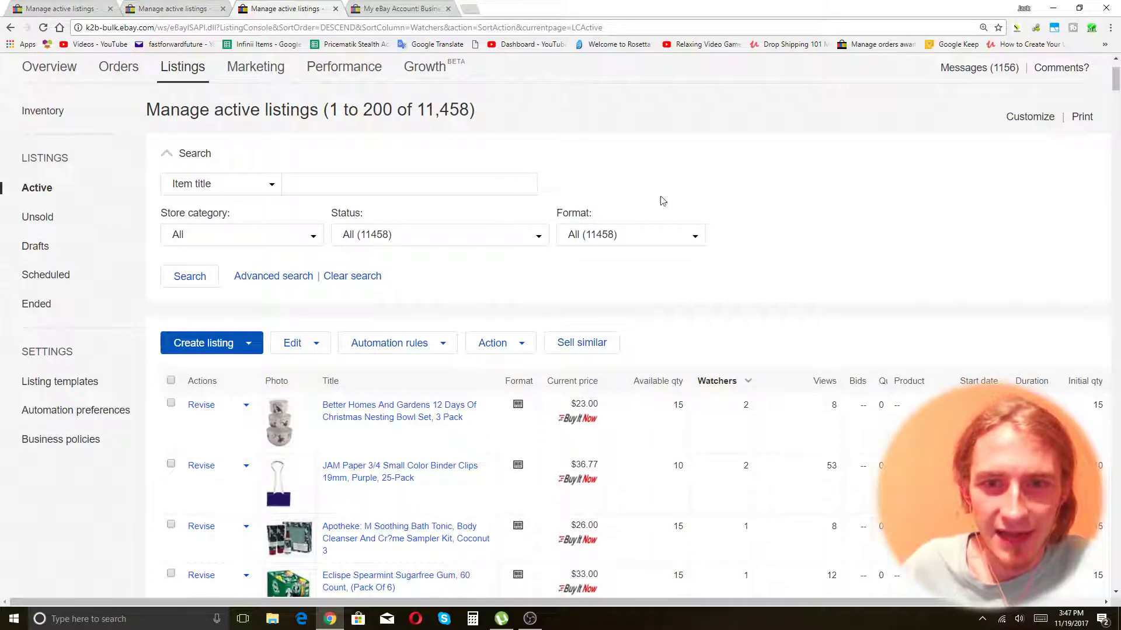
{"action": "scroll", "coordinate": [873, 180], "scroll_direction": "down", "scroll_amount": 2}
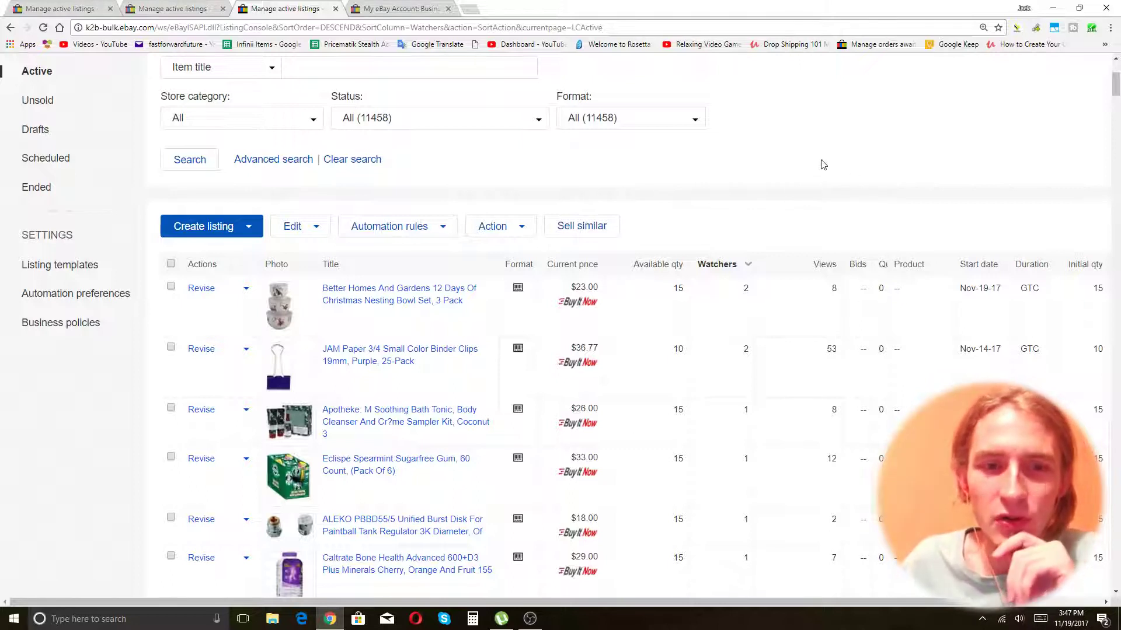
{"action": "scroll", "coordinate": [823, 165], "scroll_direction": "down", "scroll_amount": 1}
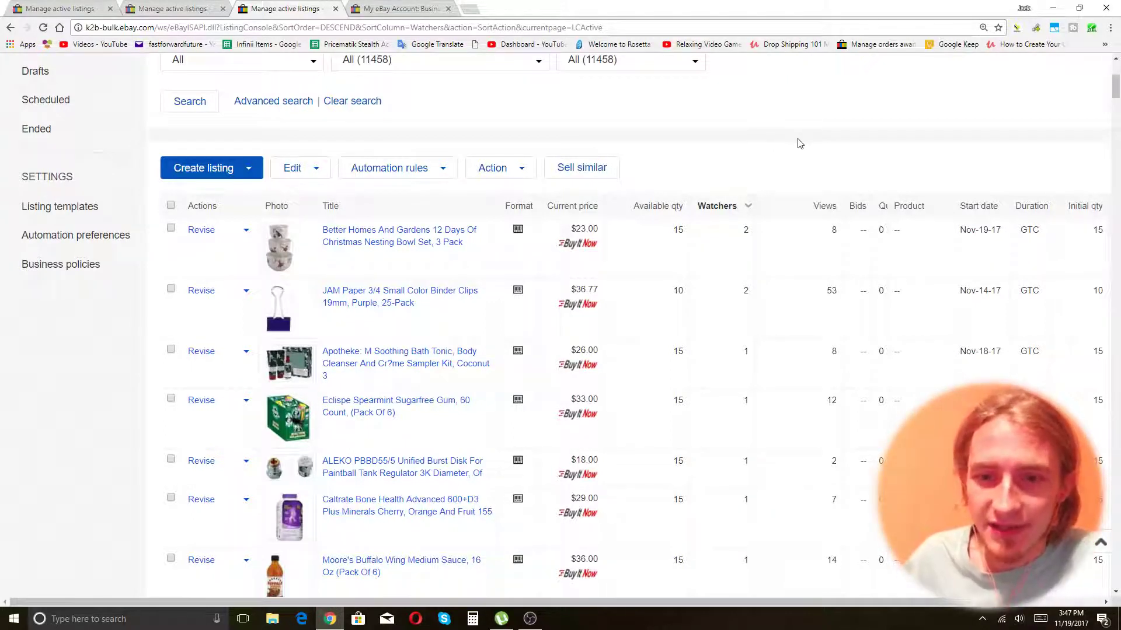
{"action": "scroll", "coordinate": [798, 143], "scroll_direction": "down", "scroll_amount": 2}
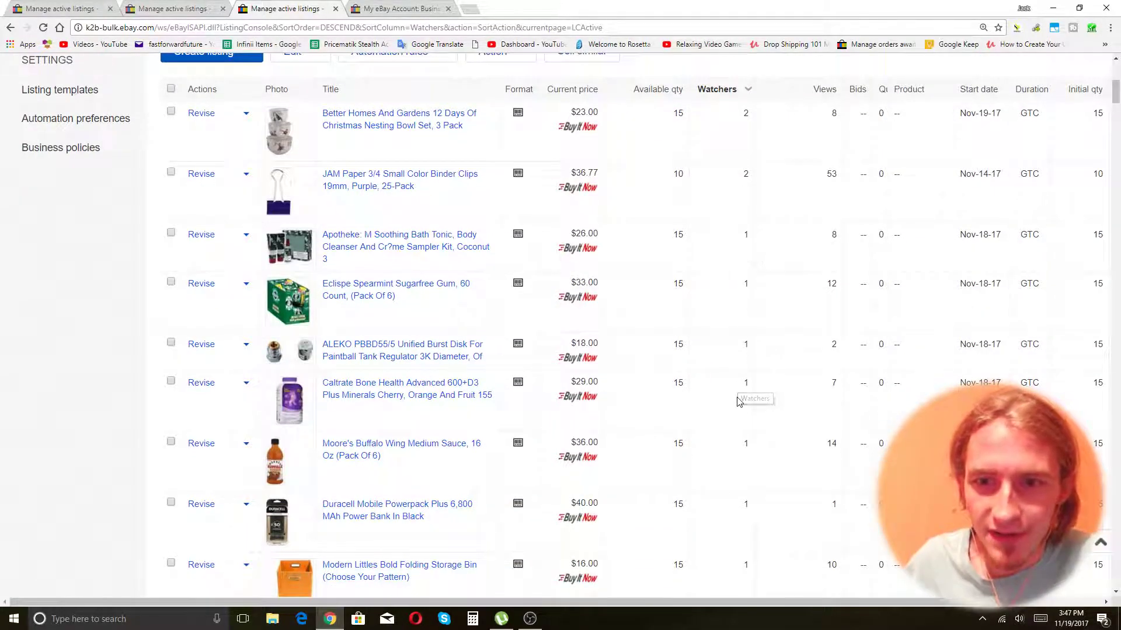
{"action": "scroll", "coordinate": [737, 409], "scroll_direction": "down", "scroll_amount": 2}
{"action": "scroll", "coordinate": [730, 454], "scroll_direction": "down", "scroll_amount": 2}
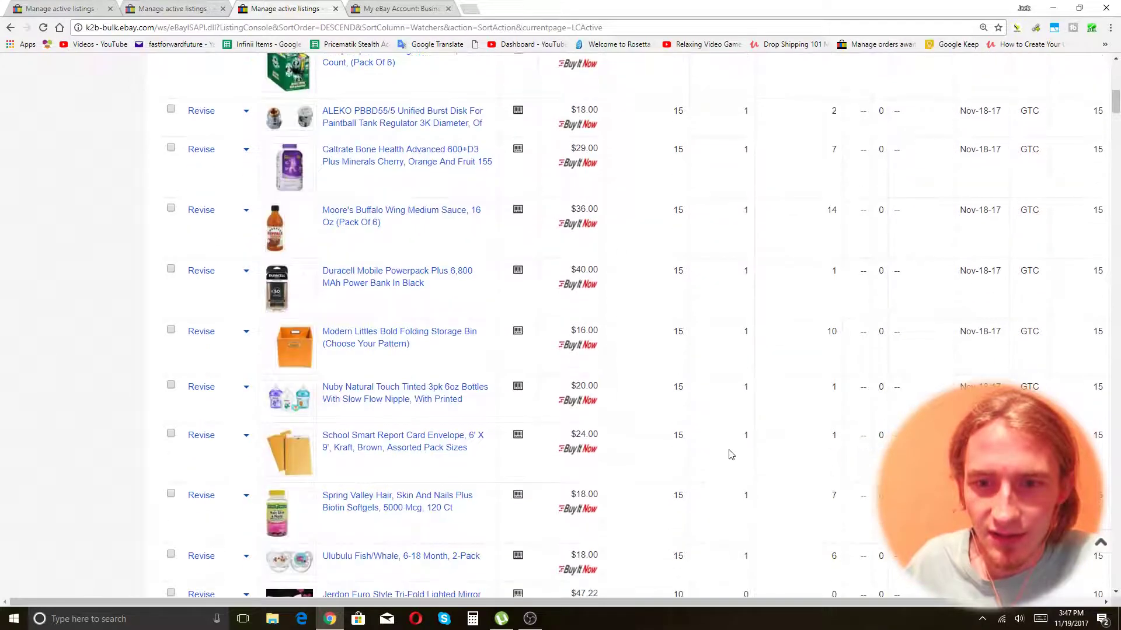
{"action": "scroll", "coordinate": [731, 467], "scroll_direction": "down", "scroll_amount": 4}
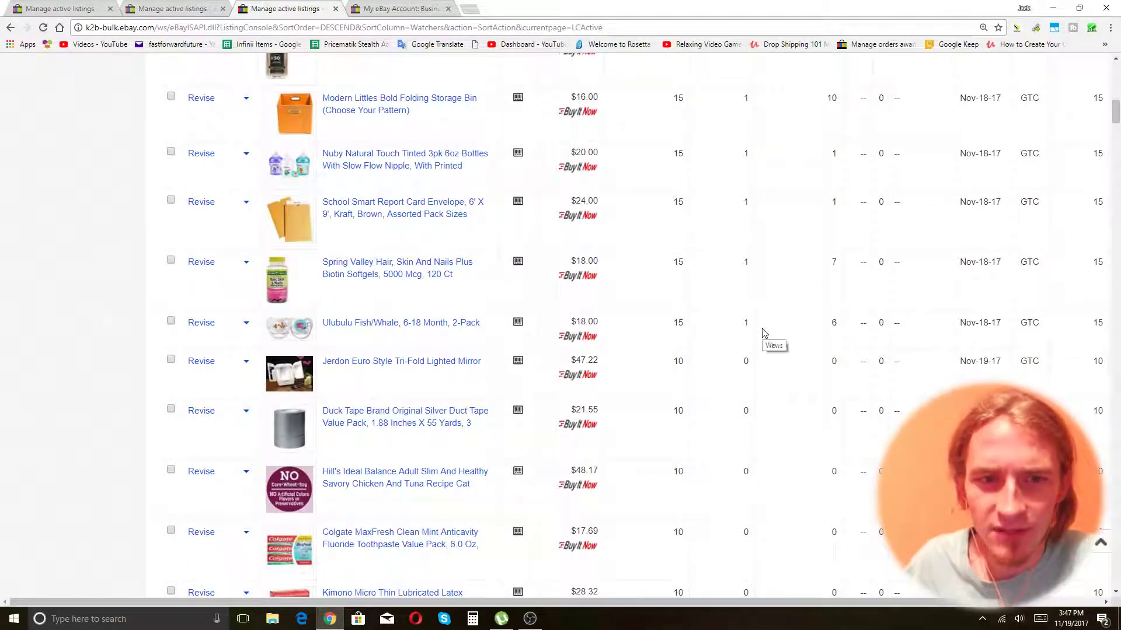
{"action": "scroll", "coordinate": [766, 335], "scroll_direction": "up", "scroll_amount": 6}
{"action": "scroll", "coordinate": [768, 336], "scroll_direction": "up", "scroll_amount": 5}
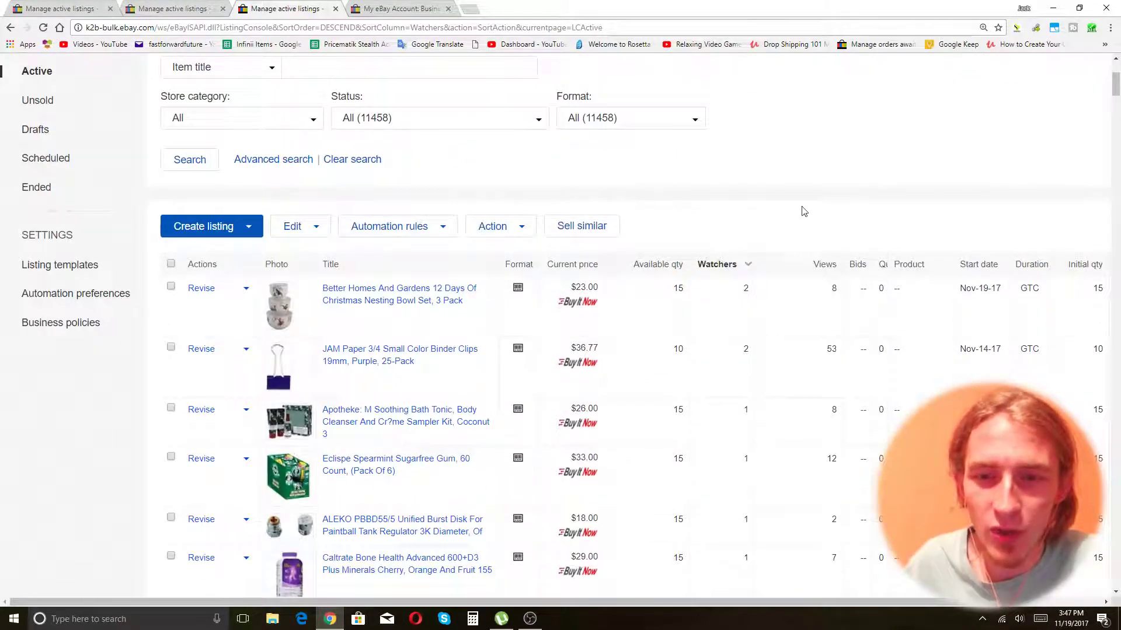
{"action": "scroll", "coordinate": [726, 257], "scroll_direction": "down", "scroll_amount": 1}
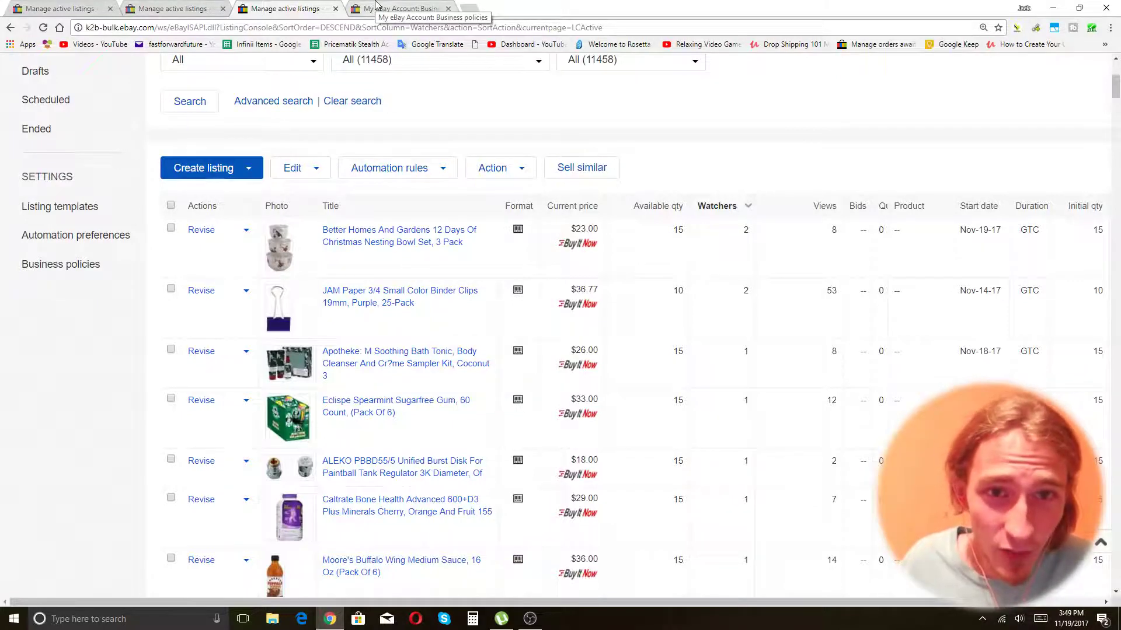
Step: From the business policies page, open 30 Day Casini Policy, PayPal and Standard Dropshipping Policy 1 Day Handling in separate new tabs
{"action": "left_click", "coordinate": [377, 7]}
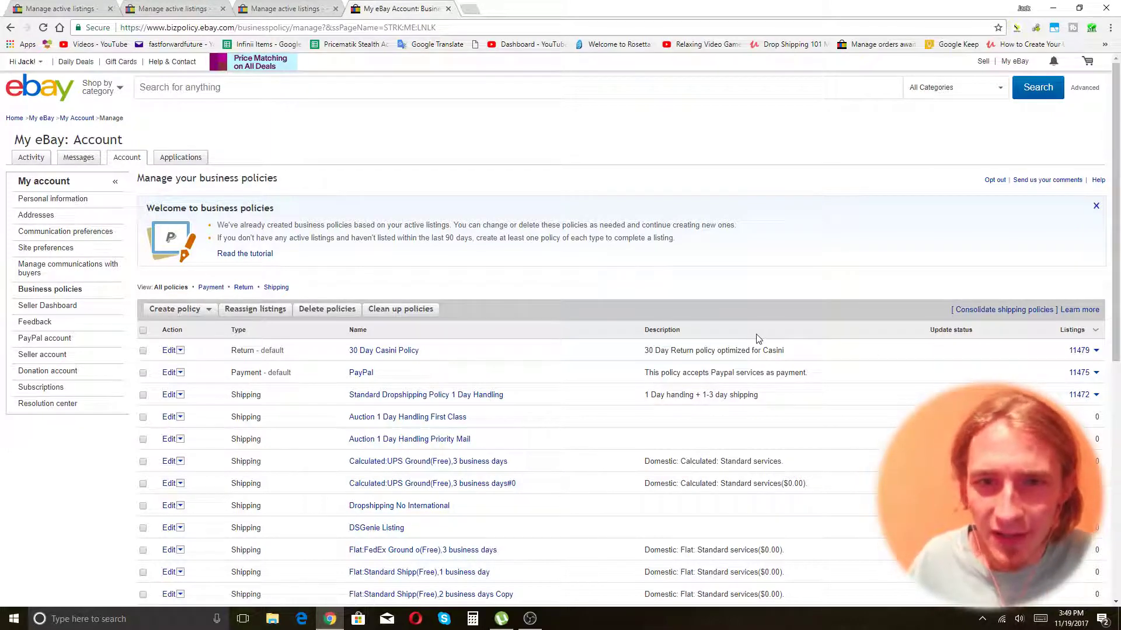
{"action": "scroll", "coordinate": [758, 339], "scroll_direction": "up", "scroll_amount": 2}
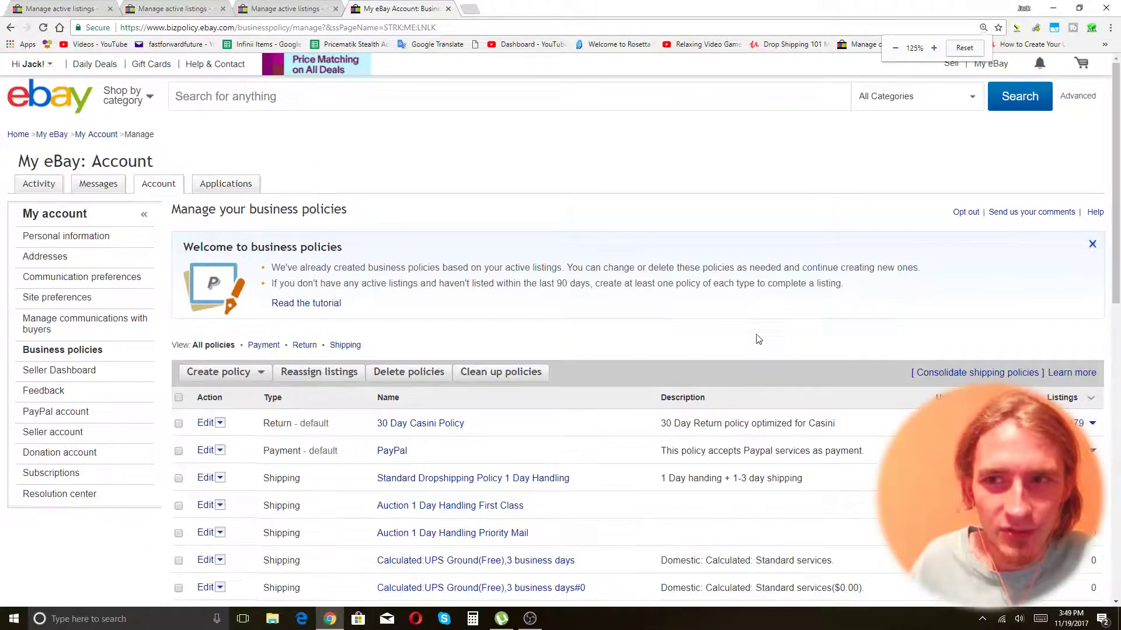
{"action": "scroll", "coordinate": [774, 269], "scroll_direction": "down", "scroll_amount": 4}
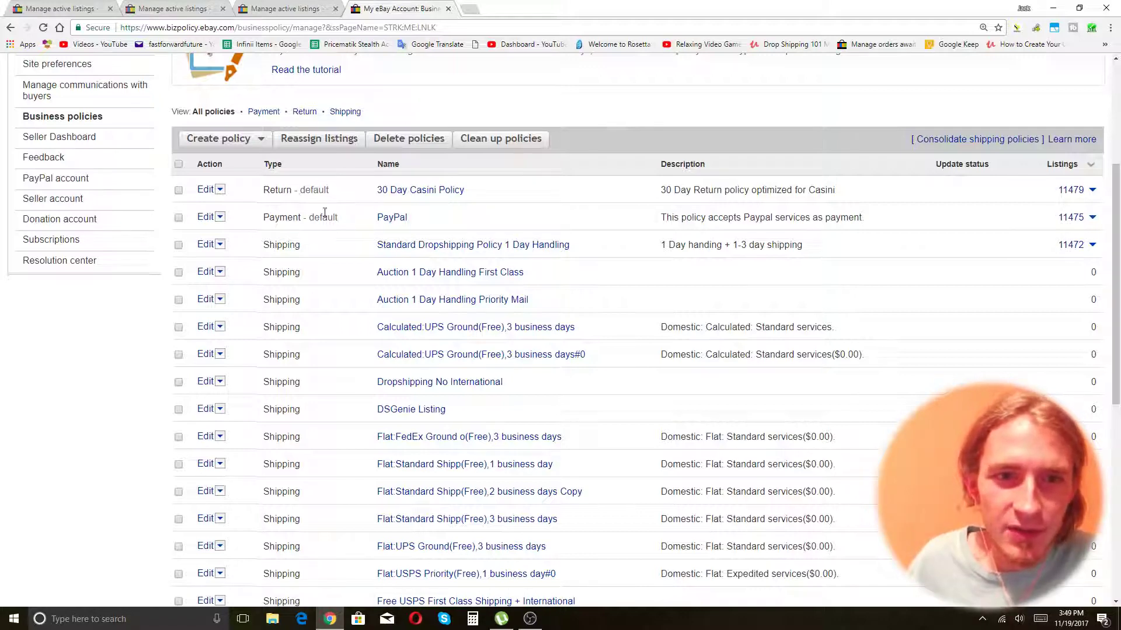
{"action": "right_click", "coordinate": [400, 192]}
{"action": "left_click", "coordinate": [431, 202]}
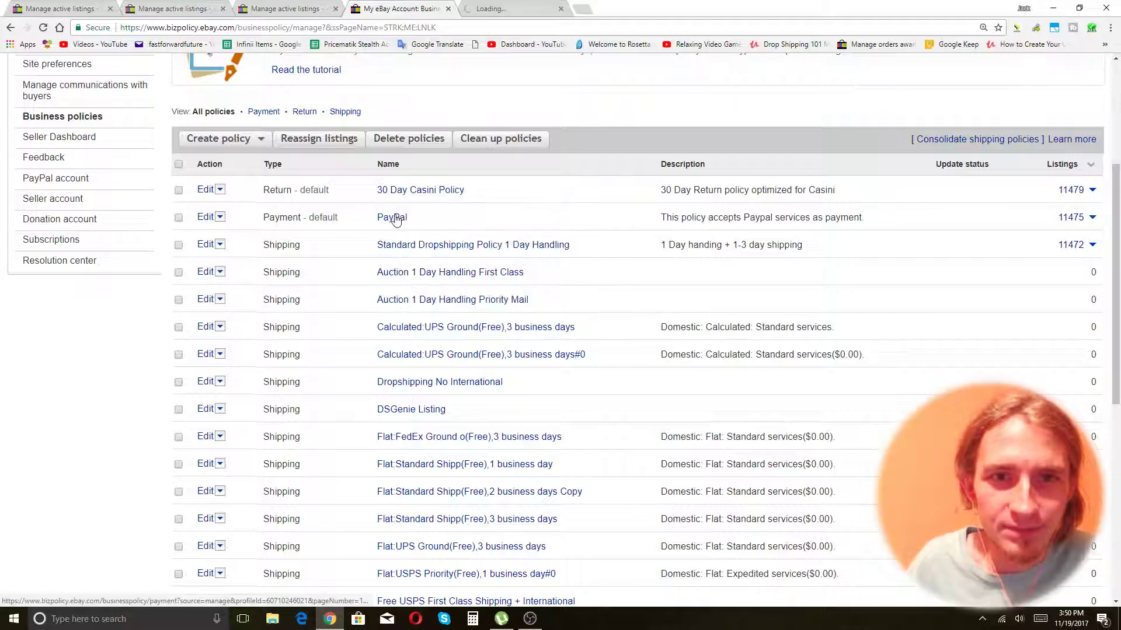
{"action": "right_click", "coordinate": [395, 216]}
{"action": "left_click", "coordinate": [434, 222]}
{"action": "right_click", "coordinate": [412, 241]}
{"action": "left_click", "coordinate": [447, 248]}
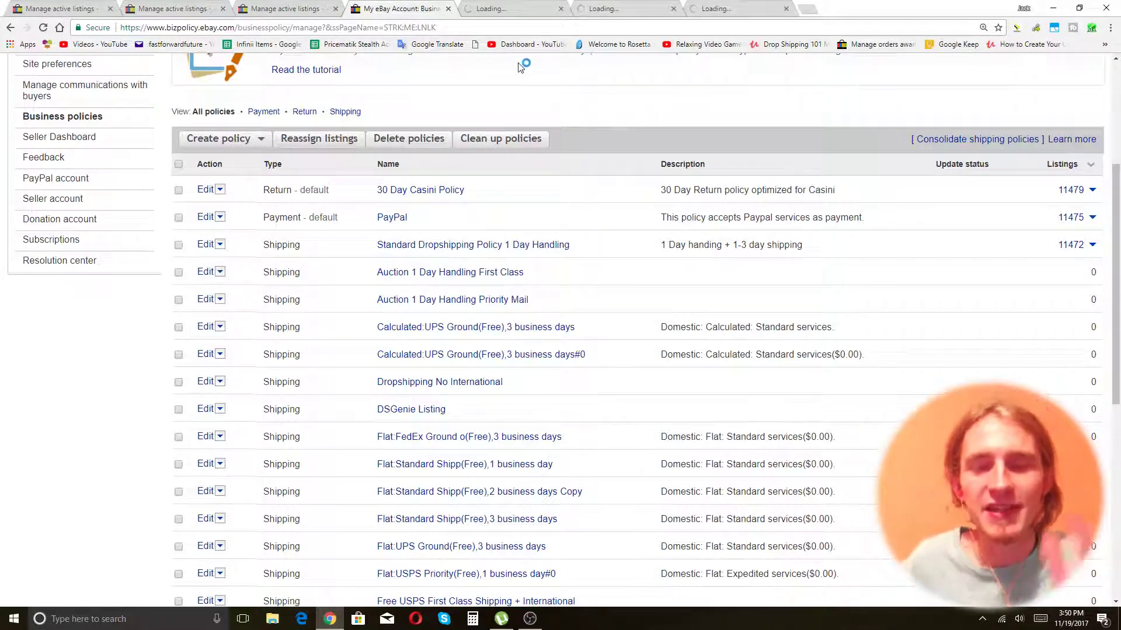
{"action": "left_click", "coordinate": [501, 8]}
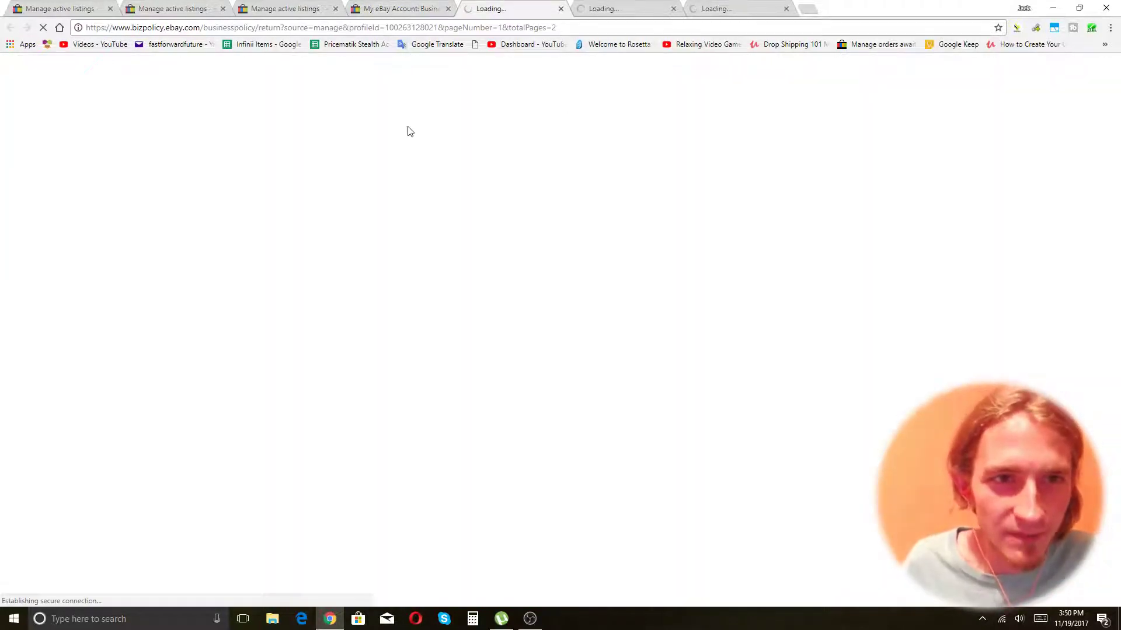
{"action": "left_click", "coordinate": [625, 7]}
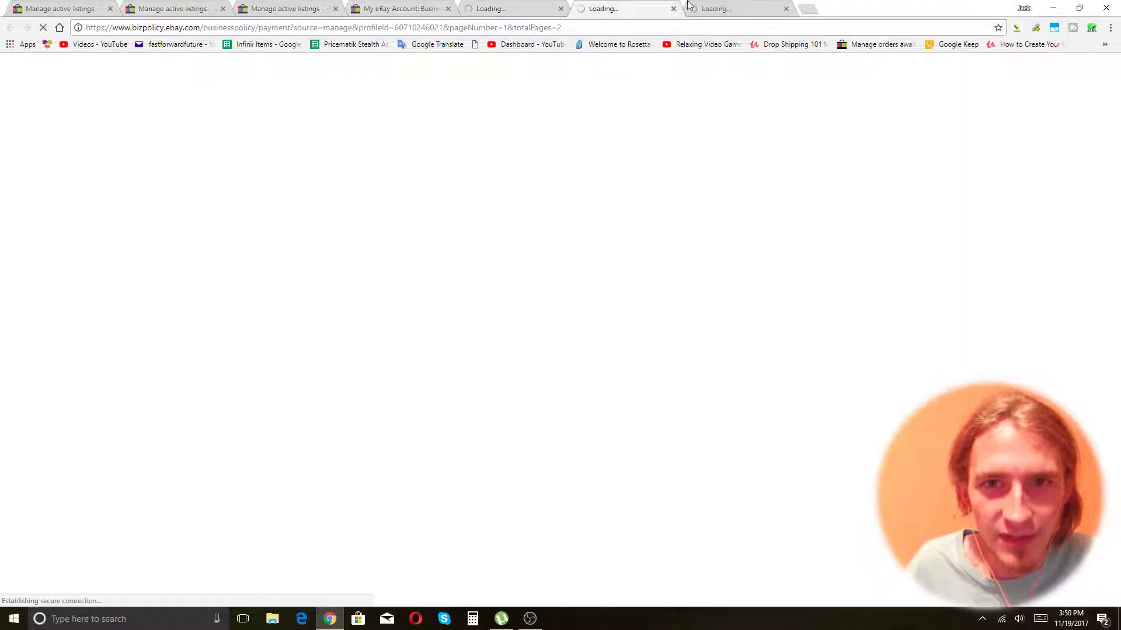
{"action": "left_click", "coordinate": [724, 7]}
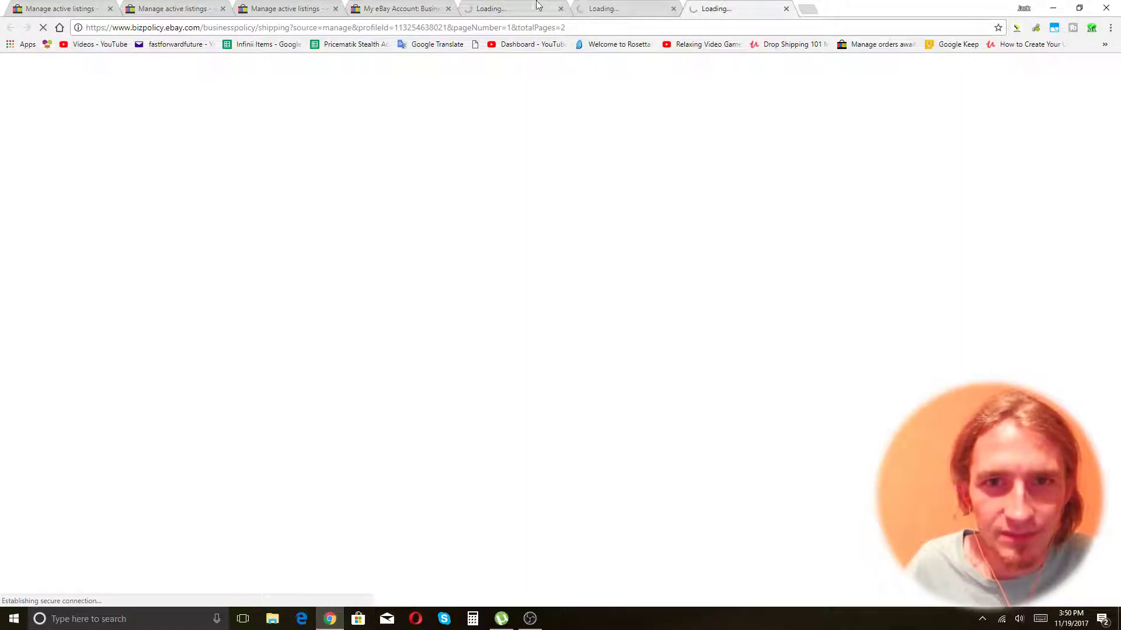
{"action": "left_click", "coordinate": [508, 11]}
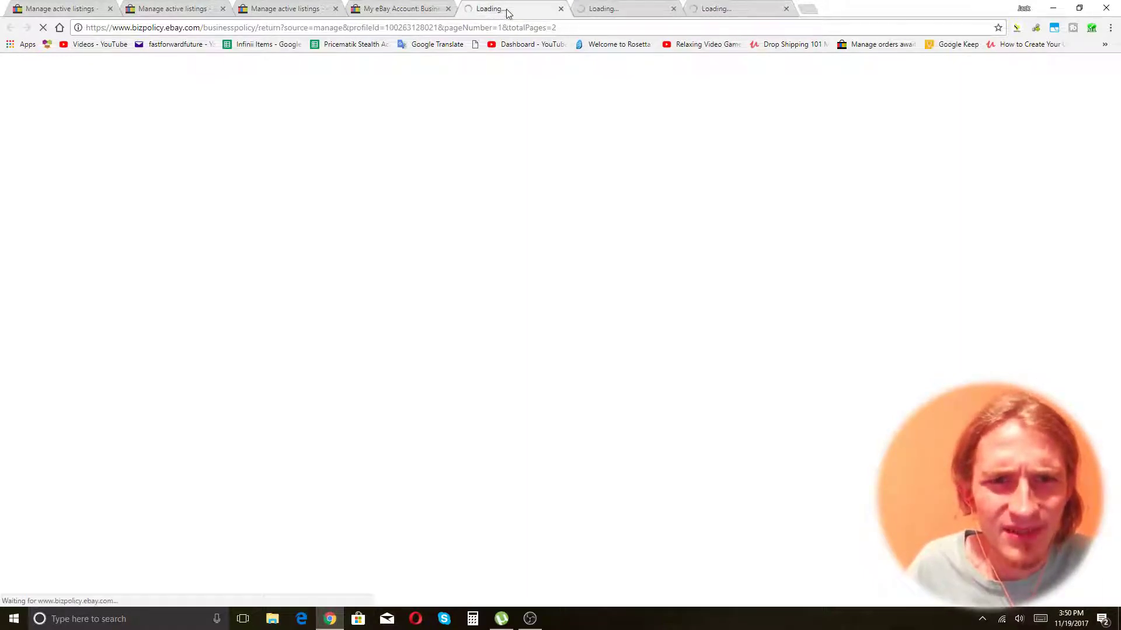
{"action": "left_click", "coordinate": [628, 7]}
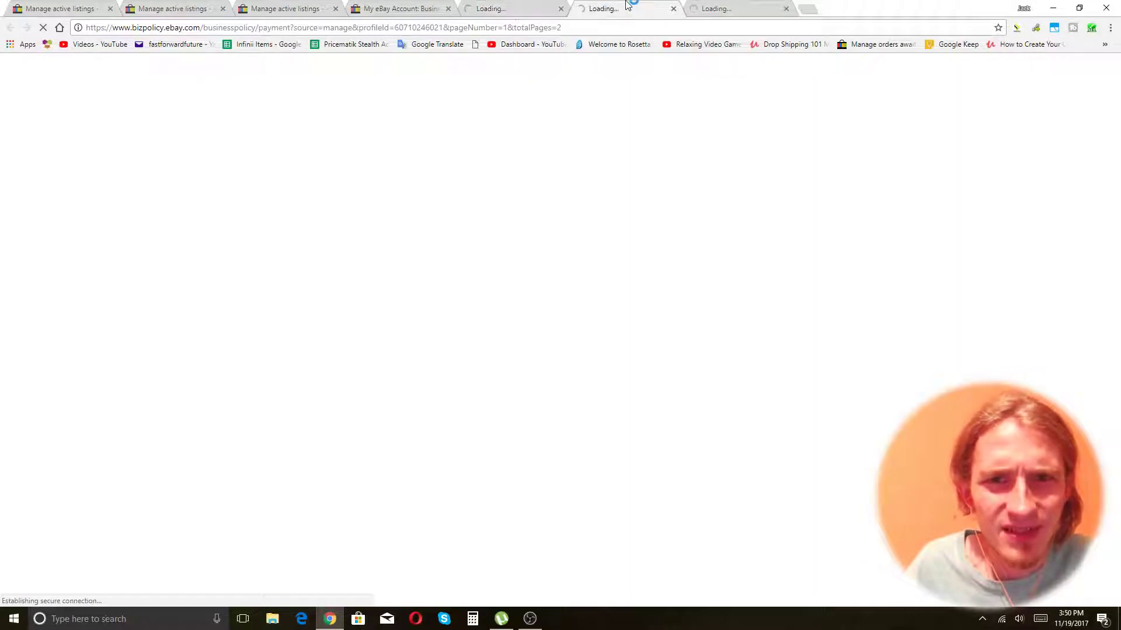
{"action": "left_click", "coordinate": [734, 8]}
{"action": "left_click", "coordinate": [416, 6]}
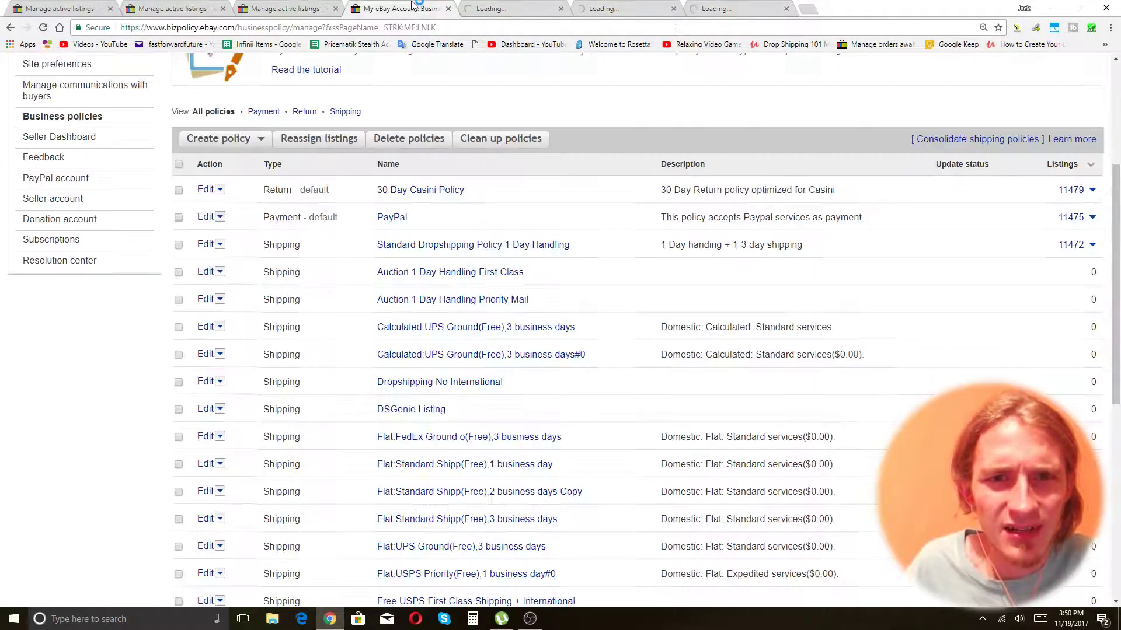
Step: Open the 30 Day Casini Policy return policy for editing in another new tab
{"action": "right_click", "coordinate": [206, 197]}
{"action": "left_click", "coordinate": [240, 203]}
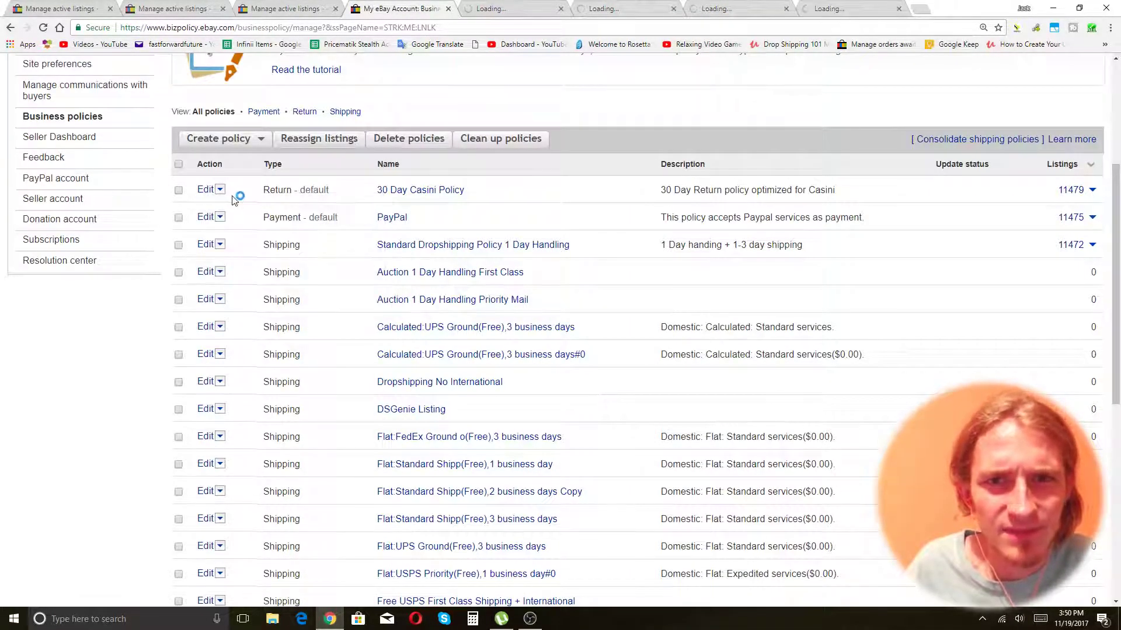
Step: Check the loading policy tabs, close the duplicate 30 Day Casini Policy tab and return to the business policies list
{"action": "left_click", "coordinate": [847, 7]}
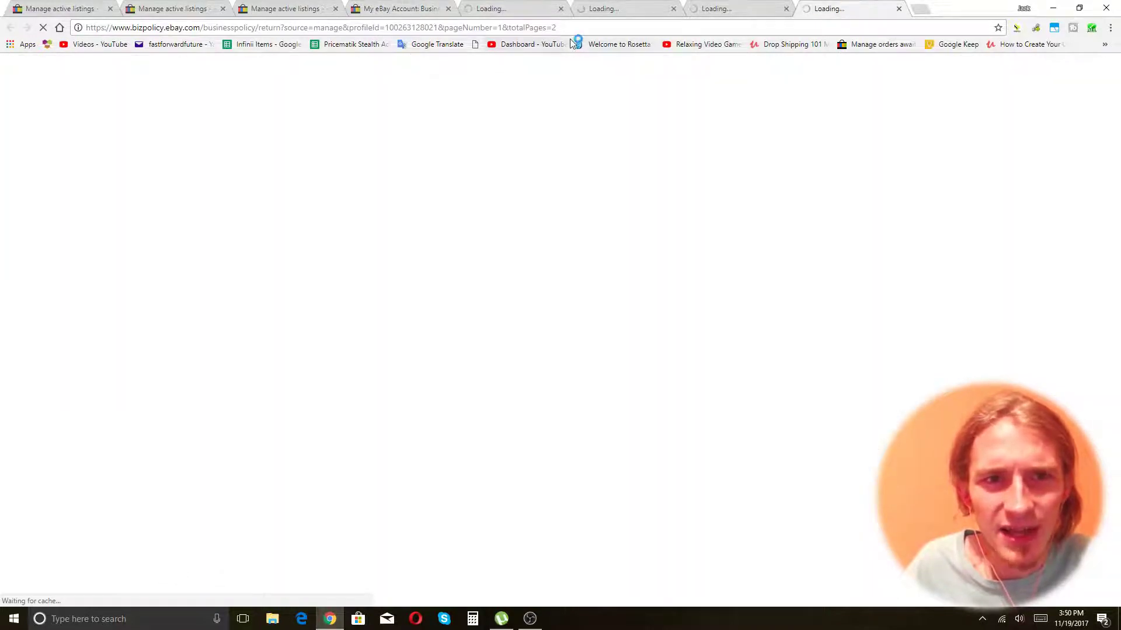
{"action": "left_click", "coordinate": [532, 8]}
{"action": "left_click", "coordinate": [627, 7]}
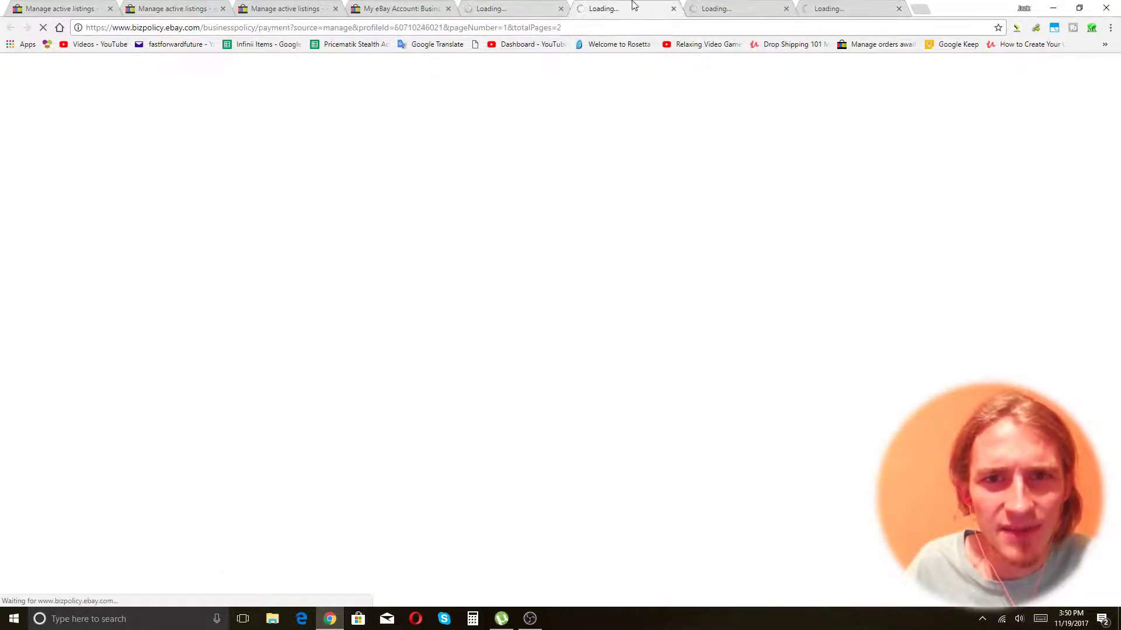
{"action": "left_click", "coordinate": [730, 7]}
{"action": "left_click", "coordinate": [817, 7]}
{"action": "left_click", "coordinate": [898, 9]}
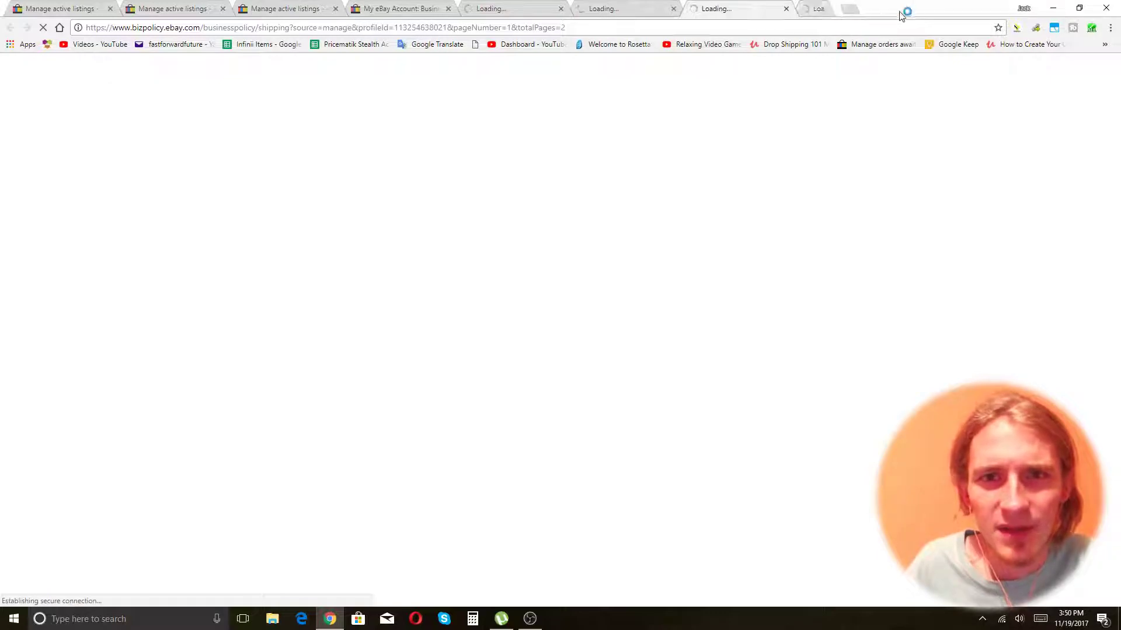
{"action": "left_click", "coordinate": [508, 8]}
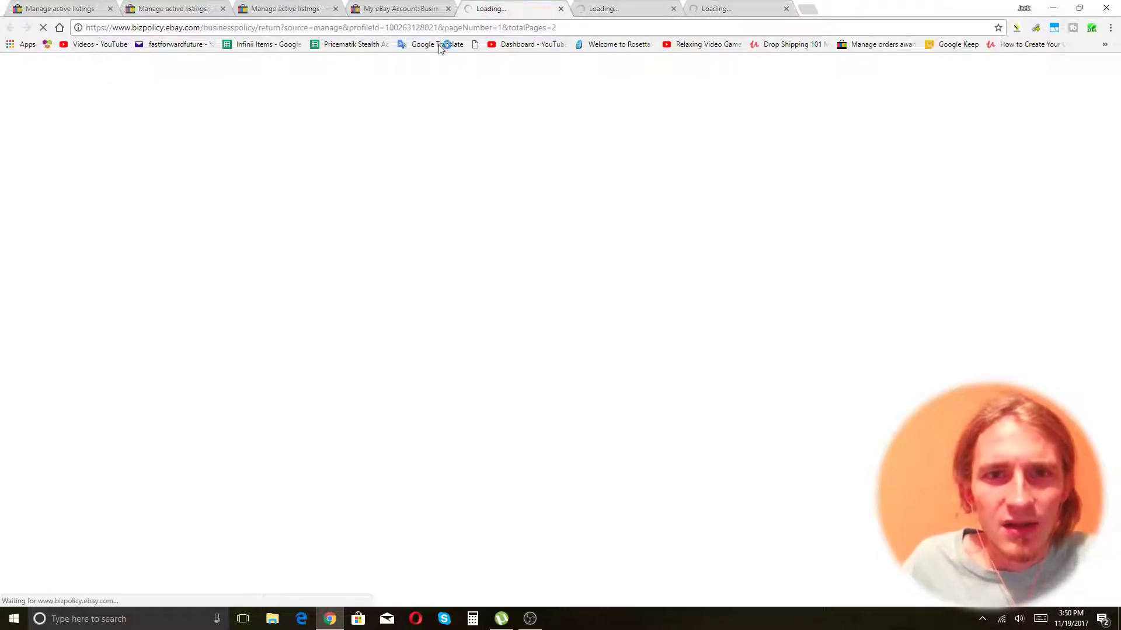
{"action": "left_click", "coordinate": [367, 7]}
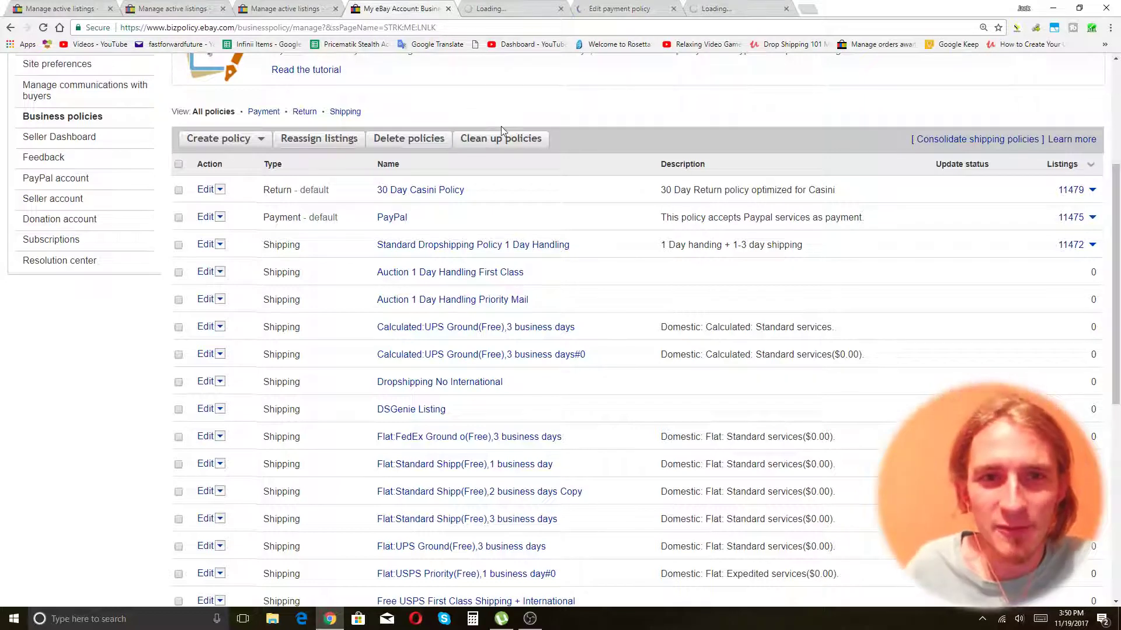
Step: Examine the types and descriptions of the 30 Day Casini Policy, PayPal and Standard Dropshipping Policy 1 Day Handling entries
{"action": "scroll", "coordinate": [501, 126], "scroll_direction": "up", "scroll_amount": 1}
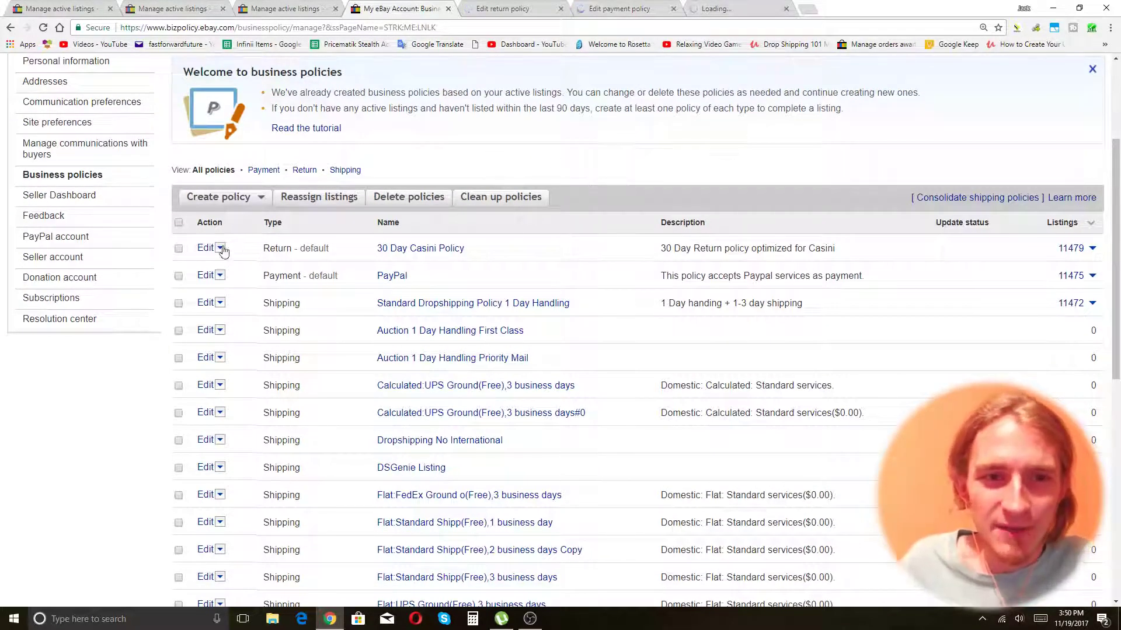
{"action": "double_click", "coordinate": [272, 248]}
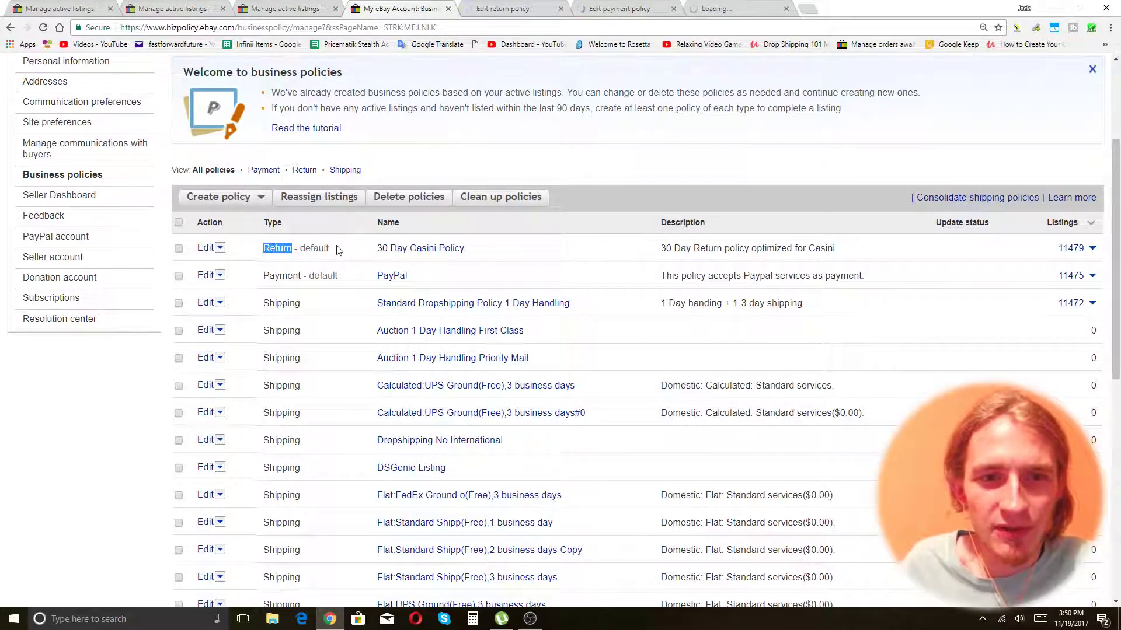
{"action": "left_click", "coordinate": [615, 272]}
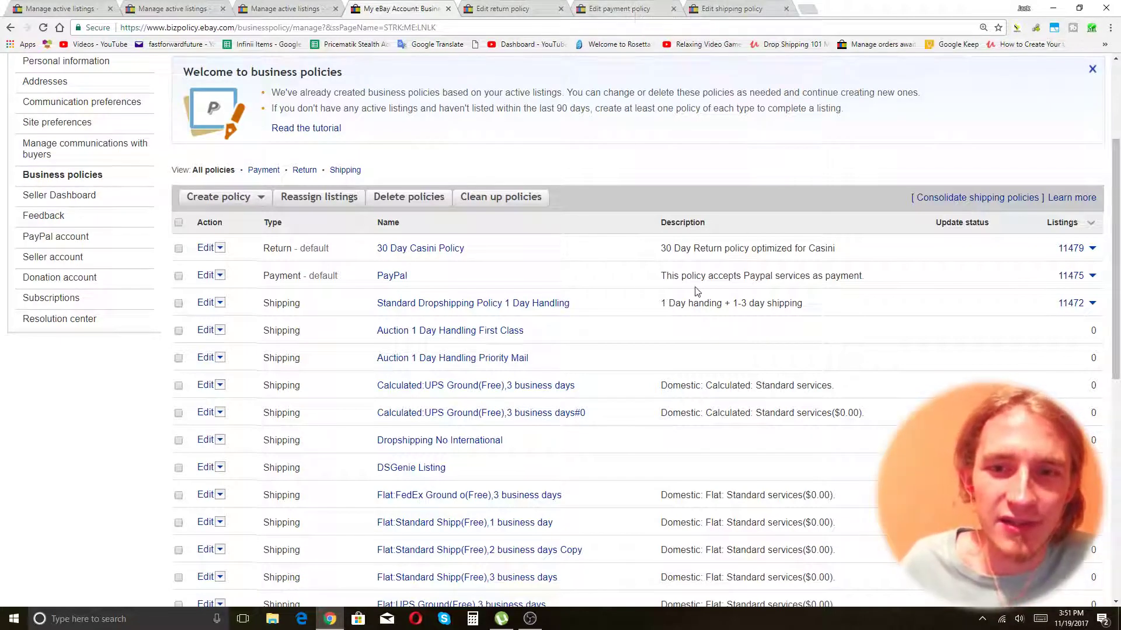
{"action": "double_click", "coordinate": [681, 302]}
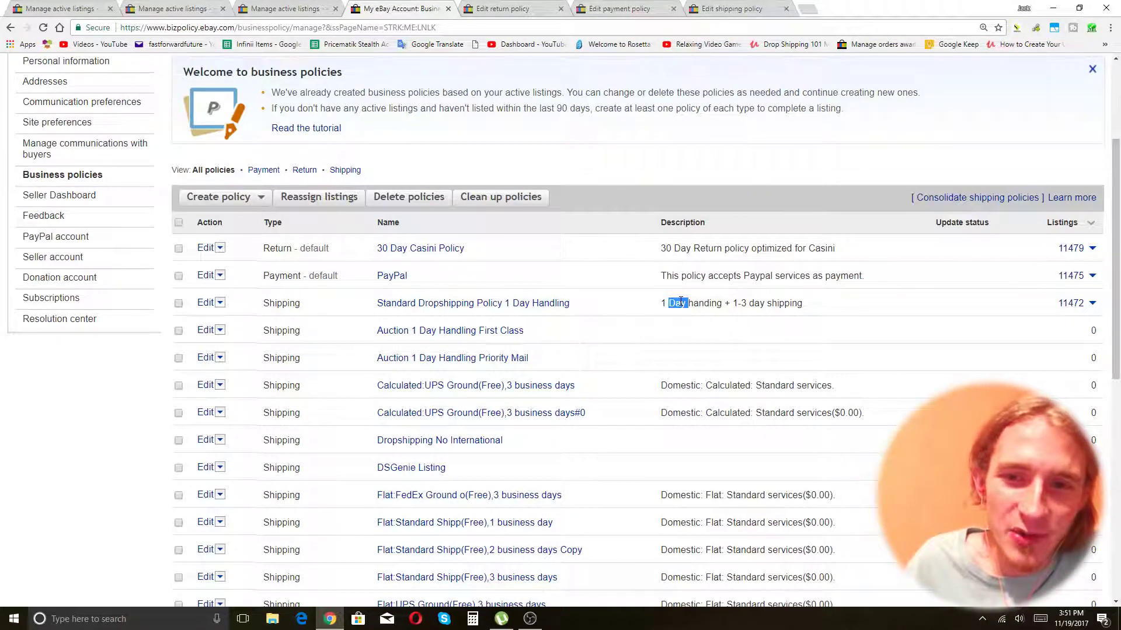
{"action": "left_click", "coordinate": [710, 308]}
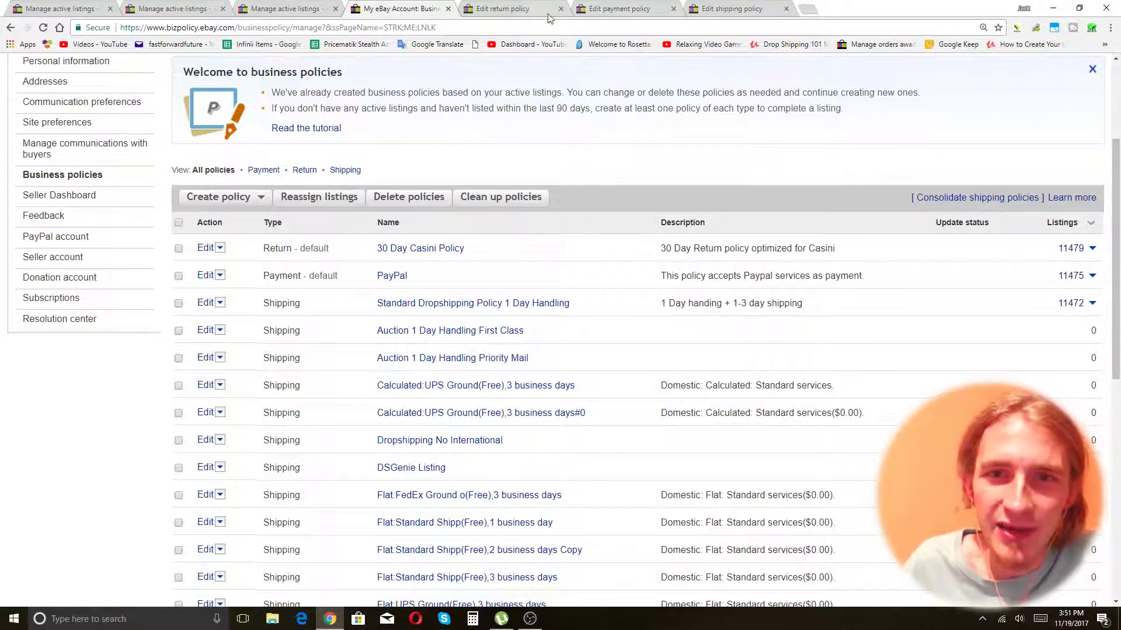
Step: Switch to the 30 Day Casini Policy edit page and review who can pay for return shipping, keeping Seller selected
{"action": "left_click", "coordinate": [509, 7]}
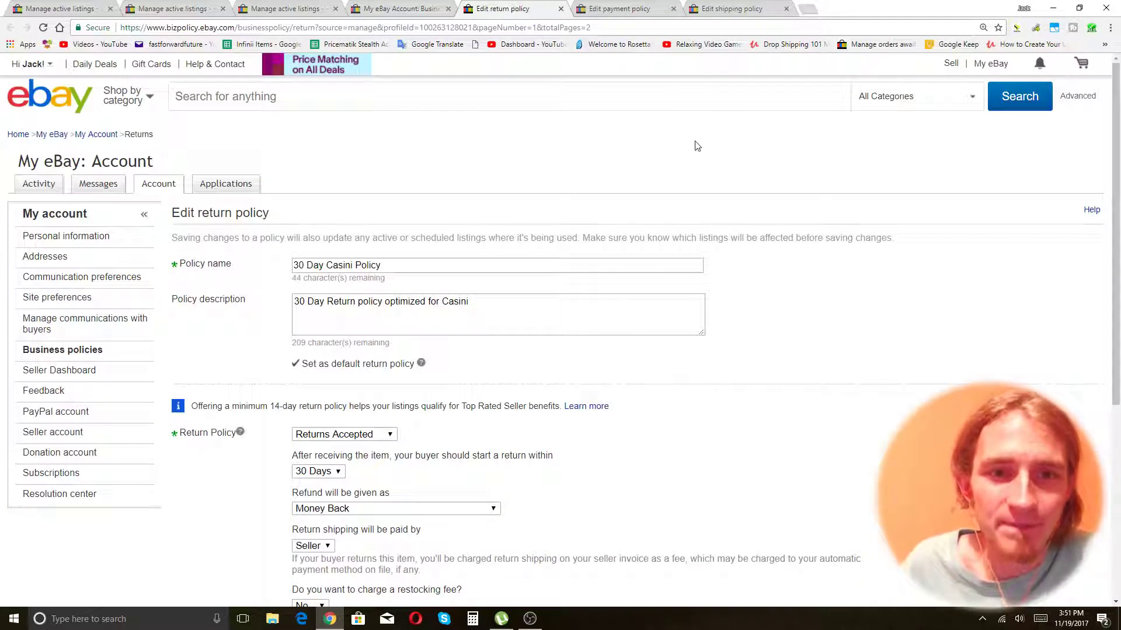
{"action": "scroll", "coordinate": [694, 146], "scroll_direction": "down", "scroll_amount": 1}
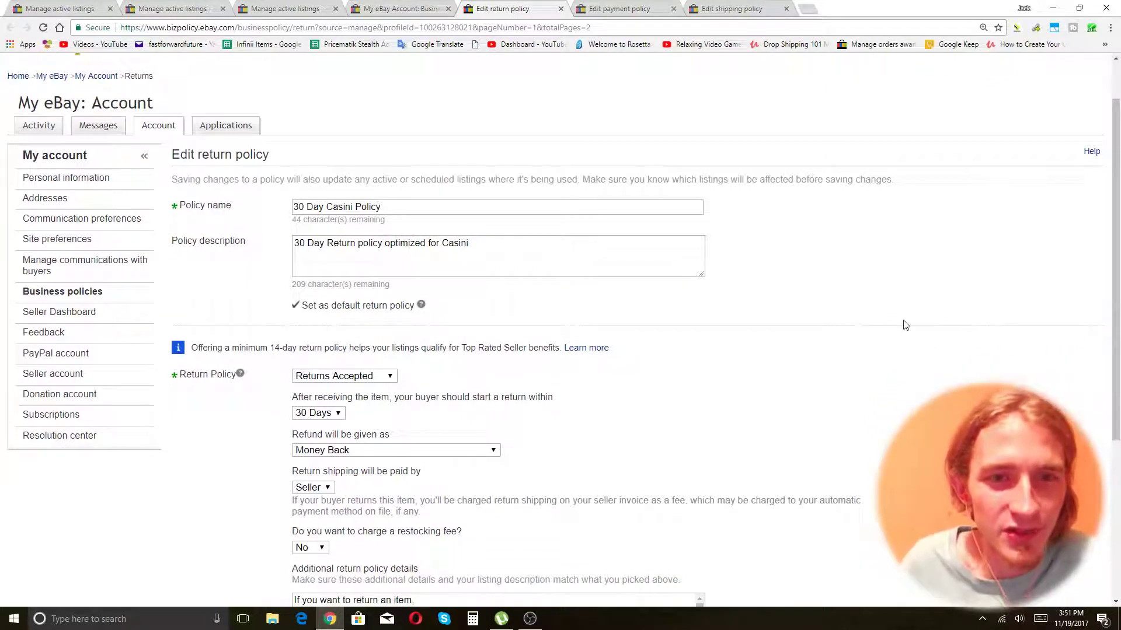
{"action": "scroll", "coordinate": [865, 278], "scroll_direction": "down", "scroll_amount": 1}
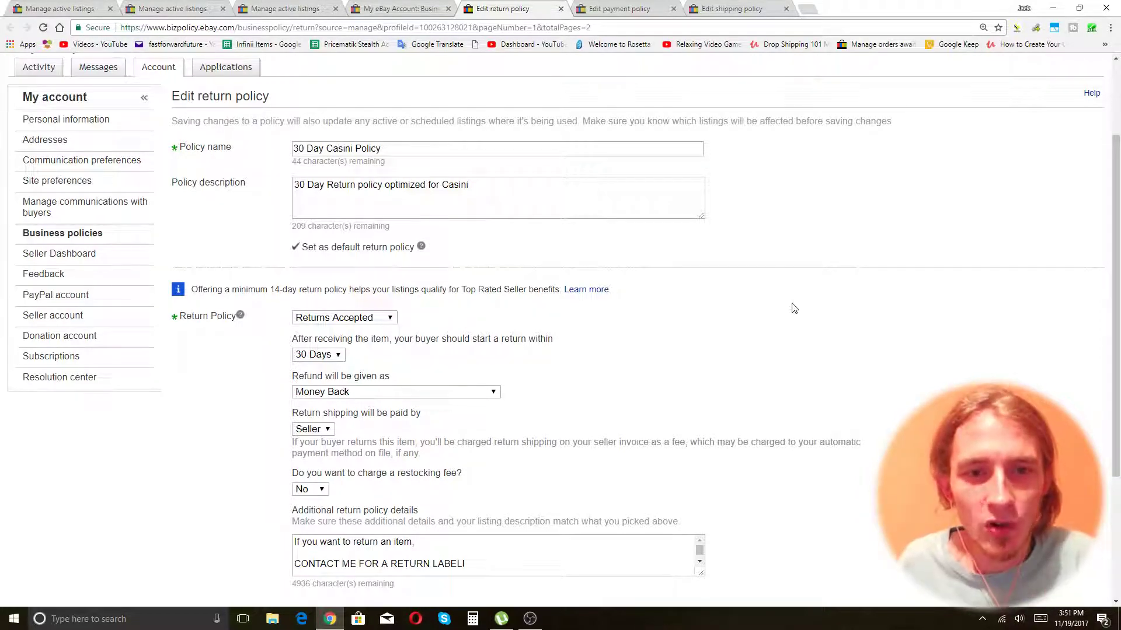
{"action": "left_click", "coordinate": [323, 429]}
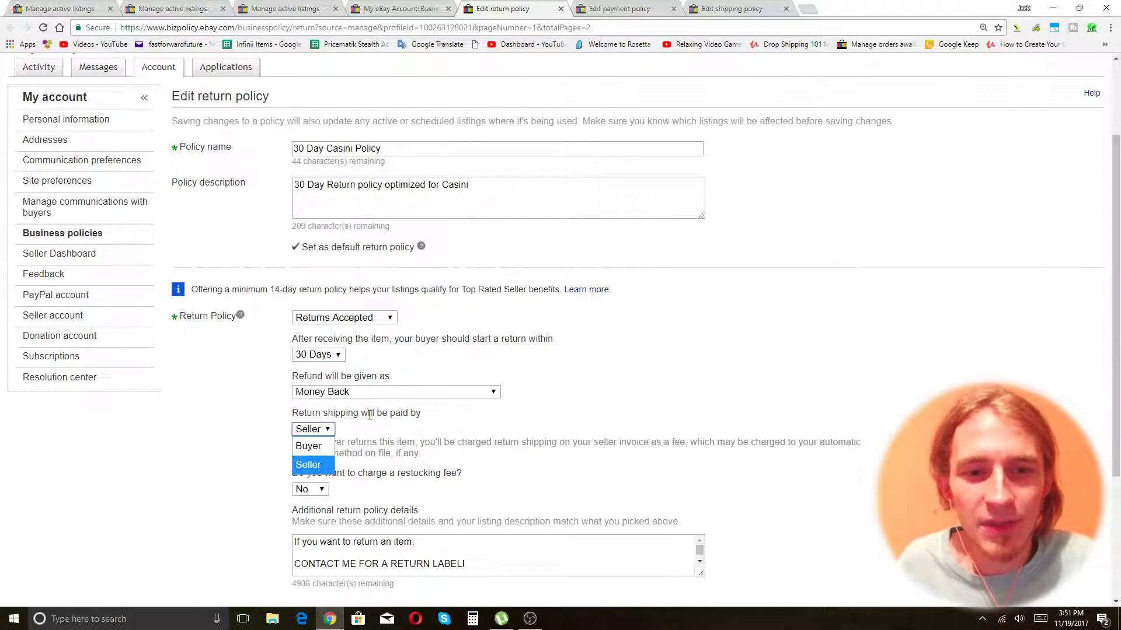
{"action": "left_click", "coordinate": [320, 465]}
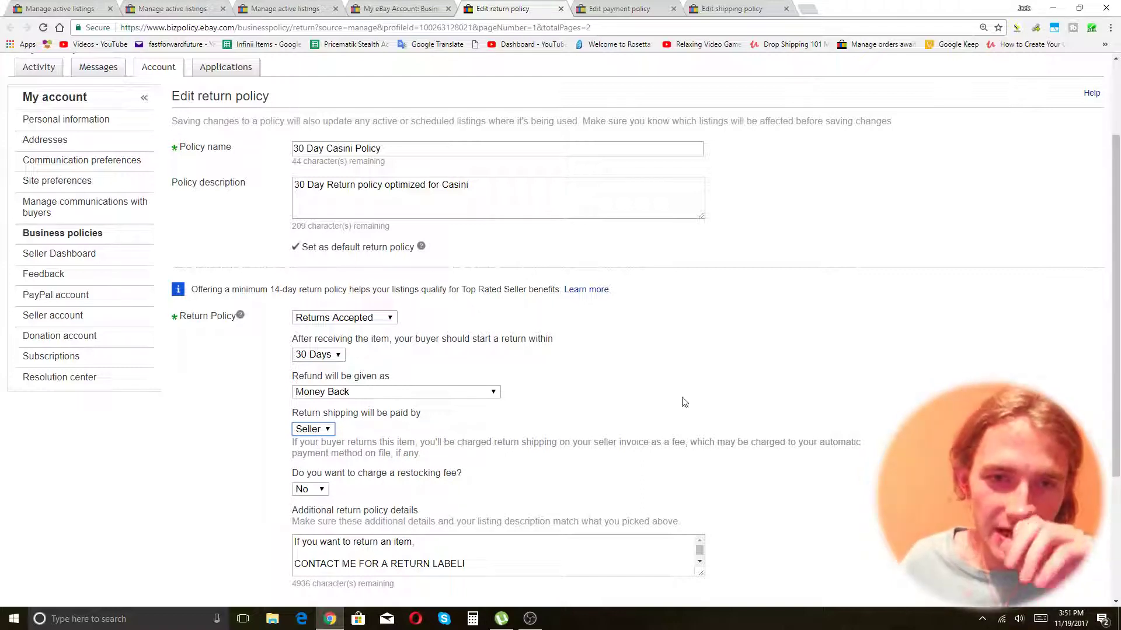
{"action": "left_click", "coordinate": [714, 398]}
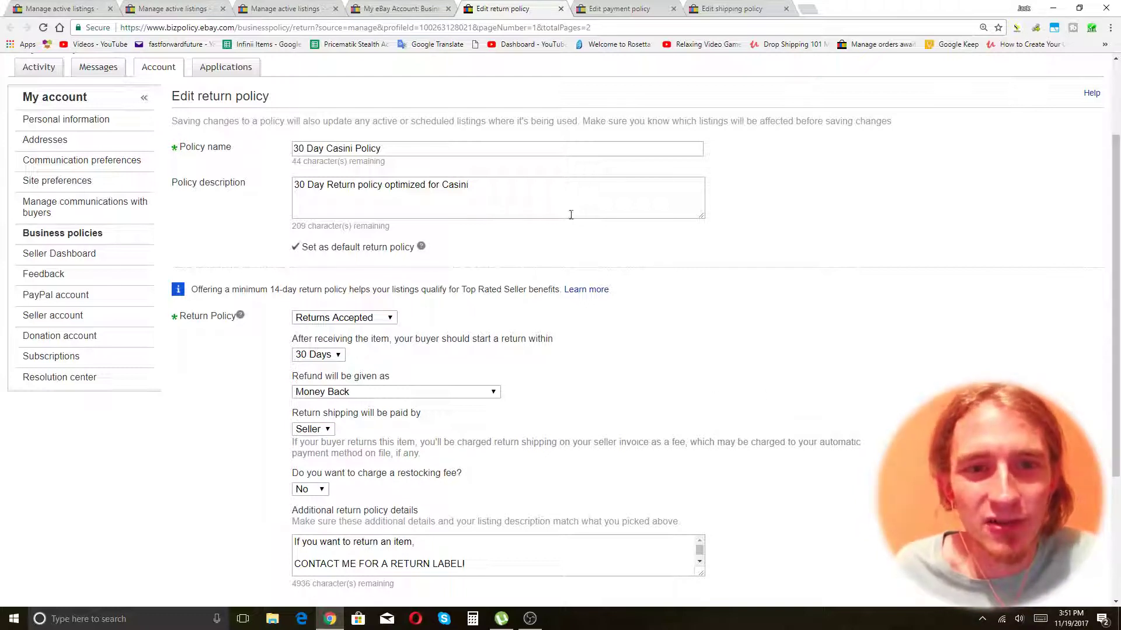
Step: Review the available return periods in the return policy, keeping 30 Days selected
{"action": "scroll", "coordinate": [843, 338], "scroll_direction": "down", "scroll_amount": 2}
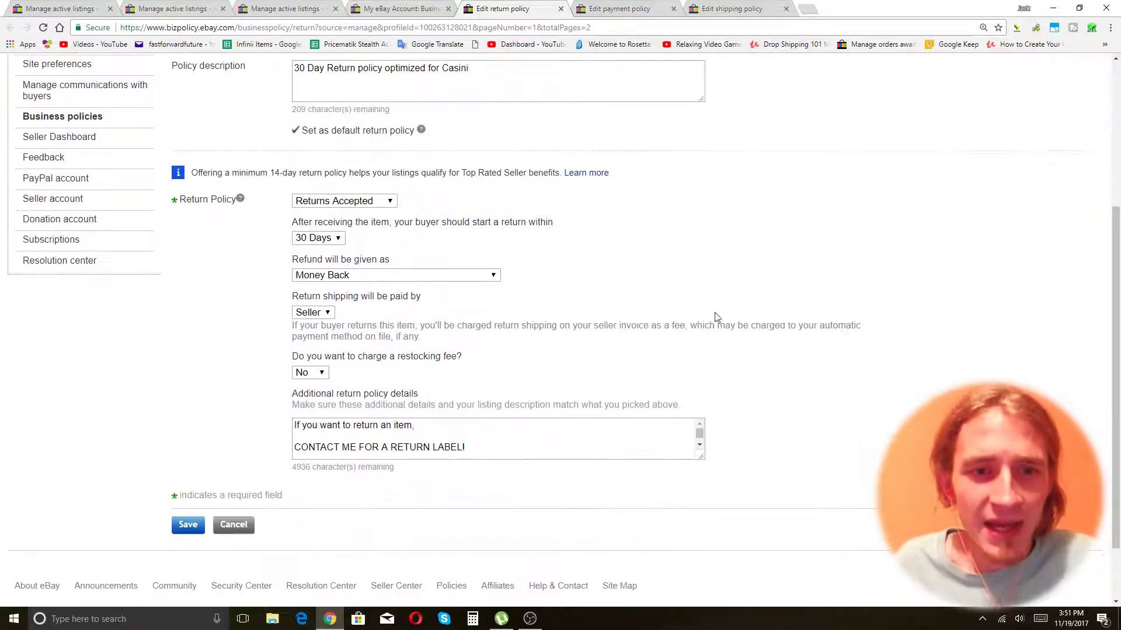
{"action": "left_click", "coordinate": [316, 239]}
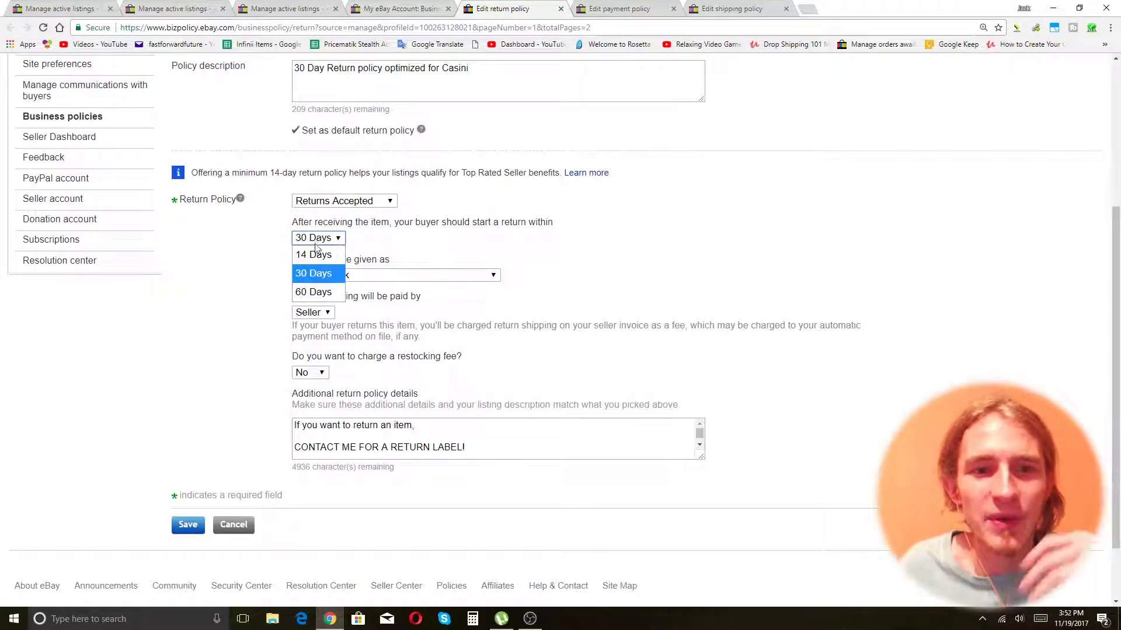
{"action": "left_click", "coordinate": [315, 281]}
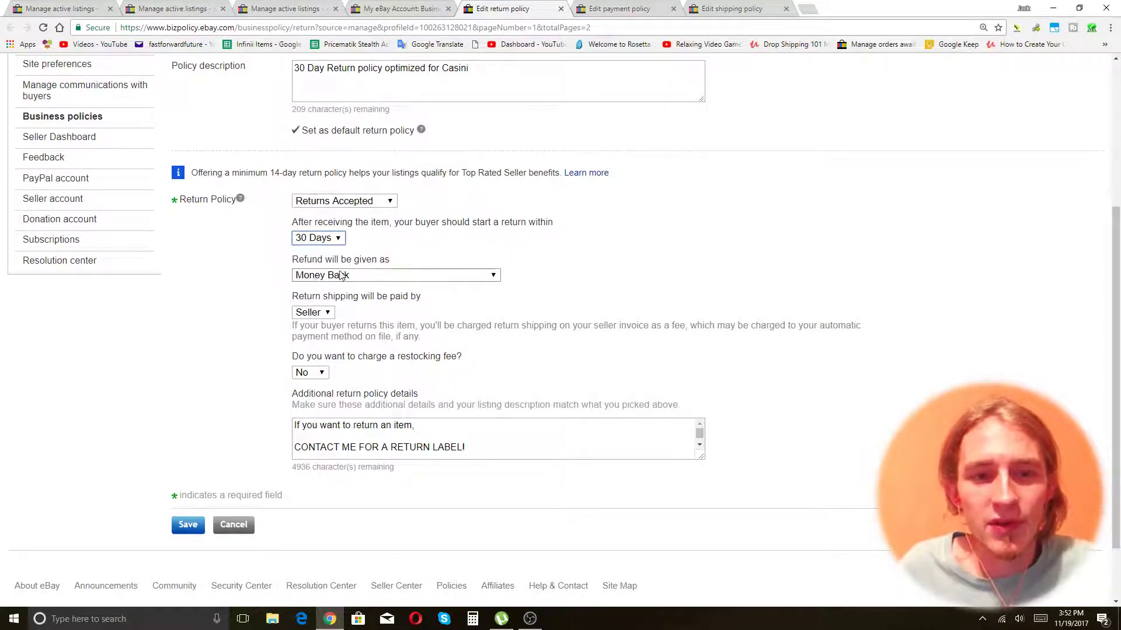
{"action": "left_click", "coordinate": [327, 238]}
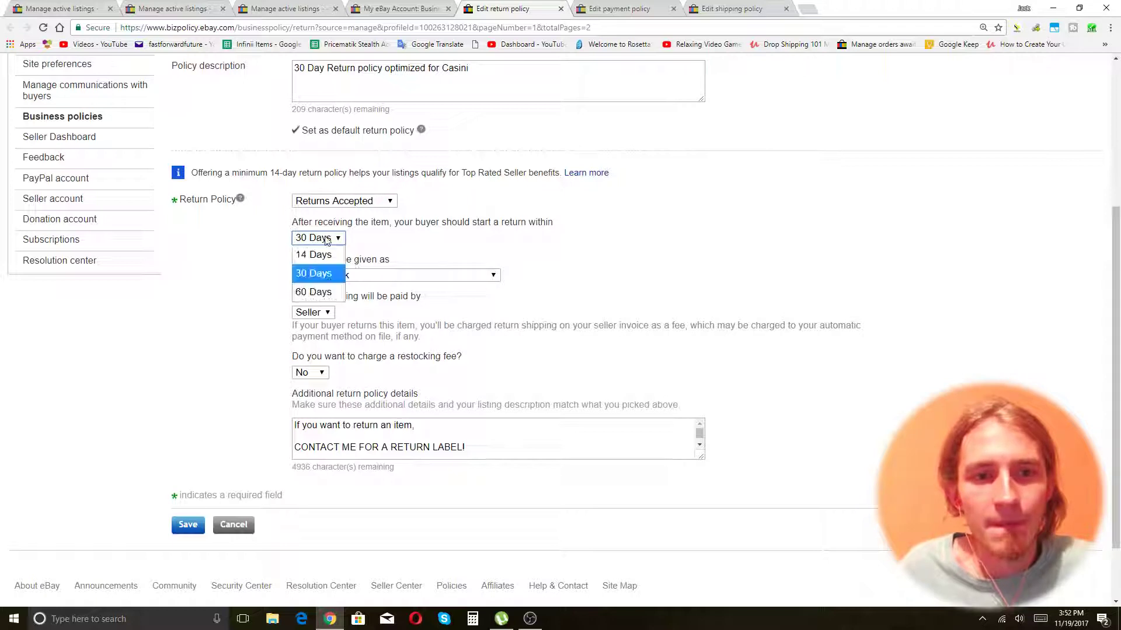
{"action": "left_click", "coordinate": [322, 278]}
{"action": "left_click", "coordinate": [313, 239]}
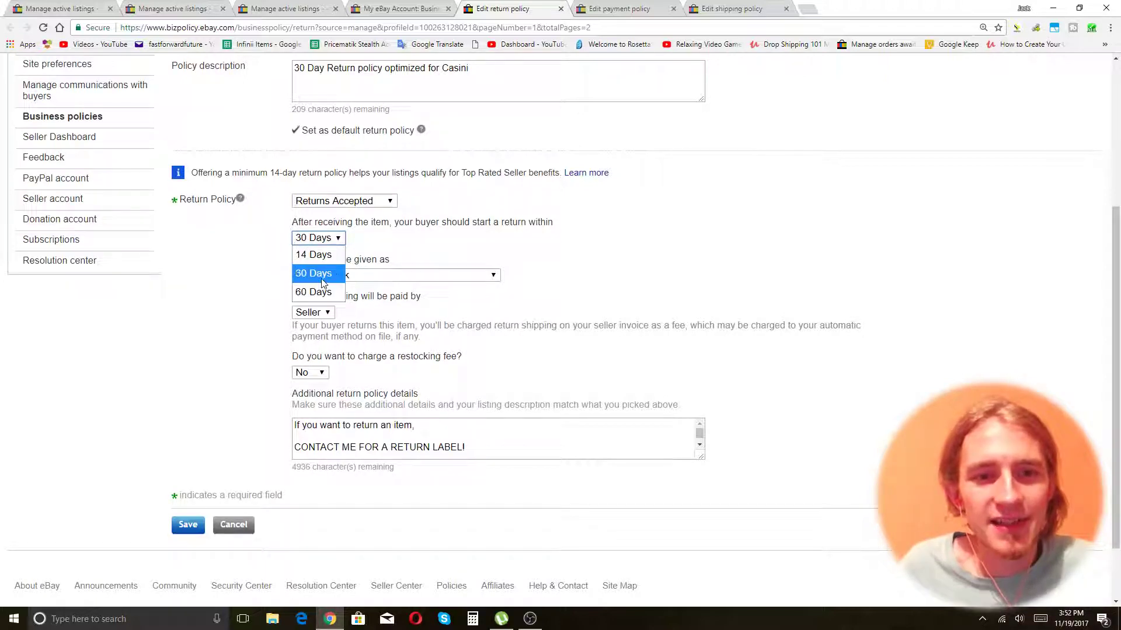
{"action": "left_click", "coordinate": [322, 274]}
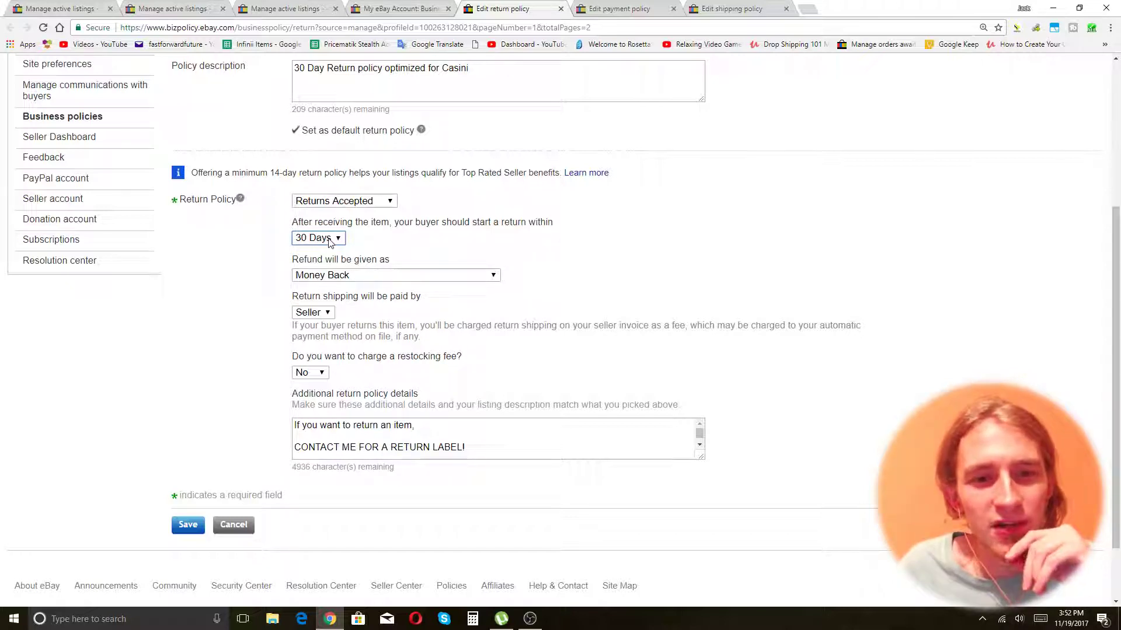
Step: Load walmart.com in a new browser tab
{"action": "left_click", "coordinate": [804, 7]}
{"action": "type", "text": "walmart."}
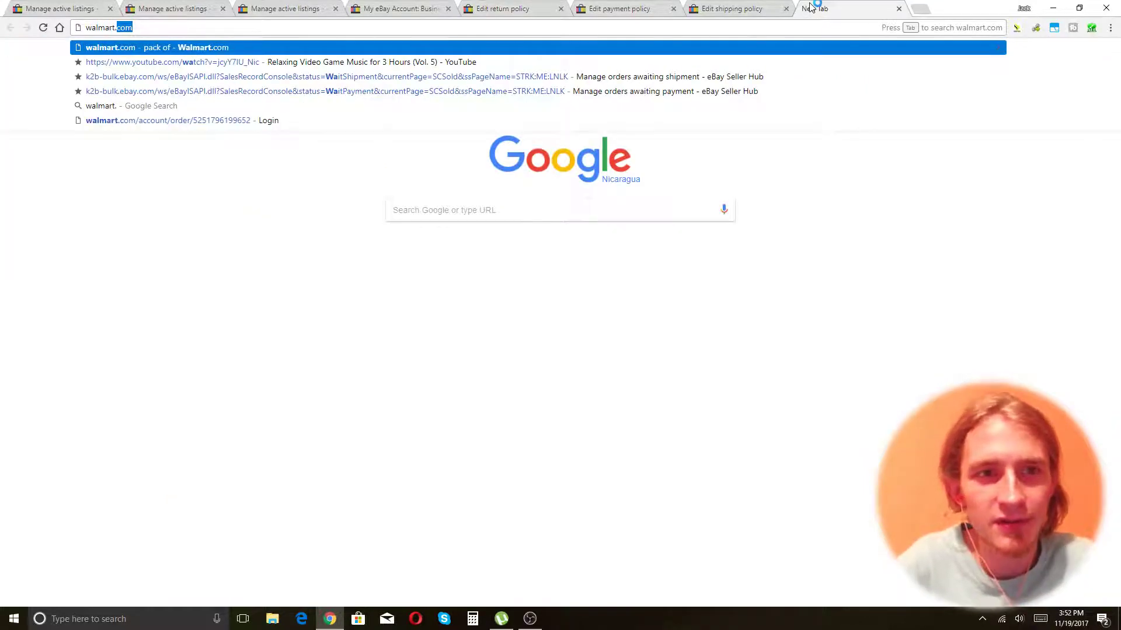
{"action": "type", "text": "cocm"}
{"action": "key", "text": "Return"}
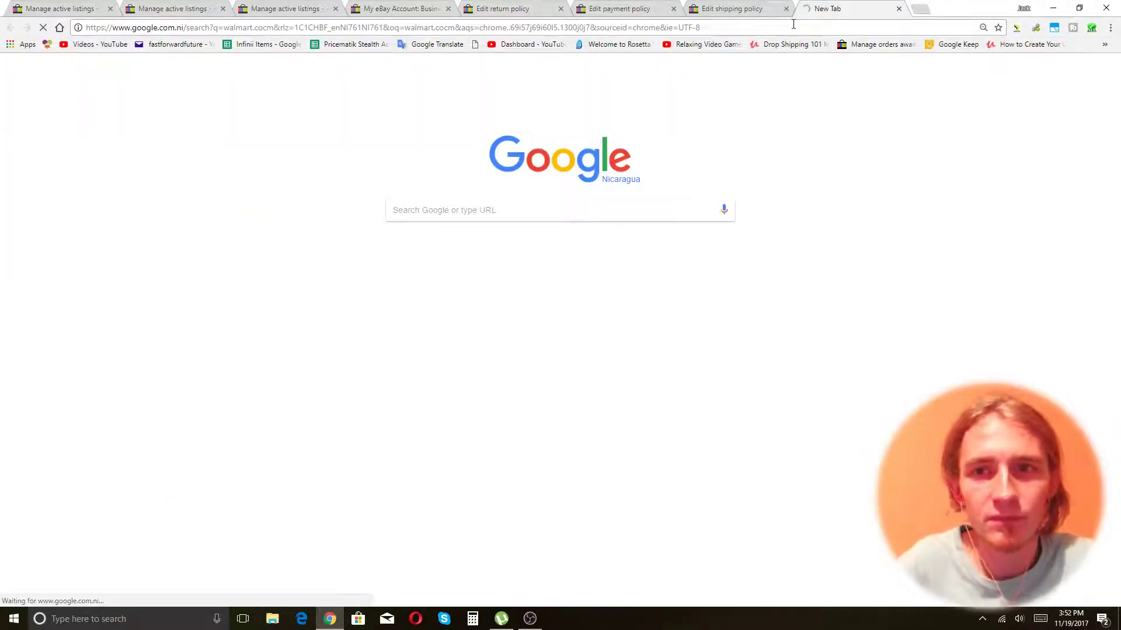
{"action": "left_click", "coordinate": [794, 24]}
{"action": "type", "text": "walmart.com"}
{"action": "key", "text": "Return"}
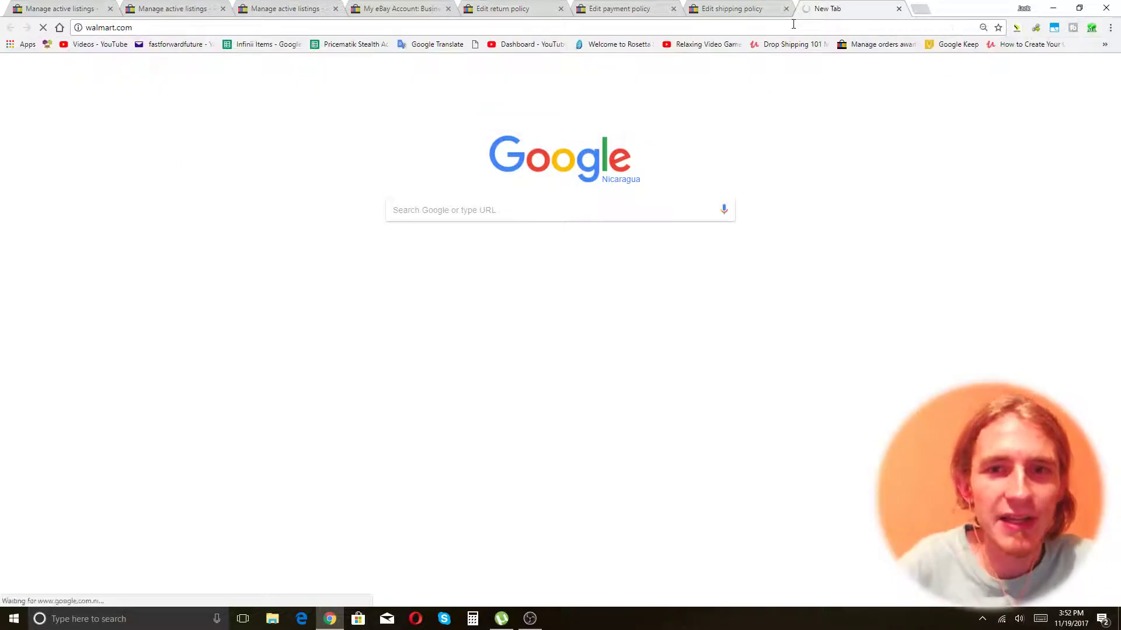
Step: Back in the return policy, set the return shipping payer to Buyer, read its fee note and restore Seller
{"action": "left_click", "coordinate": [628, 8]}
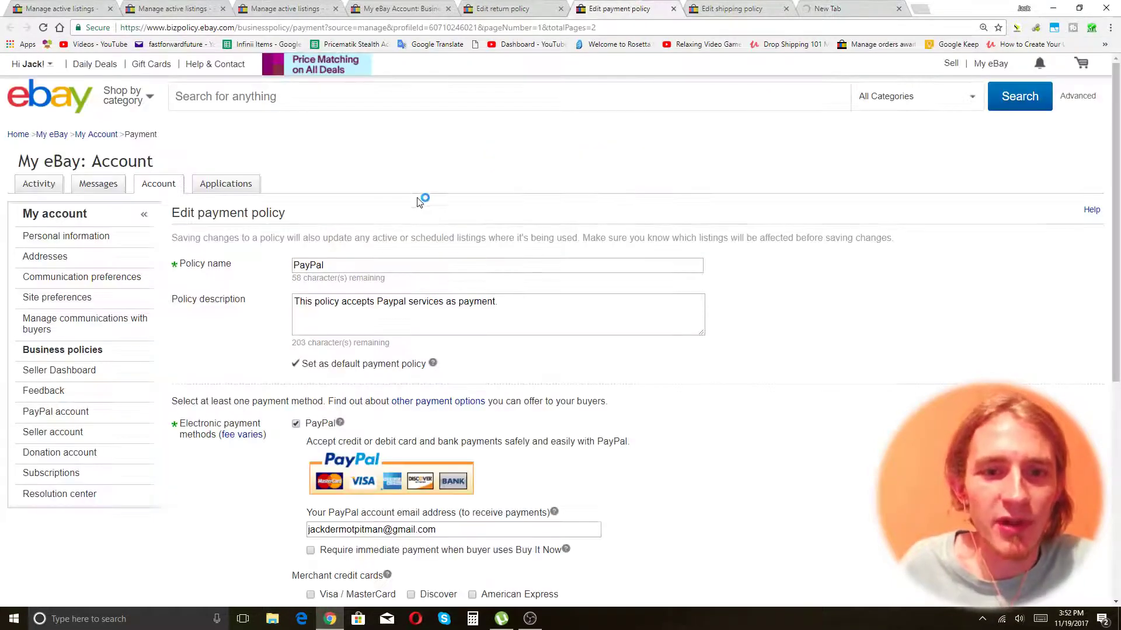
{"action": "left_click", "coordinate": [503, 8]}
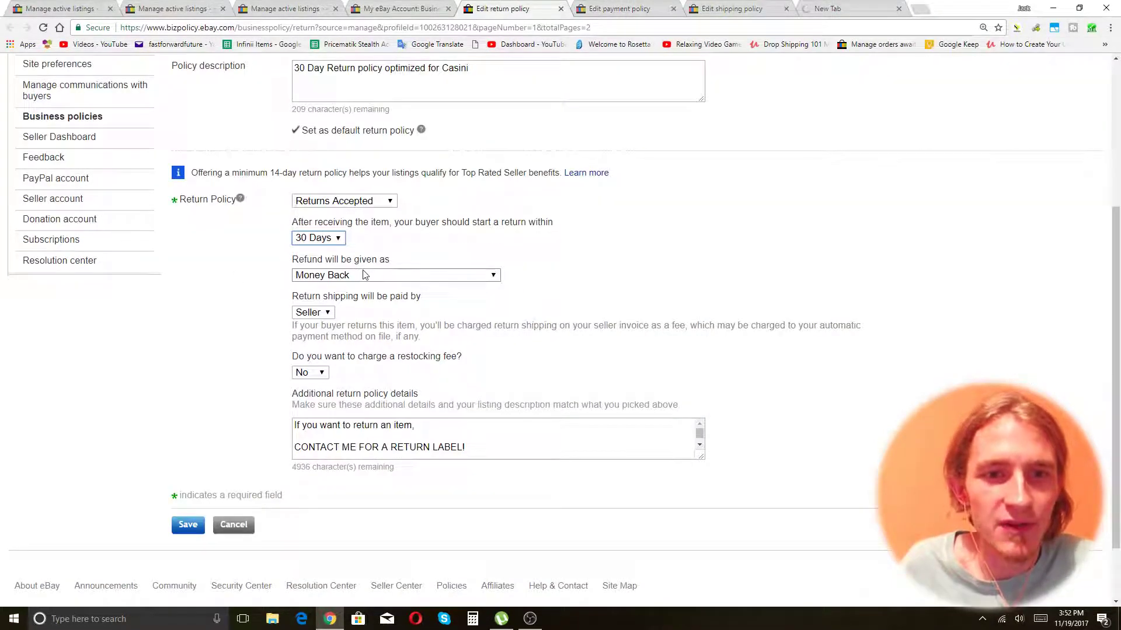
{"action": "left_click", "coordinate": [315, 313]}
{"action": "left_click", "coordinate": [302, 325]}
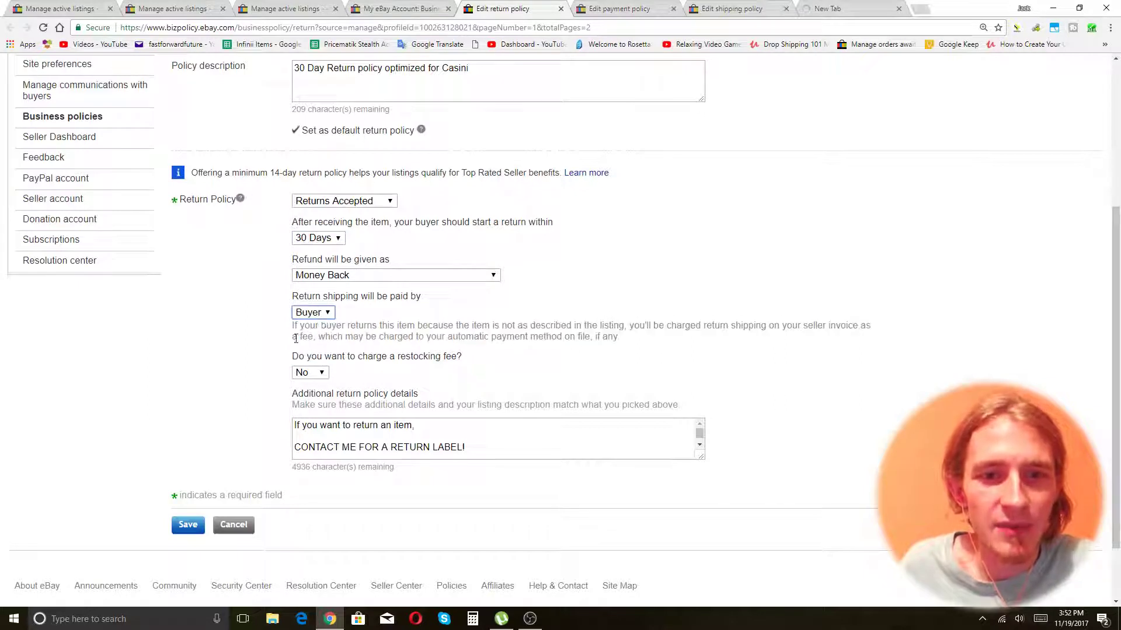
{"action": "left_click", "coordinate": [329, 314]}
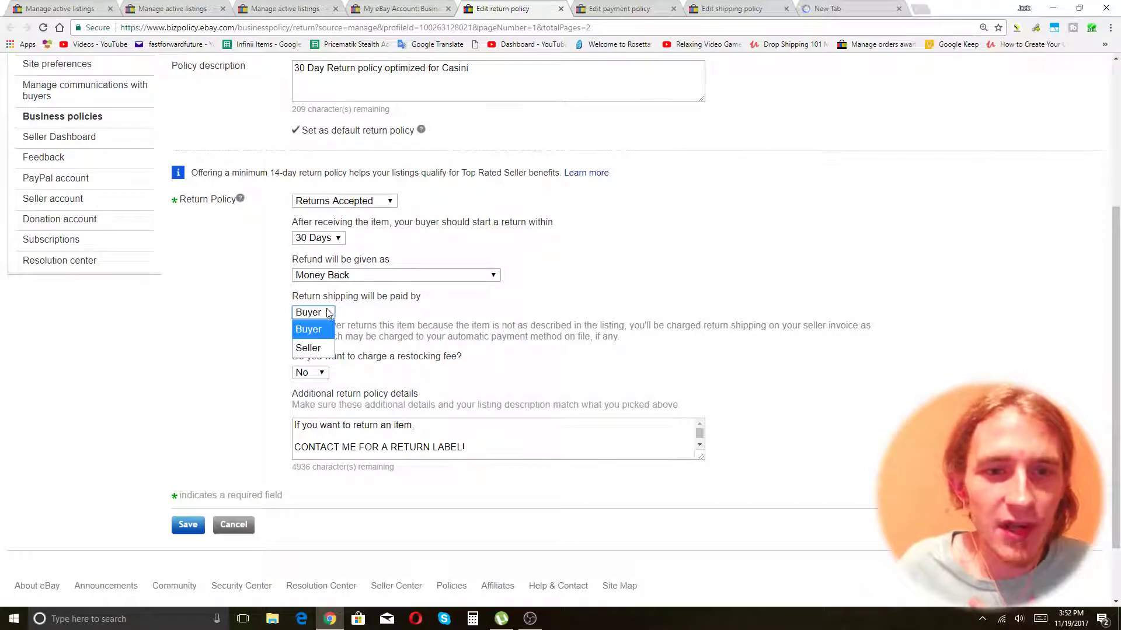
{"action": "left_click", "coordinate": [319, 335]}
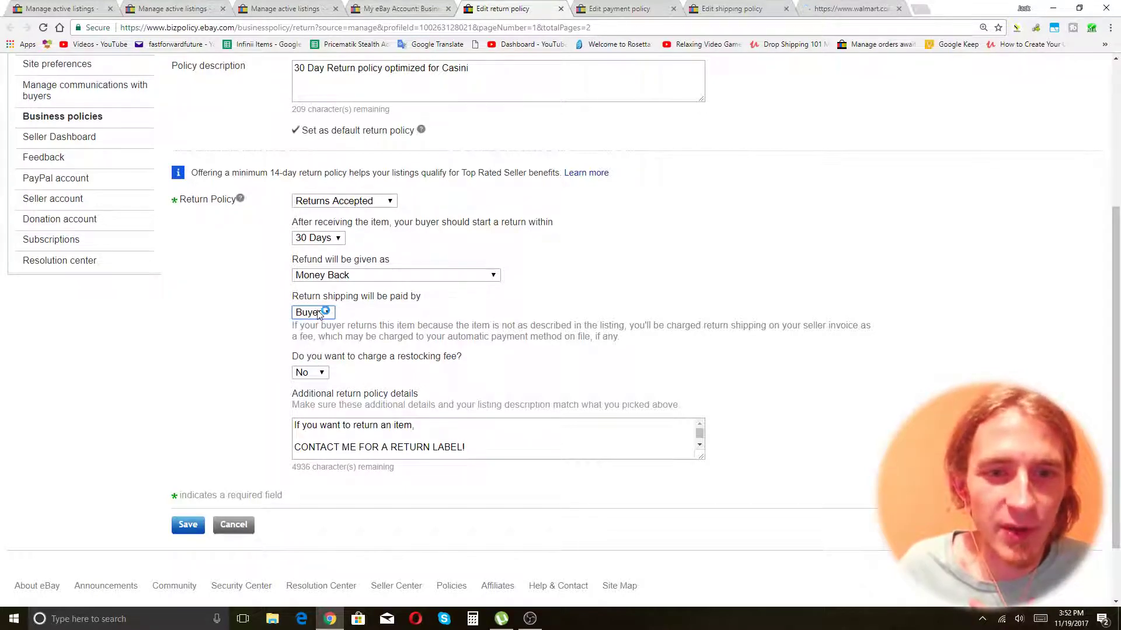
{"action": "left_click", "coordinate": [314, 313]}
{"action": "left_click", "coordinate": [318, 350]}
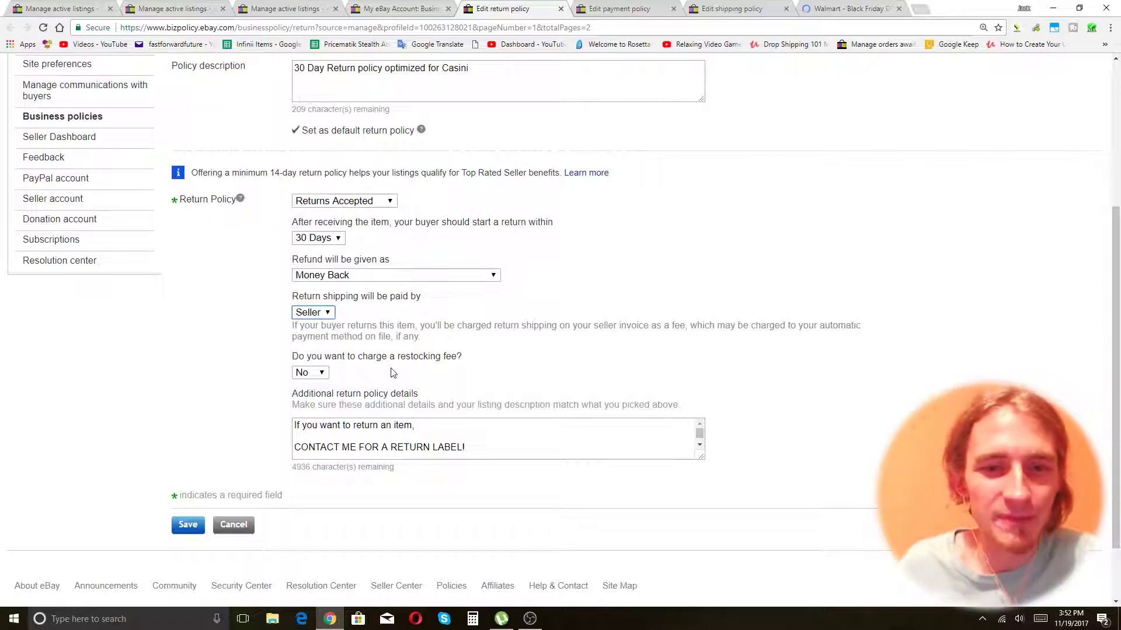
Step: Review the return shipping payer and restocking fee options in the return policy, keeping Seller and No
{"action": "scroll", "coordinate": [812, 409], "scroll_direction": "up", "scroll_amount": 1}
{"action": "scroll", "coordinate": [264, 588], "scroll_direction": "up", "scroll_amount": 3}
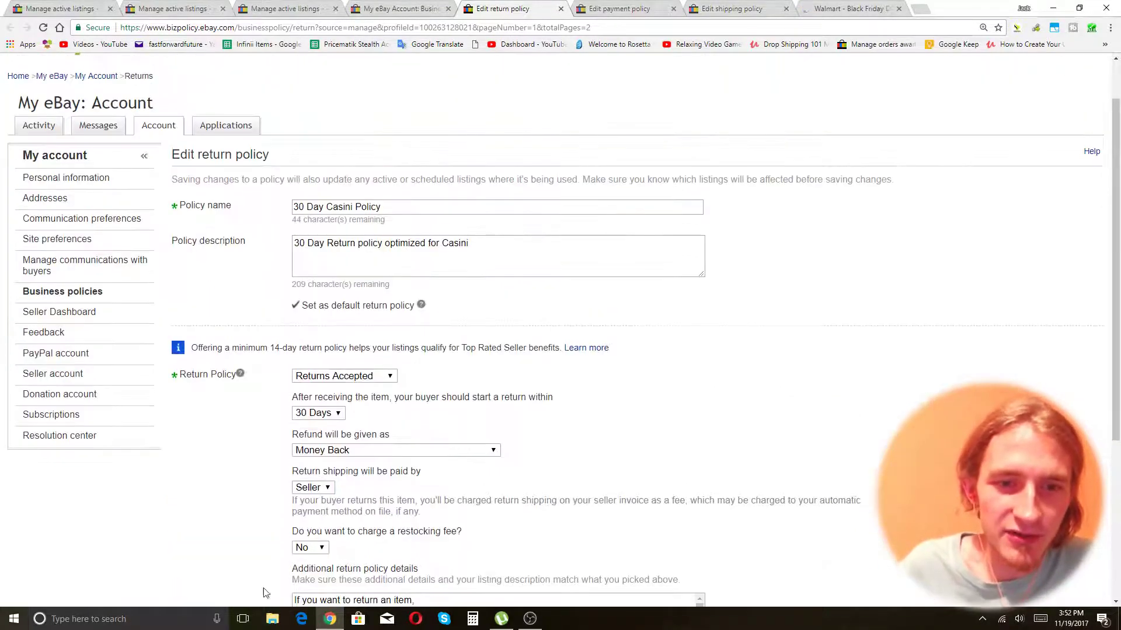
{"action": "scroll", "coordinate": [324, 494], "scroll_direction": "down", "scroll_amount": 1}
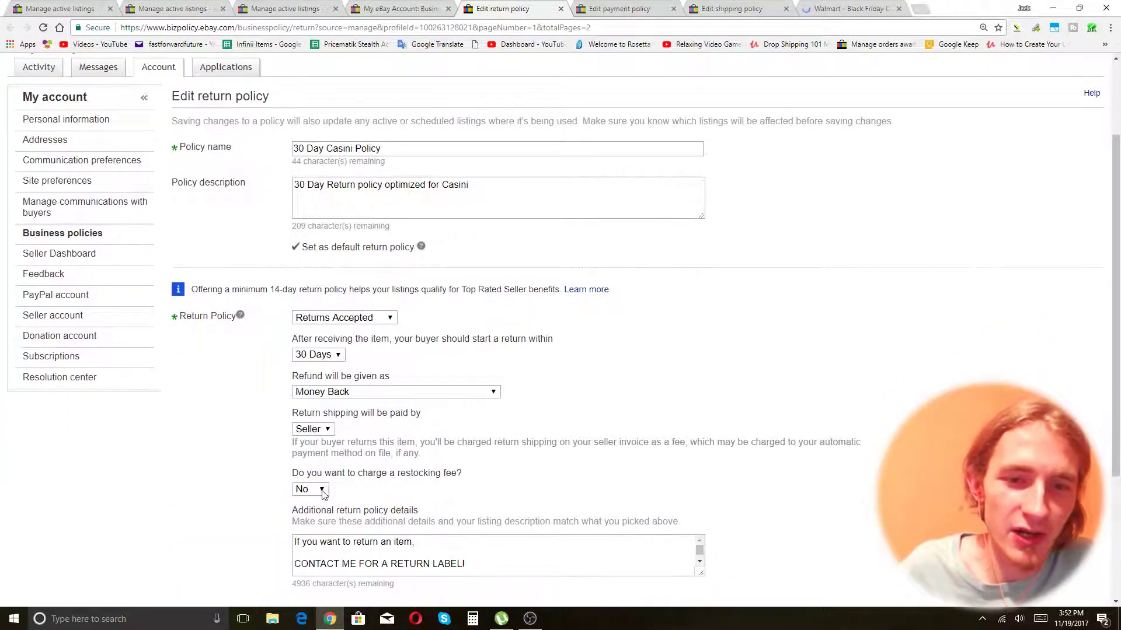
{"action": "left_click", "coordinate": [327, 435]}
{"action": "left_click", "coordinate": [159, 415]}
{"action": "scroll", "coordinate": [255, 415], "scroll_direction": "down", "scroll_amount": 3}
{"action": "left_click", "coordinate": [326, 255]}
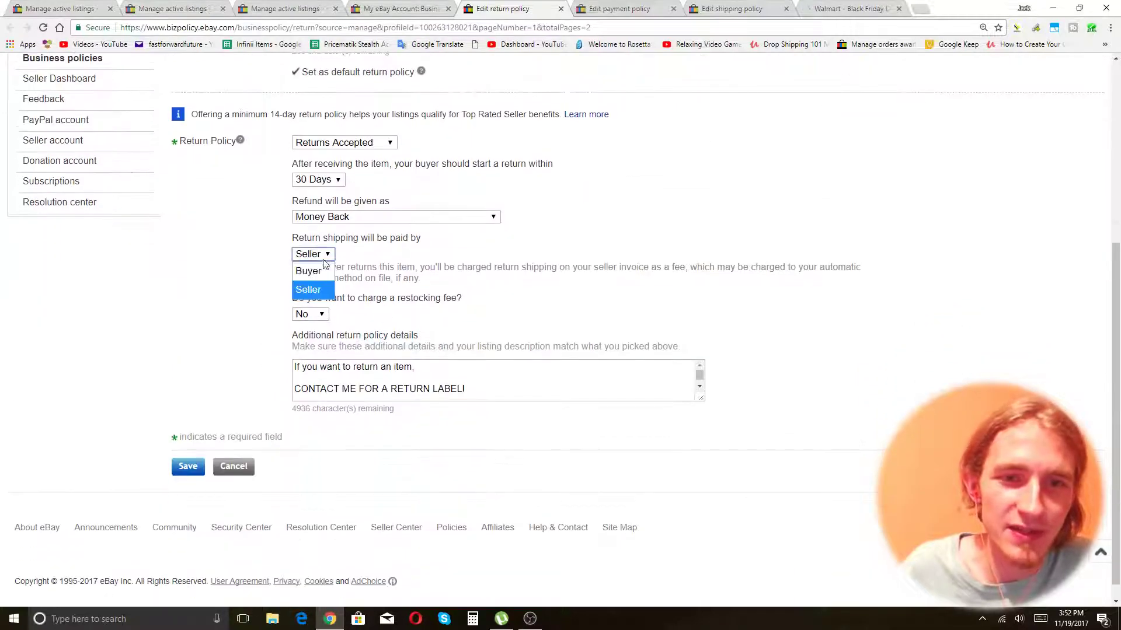
{"action": "left_click", "coordinate": [322, 291]}
{"action": "left_click", "coordinate": [317, 318]}
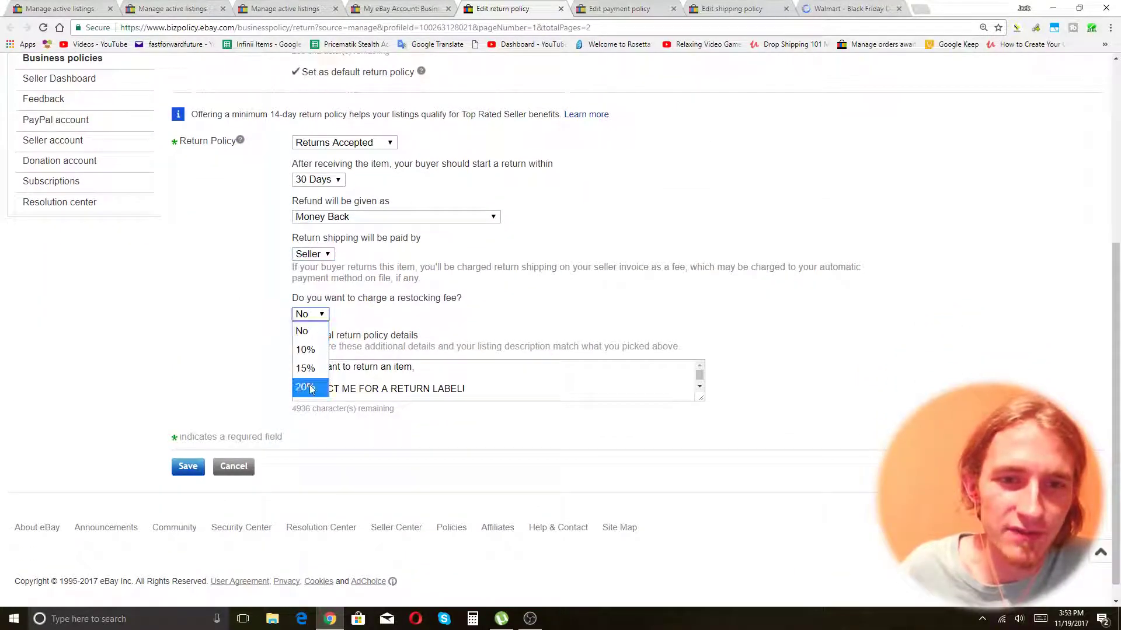
{"action": "left_click", "coordinate": [222, 327]}
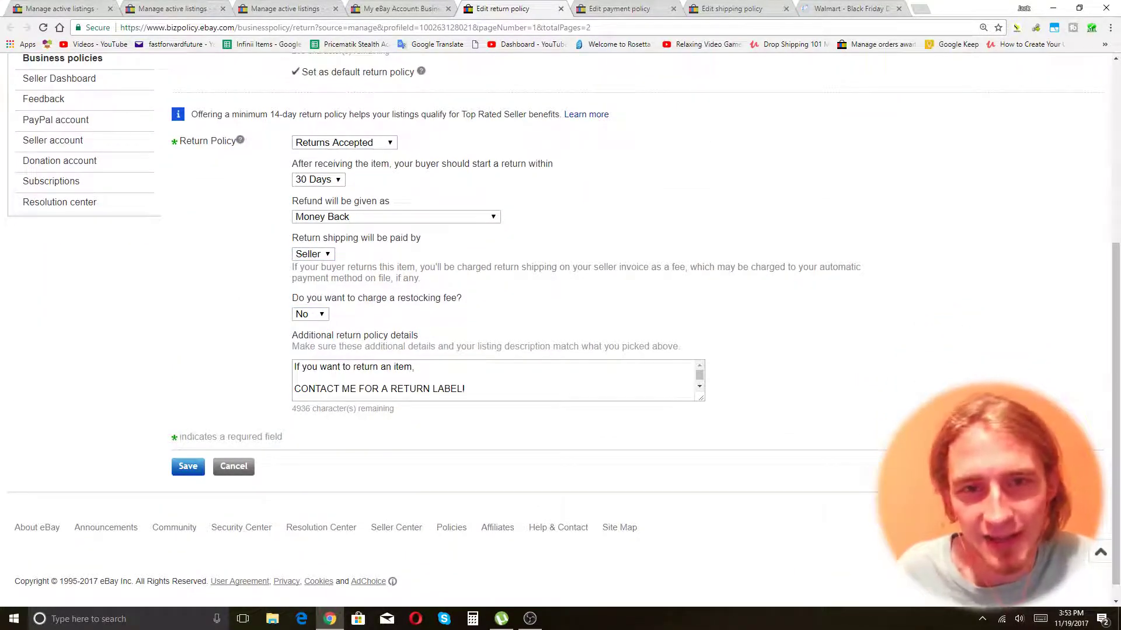
Step: Compare the return period options and the return shipping payers again, keeping 30 Days and Seller
{"action": "scroll", "coordinate": [560, 319], "scroll_direction": "up", "scroll_amount": 2}
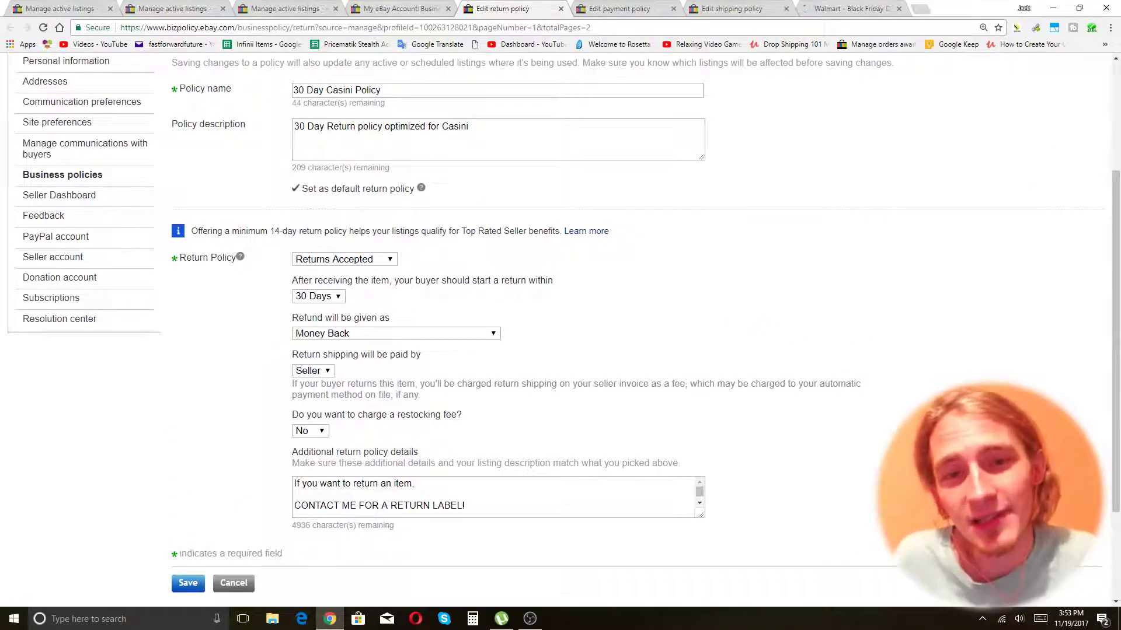
{"action": "scroll", "coordinate": [216, 216], "scroll_direction": "up", "scroll_amount": 2}
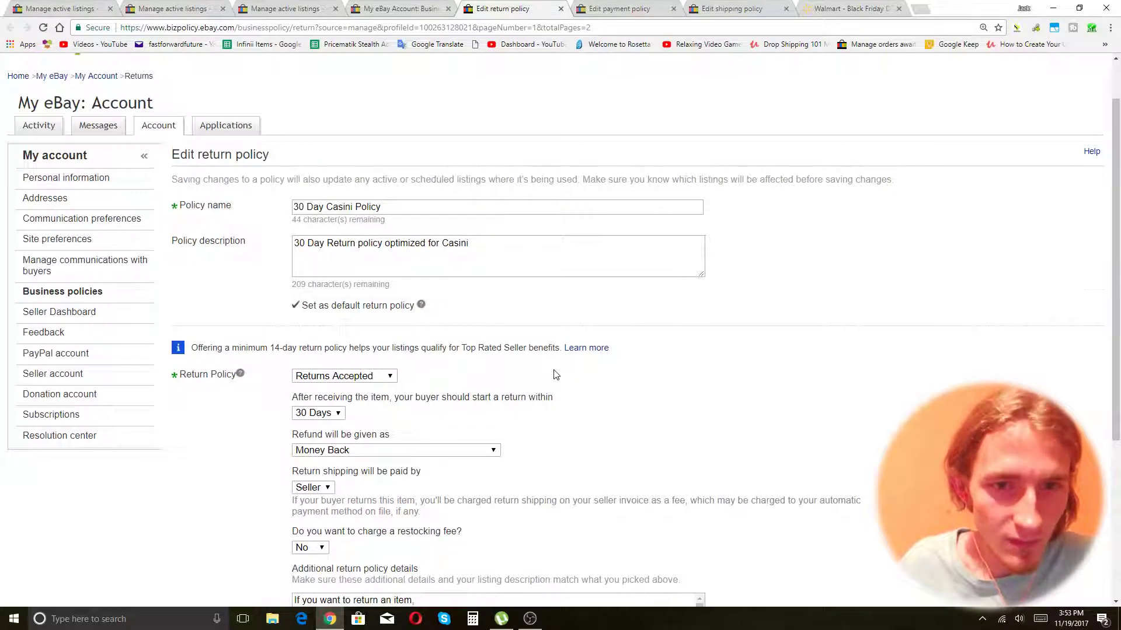
{"action": "scroll", "coordinate": [216, 215], "scroll_direction": "down", "scroll_amount": 1}
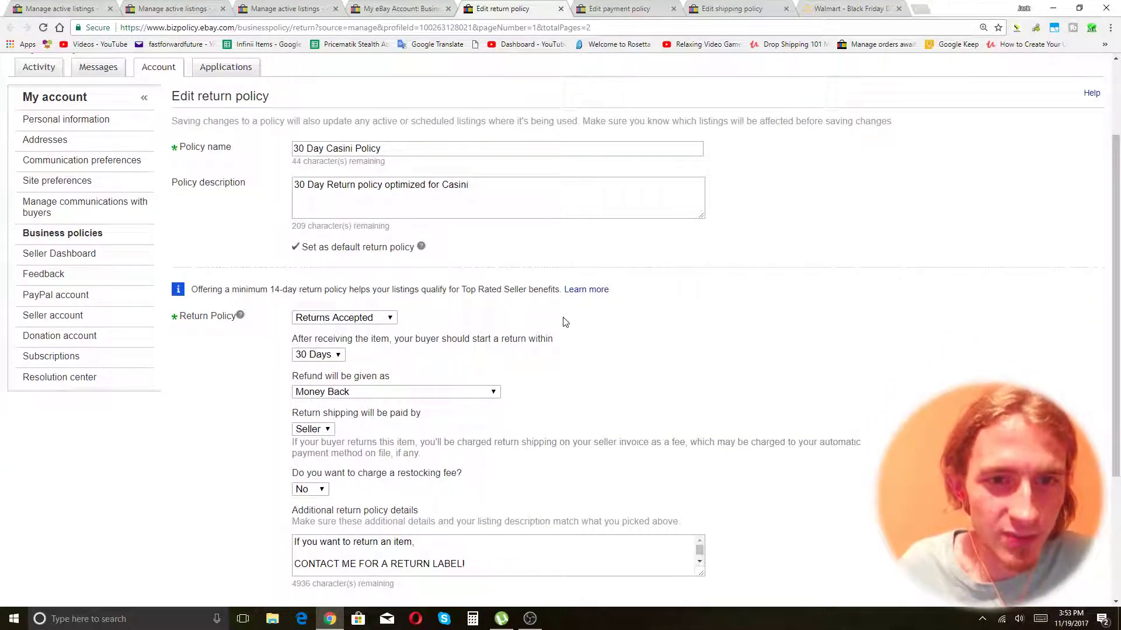
{"action": "scroll", "coordinate": [381, 260], "scroll_direction": "down", "scroll_amount": 1}
{"action": "left_click", "coordinate": [336, 297]}
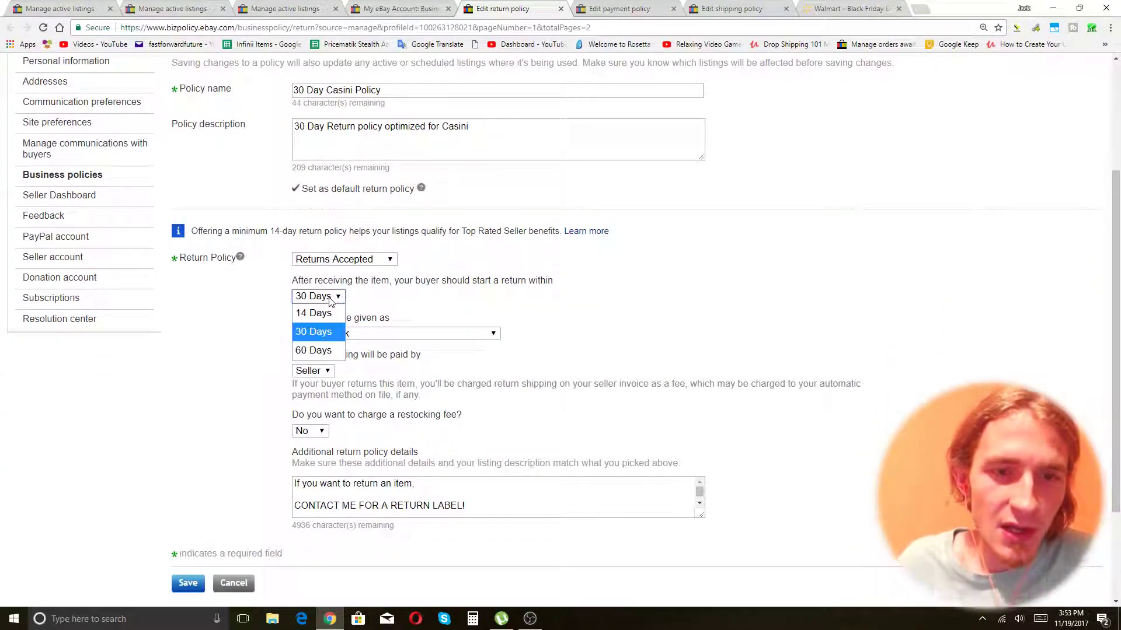
{"action": "left_click", "coordinate": [319, 331]}
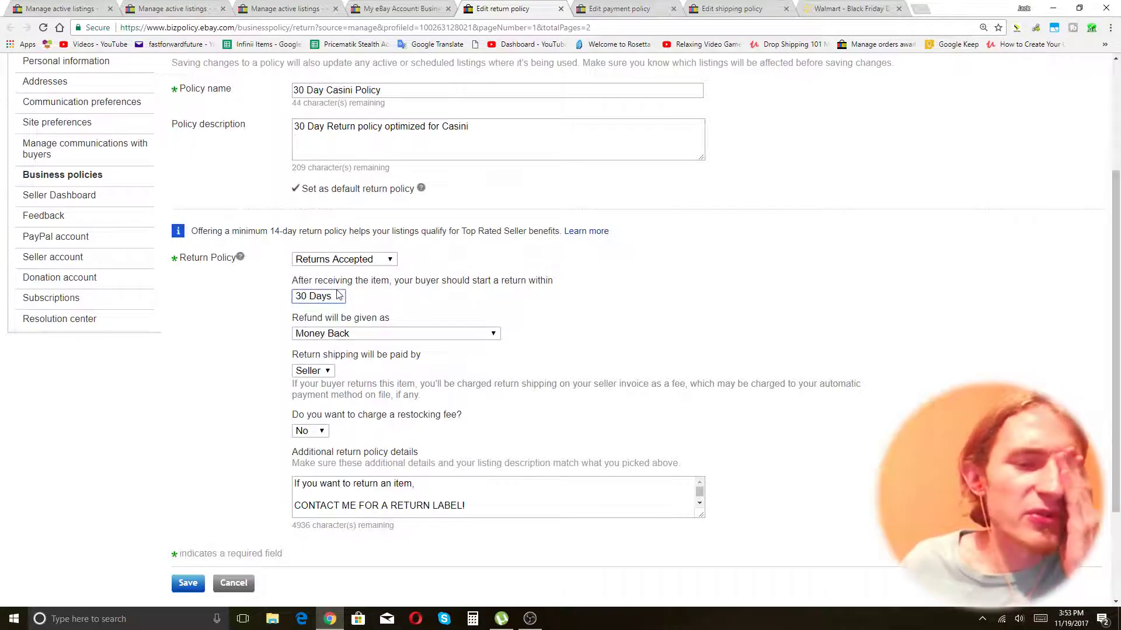
{"action": "left_click", "coordinate": [321, 375]}
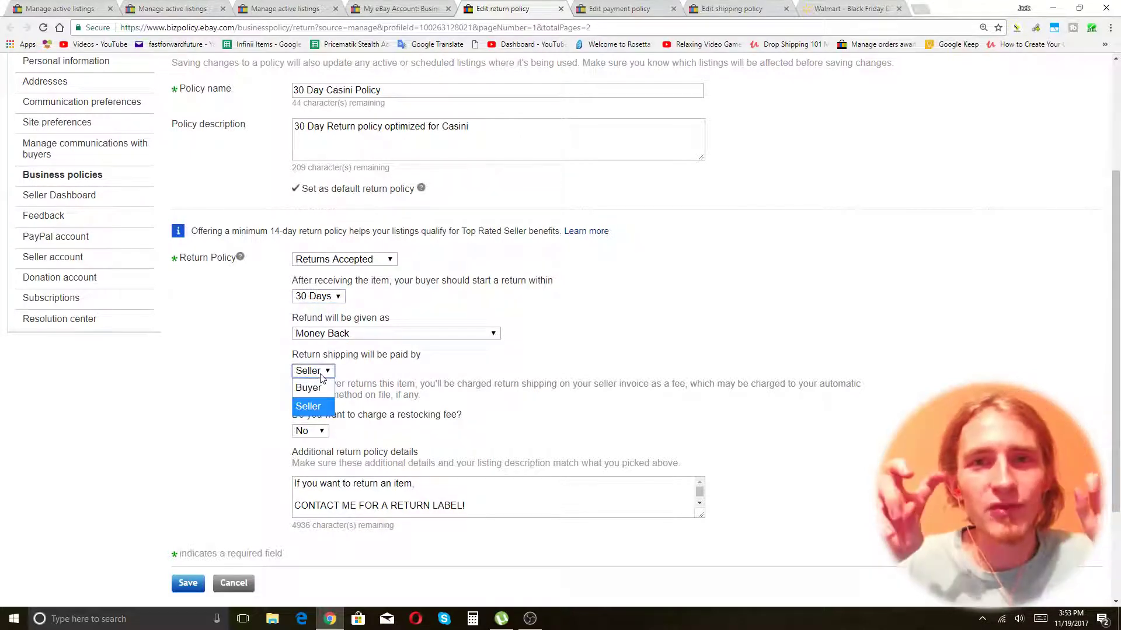
{"action": "left_click", "coordinate": [520, 319]}
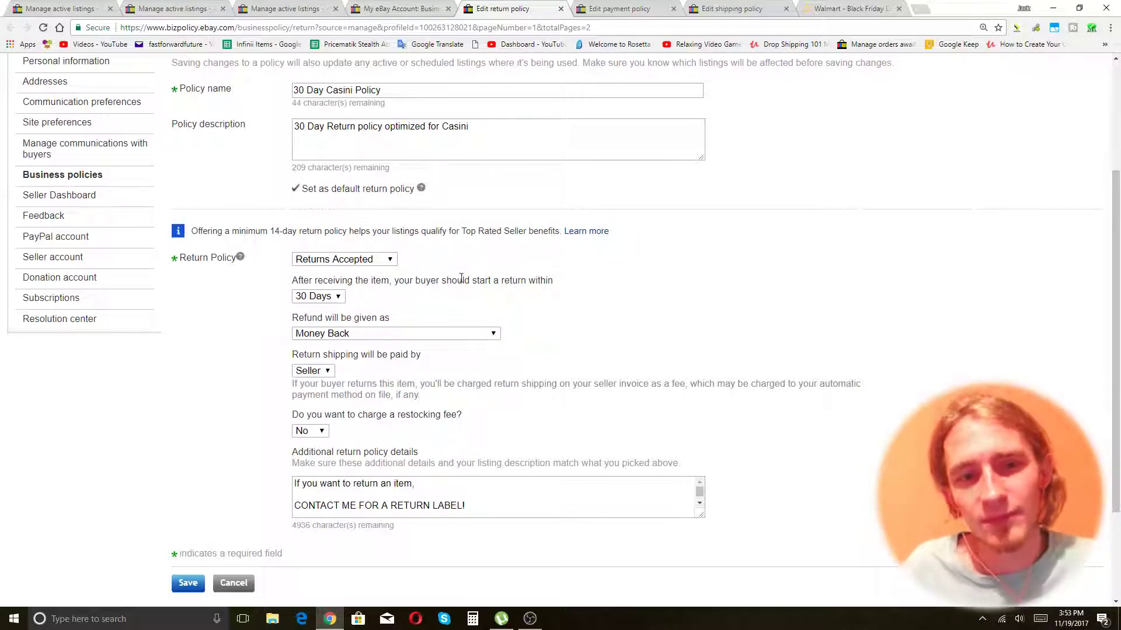
{"action": "left_click", "coordinate": [330, 297]}
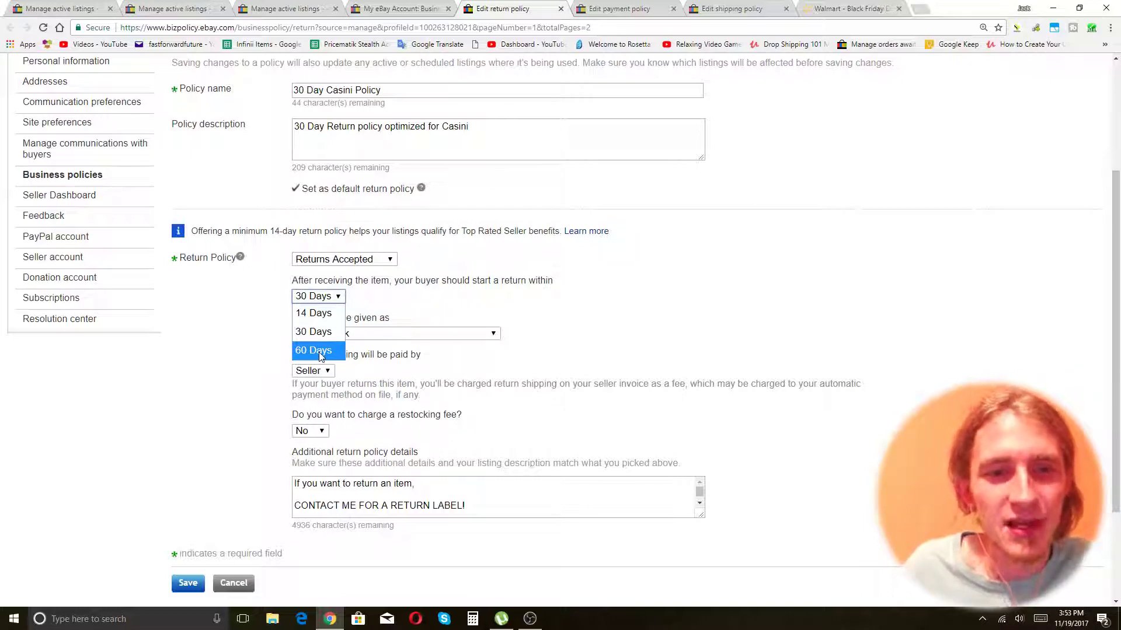
{"action": "left_click", "coordinate": [807, 229]}
Step: Switch to the Walmart site and open its Returns Policy page from the customer service links
{"action": "left_click", "coordinate": [833, 6]}
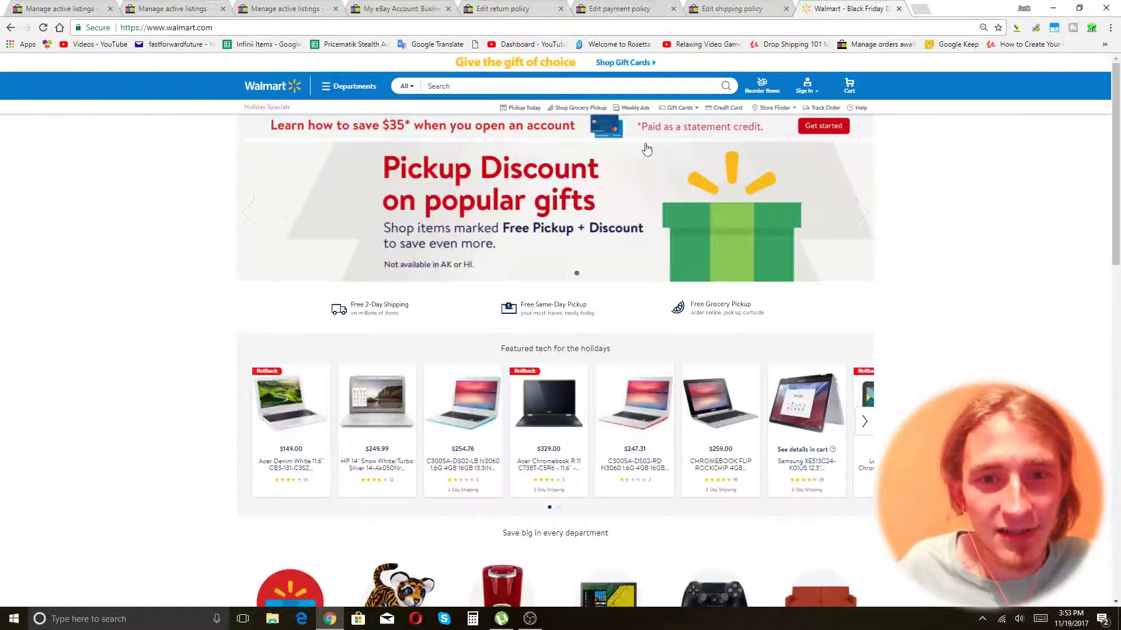
{"action": "scroll", "coordinate": [890, 218], "scroll_direction": "down", "scroll_amount": 15}
{"action": "scroll", "coordinate": [894, 221], "scroll_direction": "down", "scroll_amount": 1}
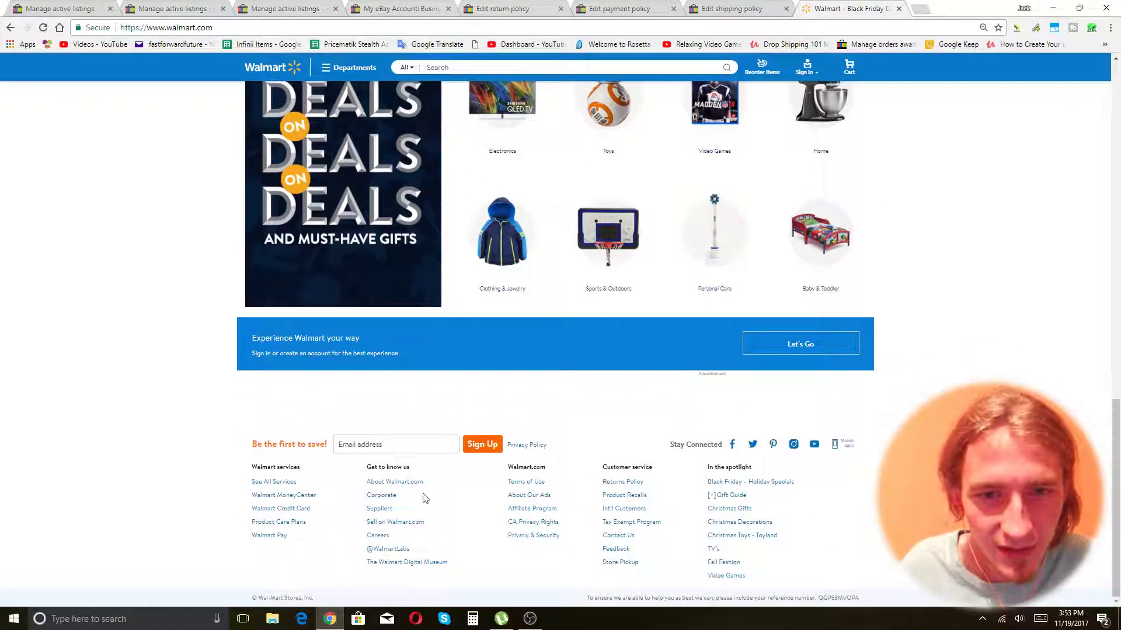
{"action": "left_click", "coordinate": [628, 482]}
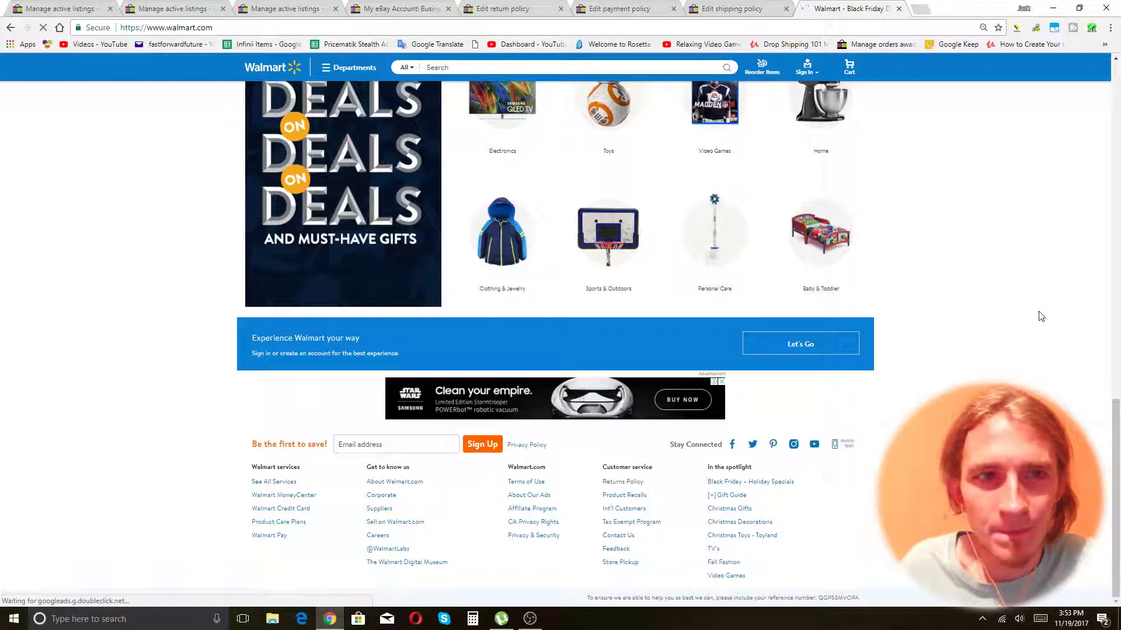
Step: Back in the 30 Day Casini Policy, set the period for starting a return to 60 Days
{"action": "left_click", "coordinate": [528, 8]}
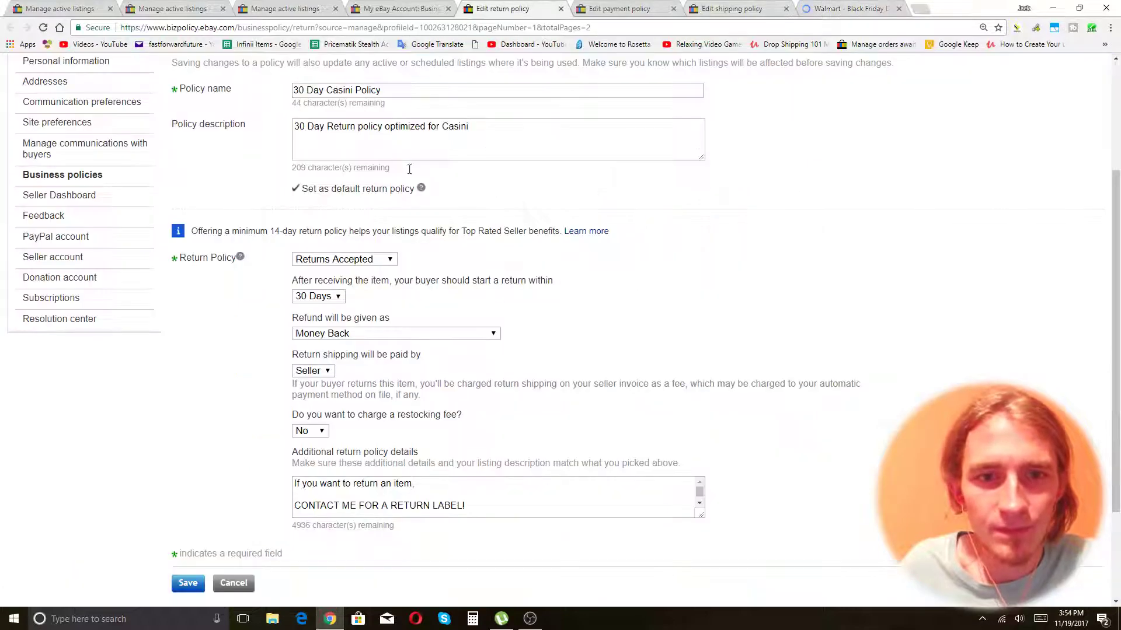
{"action": "left_click", "coordinate": [319, 298]}
{"action": "left_click", "coordinate": [323, 349]}
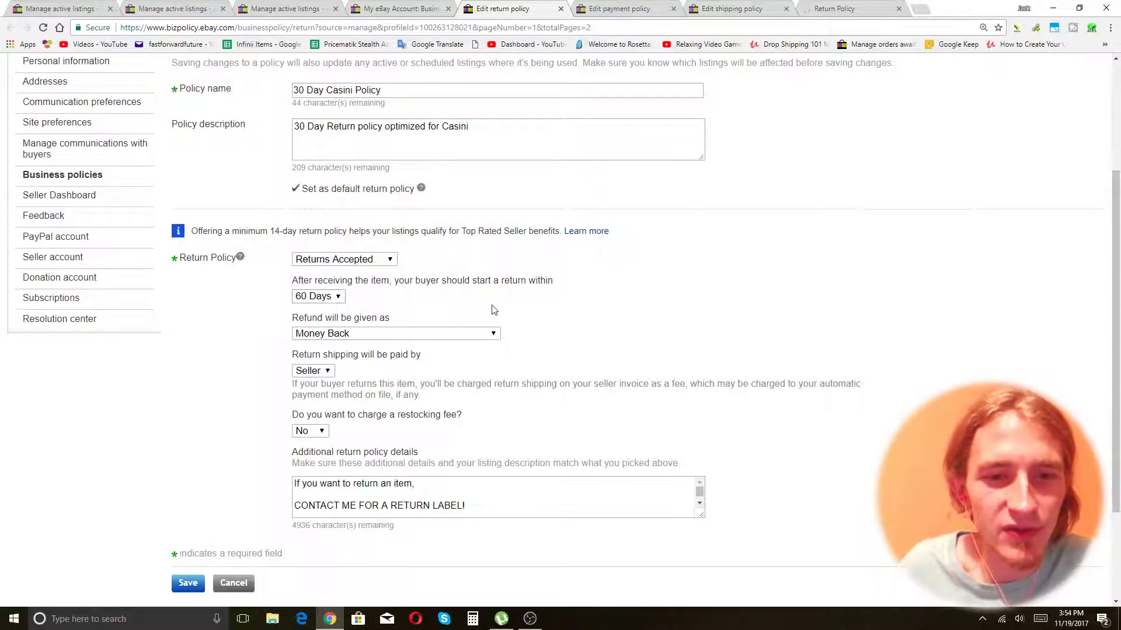
Step: Read through the additional return policy details about contacting the seller for a return label
{"action": "scroll", "coordinate": [444, 356], "scroll_direction": "down", "scroll_amount": 2}
{"action": "left_click", "coordinate": [437, 387]}
{"action": "scroll", "coordinate": [484, 389], "scroll_direction": "down", "scroll_amount": 2}
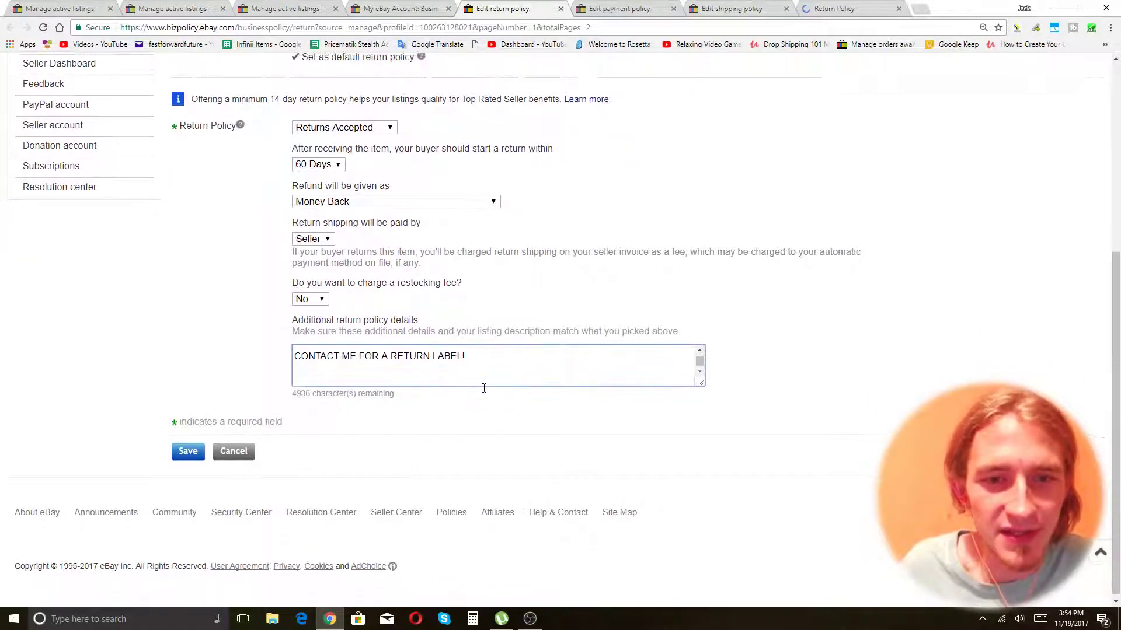
{"action": "scroll", "coordinate": [484, 388], "scroll_direction": "up", "scroll_amount": 3}
{"action": "scroll", "coordinate": [561, 415], "scroll_direction": "down", "scroll_amount": 2}
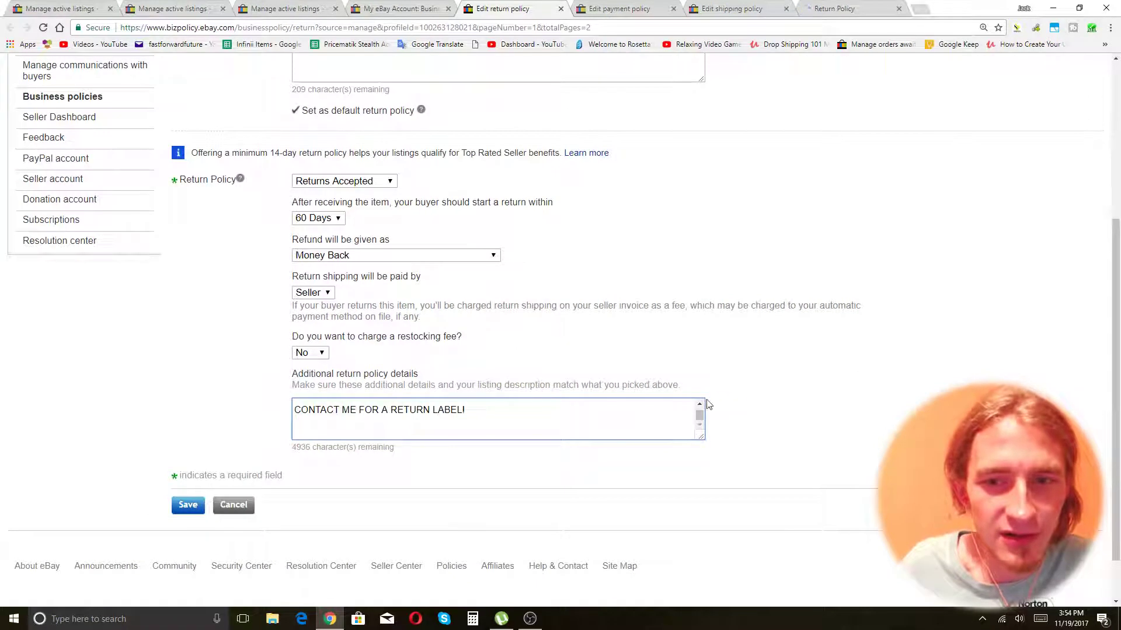
{"action": "left_click", "coordinate": [700, 404]}
{"action": "left_click", "coordinate": [410, 417]}
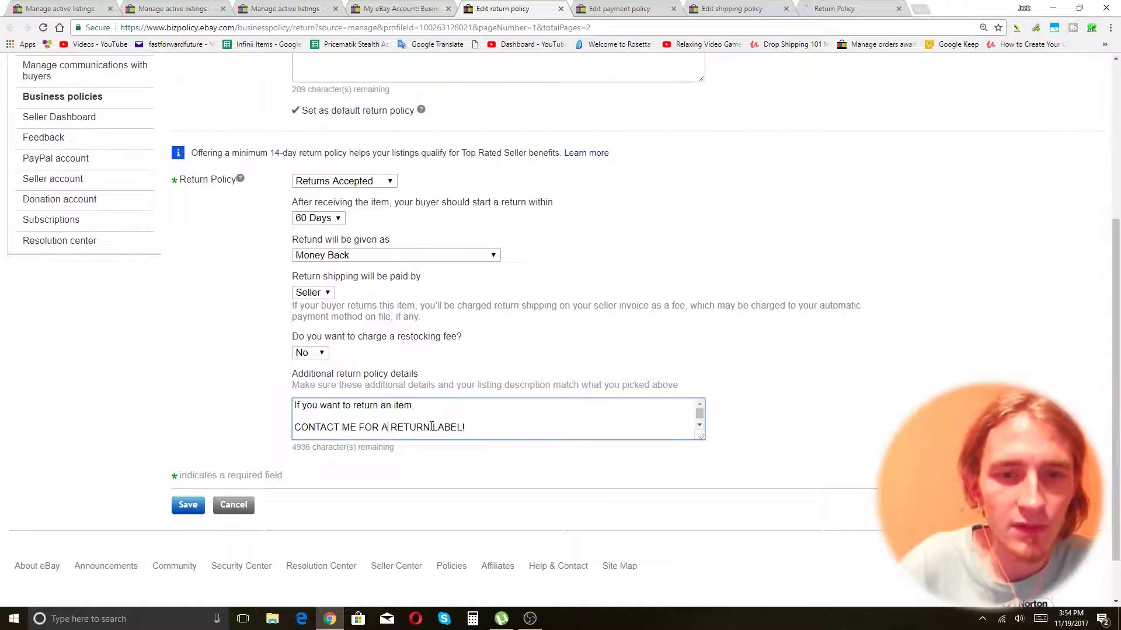
Step: Save the return policy, check how many listings the change affects, and confirm it
{"action": "left_click", "coordinate": [188, 505]}
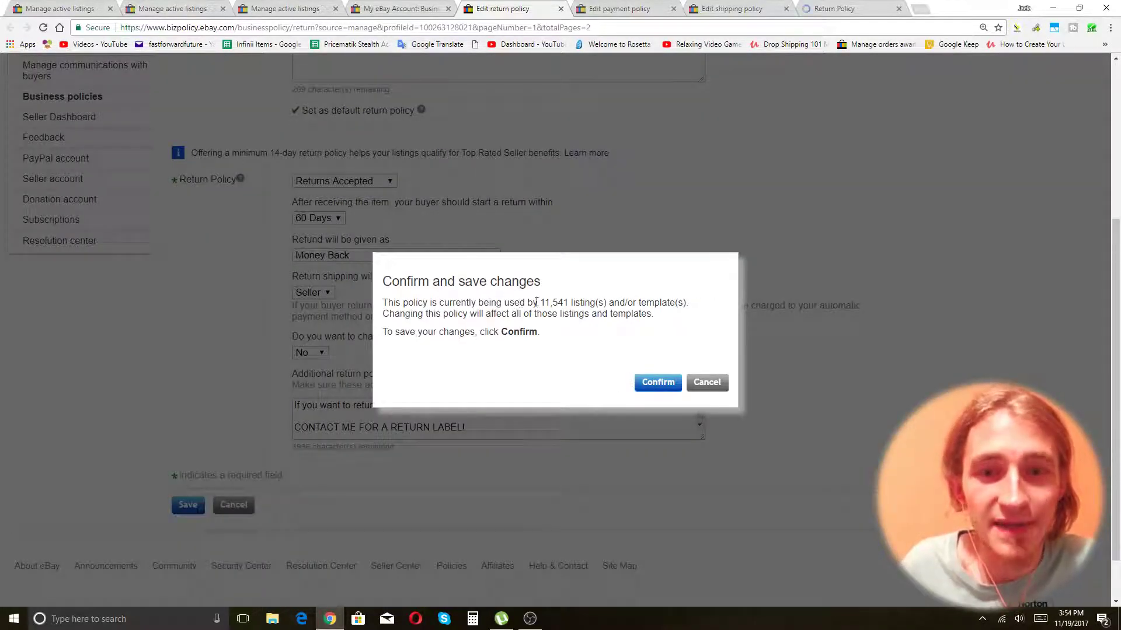
{"action": "left_click_drag", "start_coordinate": [538, 302], "coordinate": [587, 301]}
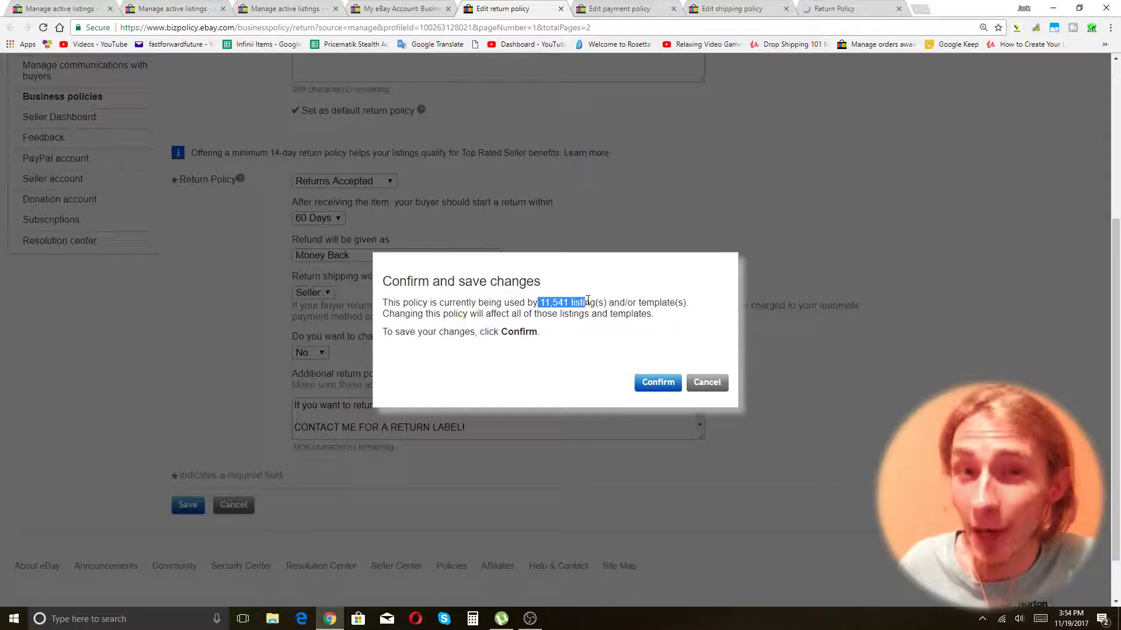
{"action": "left_click", "coordinate": [656, 383]}
Step: Switch to the PayPal payment policy's edit page and review its name, description and payment methods
{"action": "key", "text": "ctrl+Tab"}
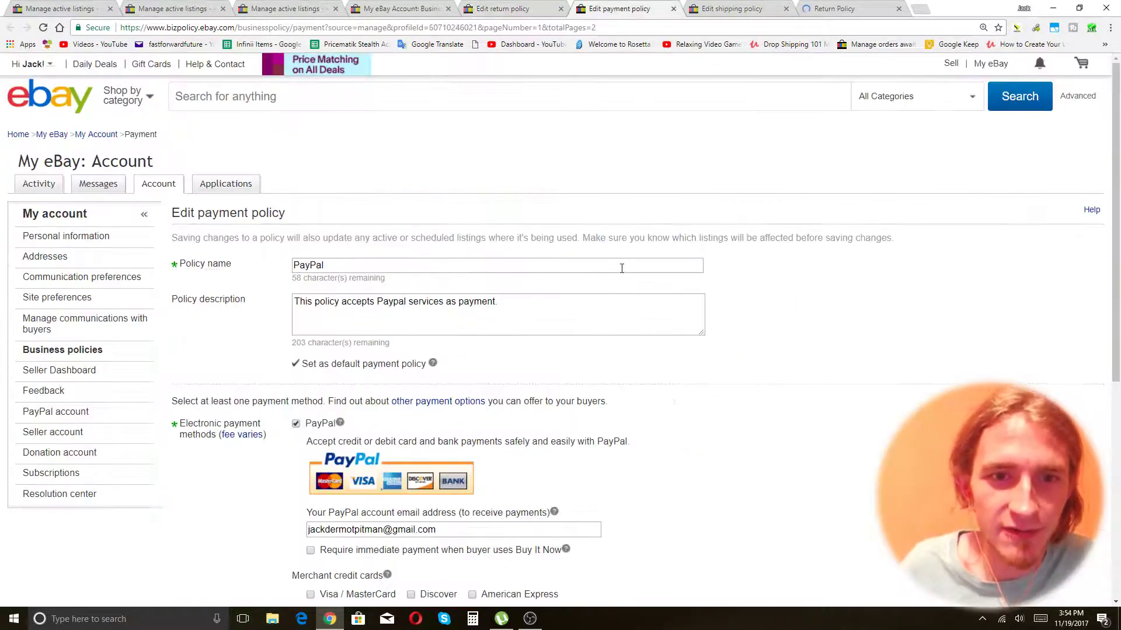
{"action": "left_click", "coordinate": [621, 268]}
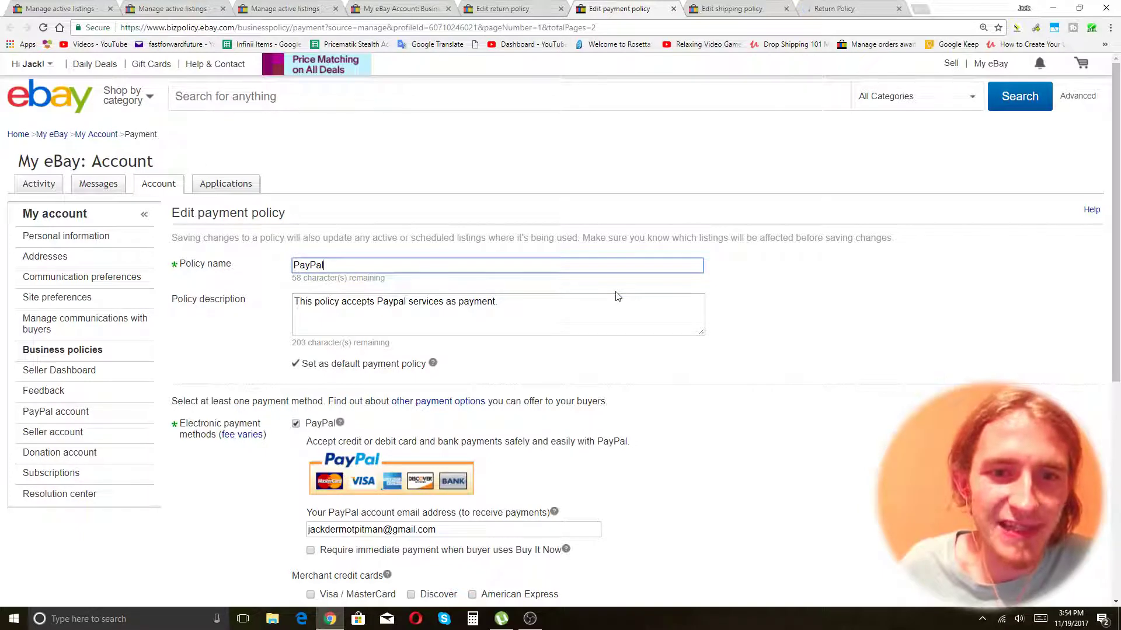
{"action": "scroll", "coordinate": [617, 297], "scroll_direction": "down", "scroll_amount": 1}
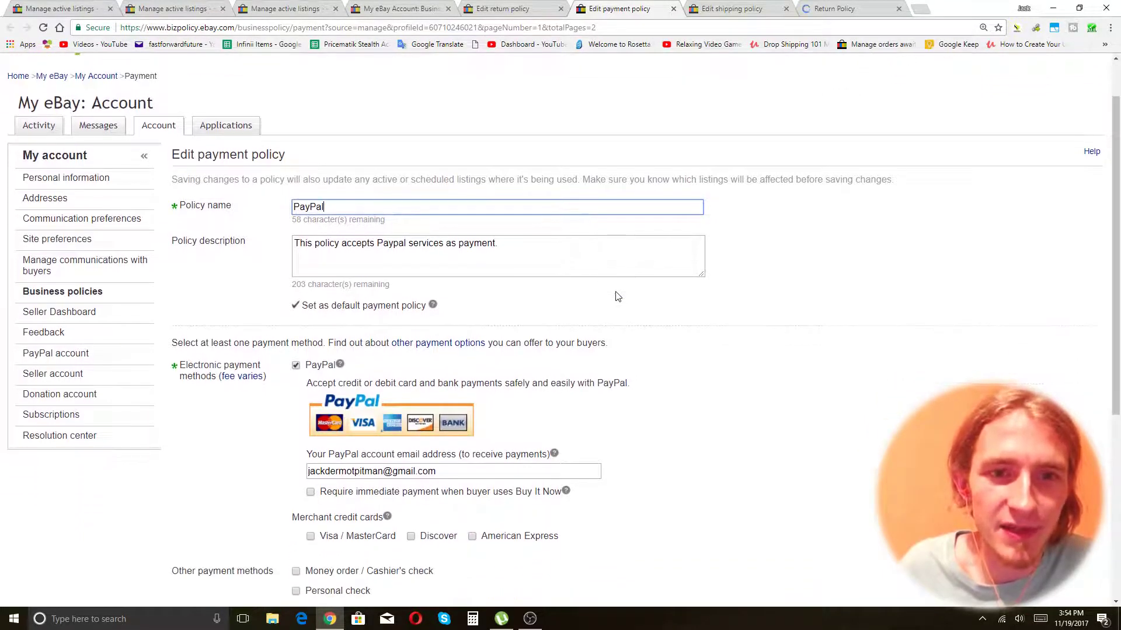
{"action": "scroll", "coordinate": [618, 296], "scroll_direction": "down", "scroll_amount": 1}
{"action": "scroll", "coordinate": [618, 296], "scroll_direction": "down", "scroll_amount": 1}
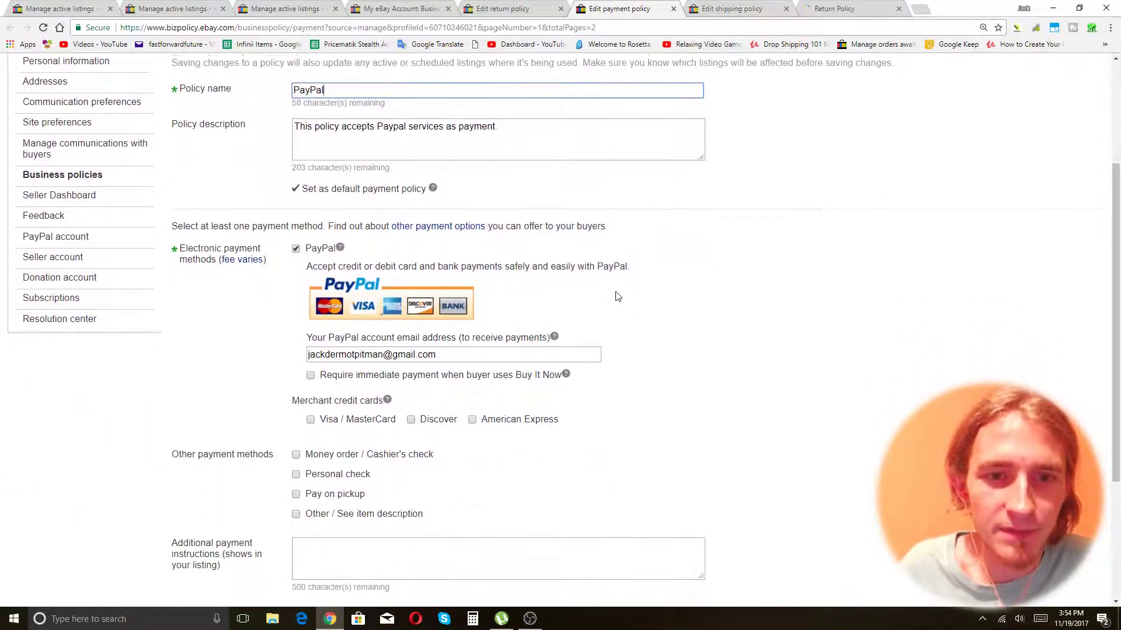
{"action": "scroll", "coordinate": [618, 296], "scroll_direction": "down", "scroll_amount": 1}
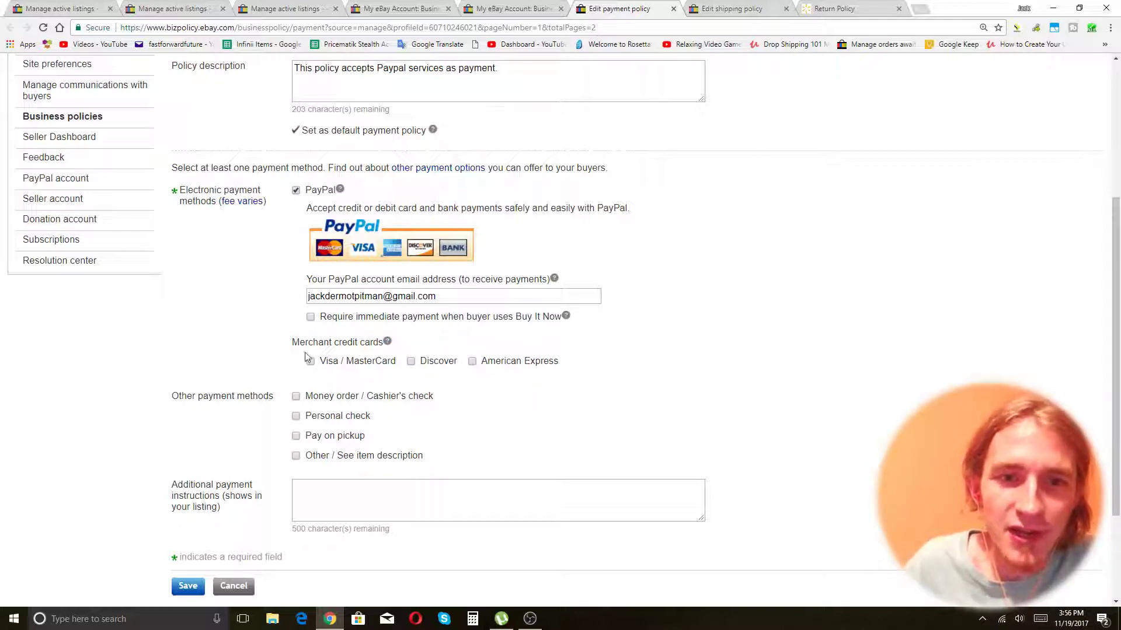
Step: Check the PayPal account email field and review the other payment methods and additional payment instructions
{"action": "triple_click", "coordinate": [349, 296]}
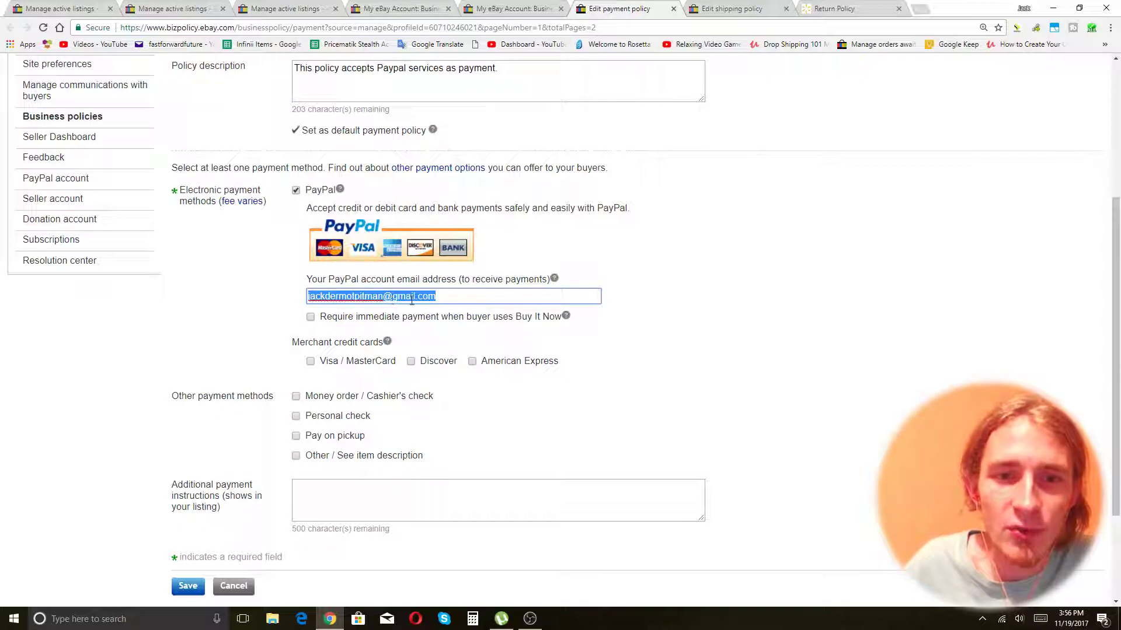
{"action": "left_click", "coordinate": [446, 297]}
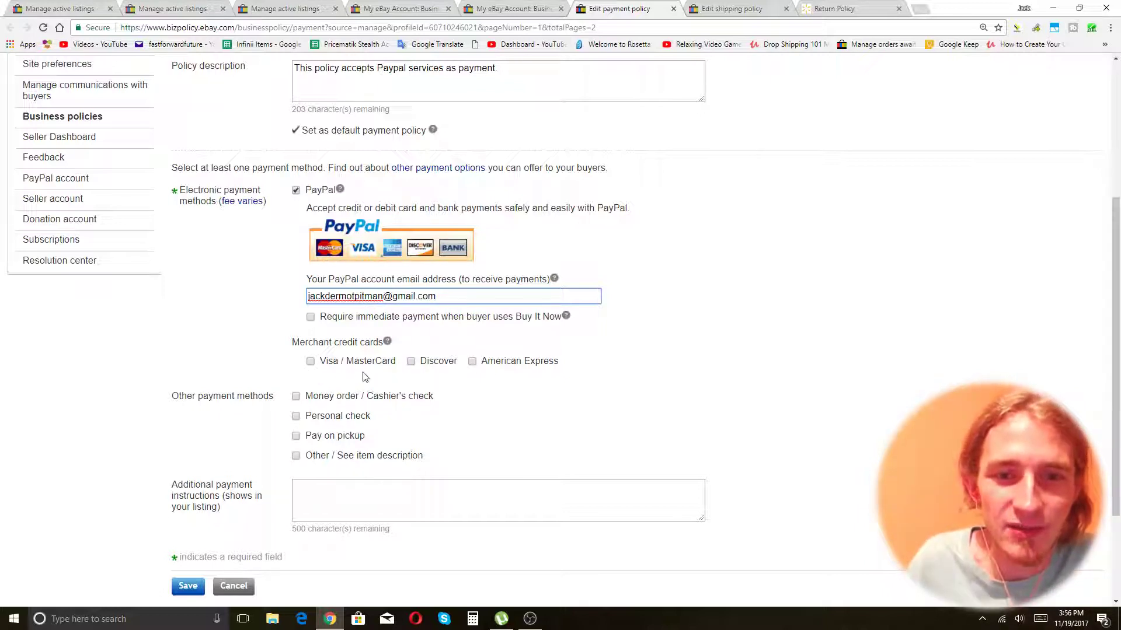
{"action": "left_click", "coordinate": [632, 345]}
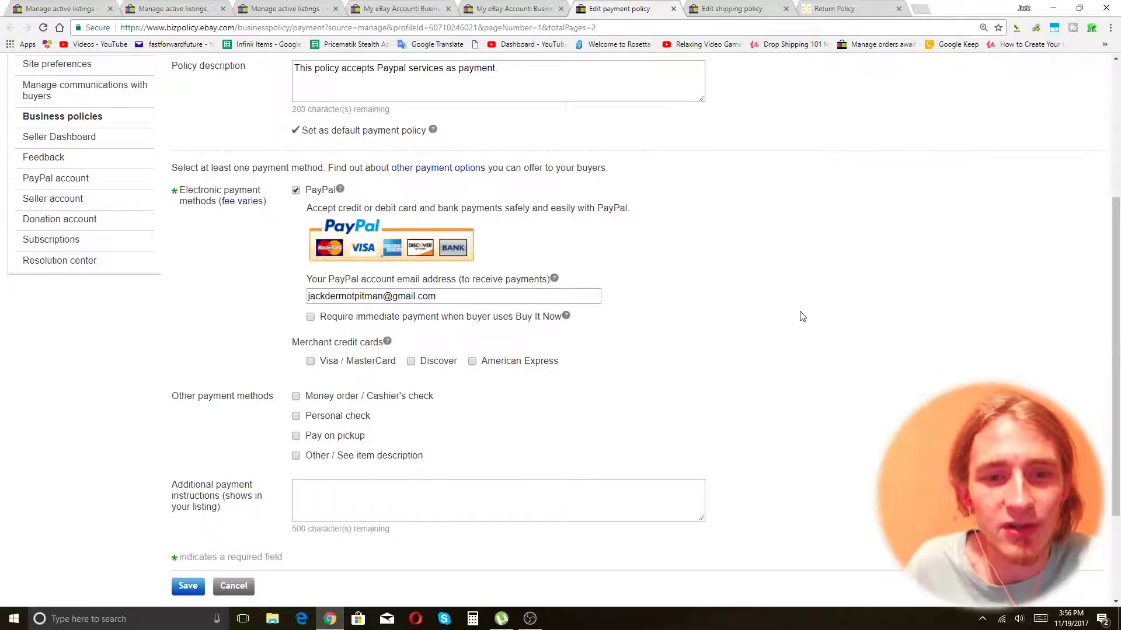
{"action": "scroll", "coordinate": [802, 317], "scroll_direction": "down", "scroll_amount": 1}
{"action": "scroll", "coordinate": [802, 317], "scroll_direction": "down", "scroll_amount": 2}
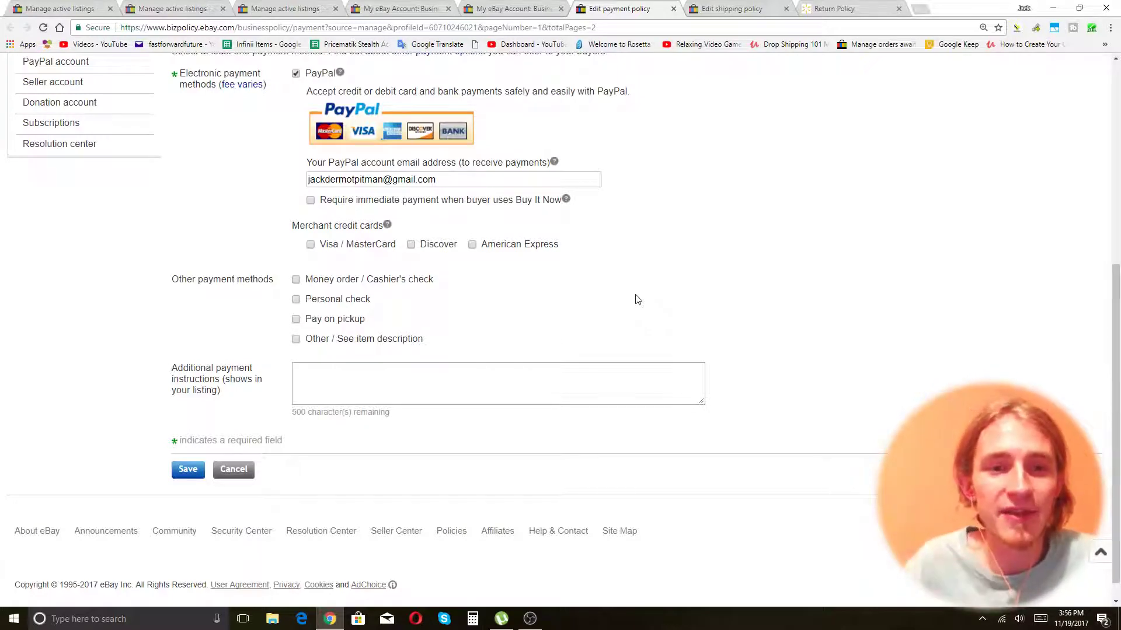
Step: Save the payment policy, check how many listings and templates the change affects, and confirm it
{"action": "left_click", "coordinate": [188, 470]}
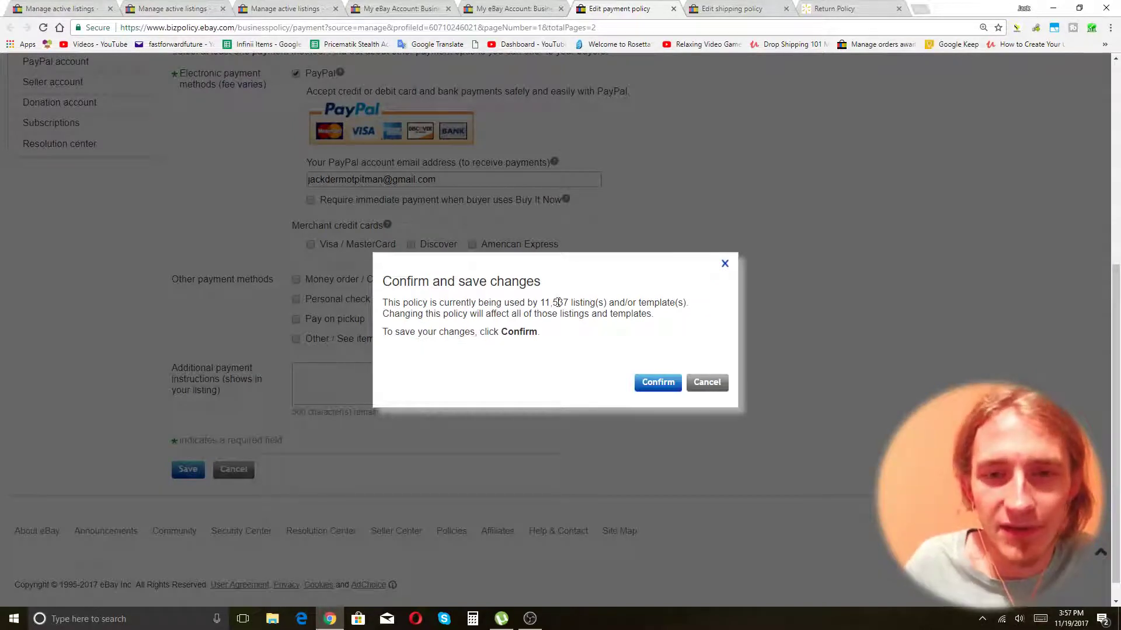
{"action": "left_click_drag", "start_coordinate": [538, 302], "coordinate": [566, 297]}
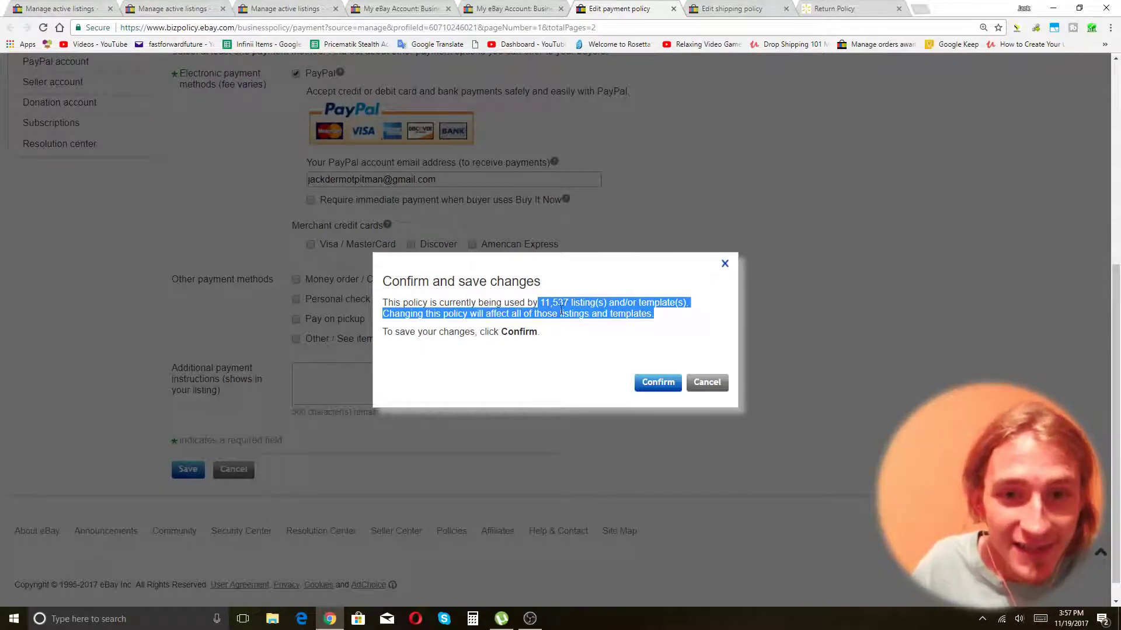
{"action": "left_click", "coordinate": [578, 305]}
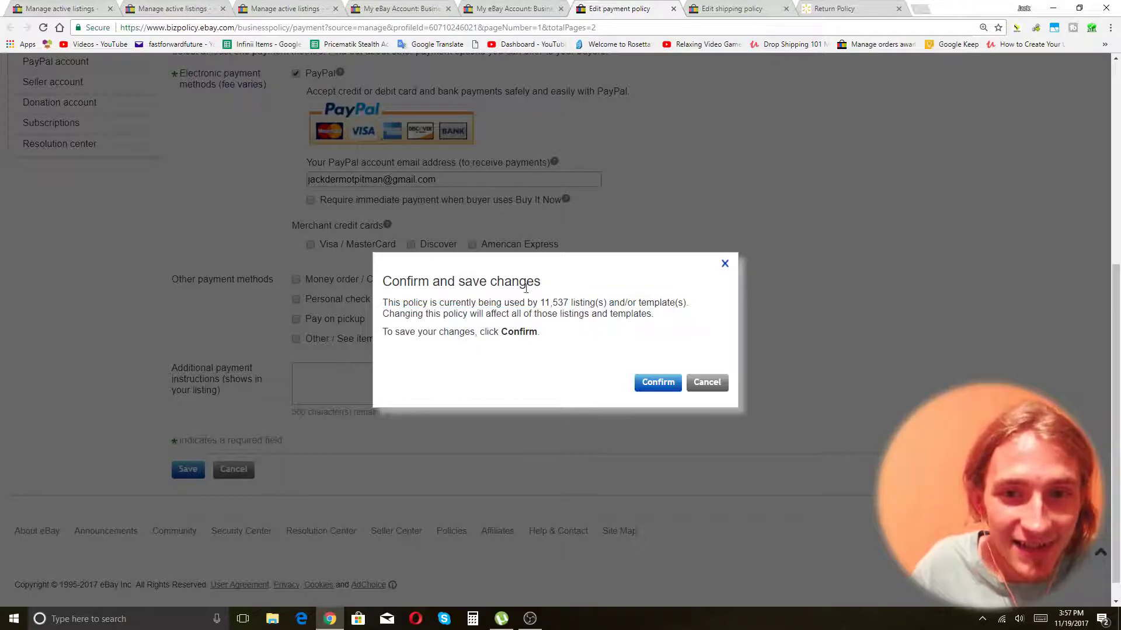
{"action": "left_click", "coordinate": [658, 382]}
Step: Switch to the shipping policy's edit page and review its policy name and description
{"action": "key", "text": "ctrl+Tab"}
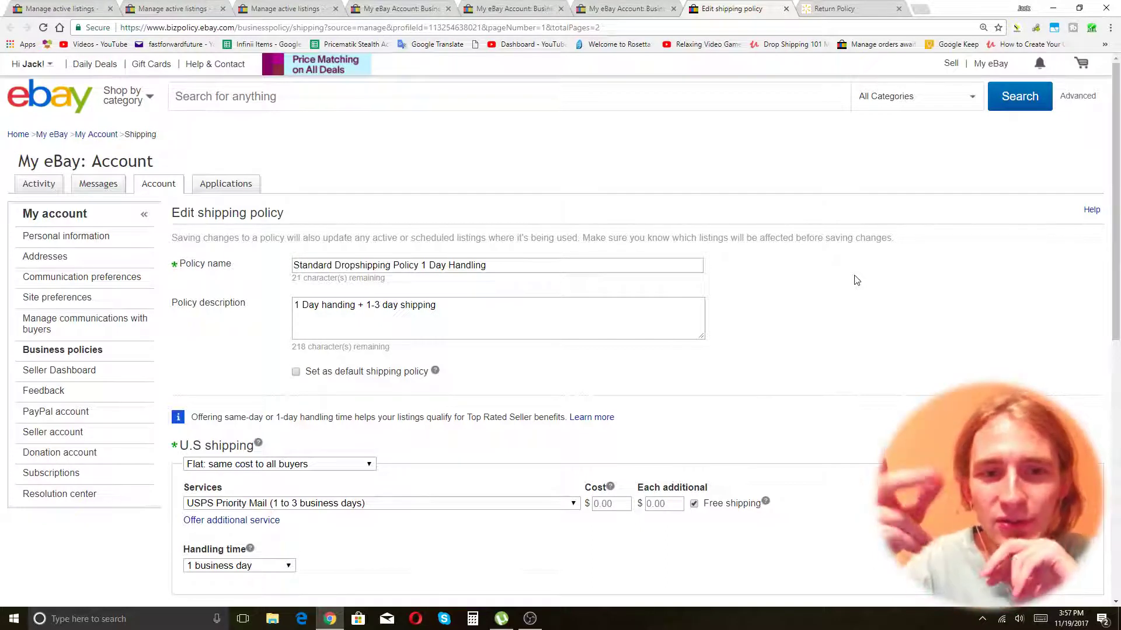
{"action": "double_click", "coordinate": [424, 267]}
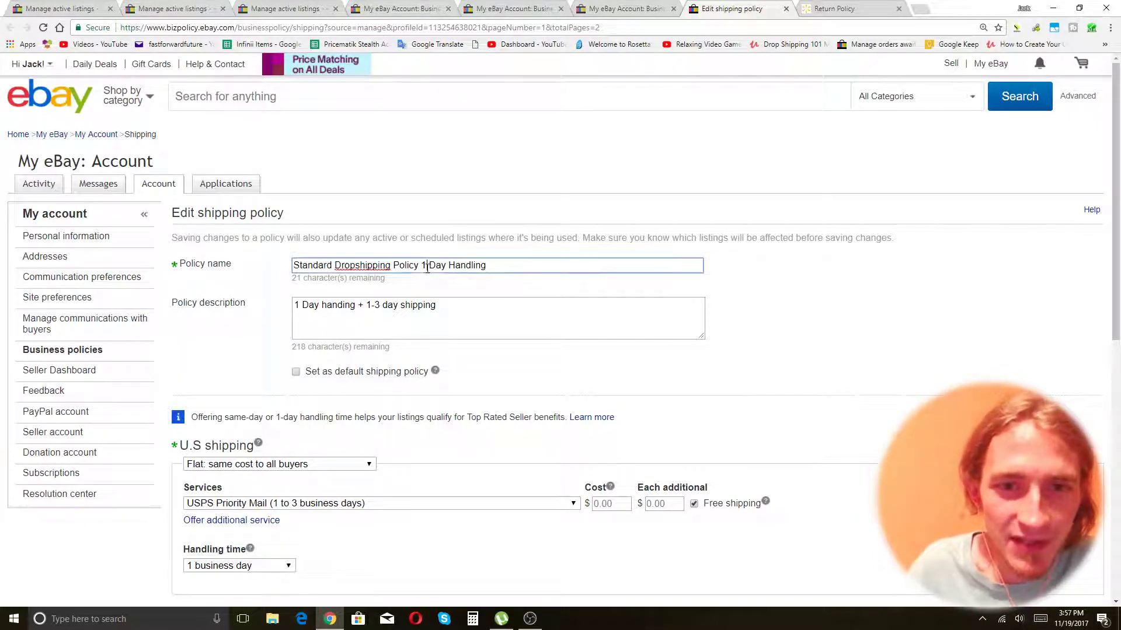
{"action": "left_click", "coordinate": [402, 316]}
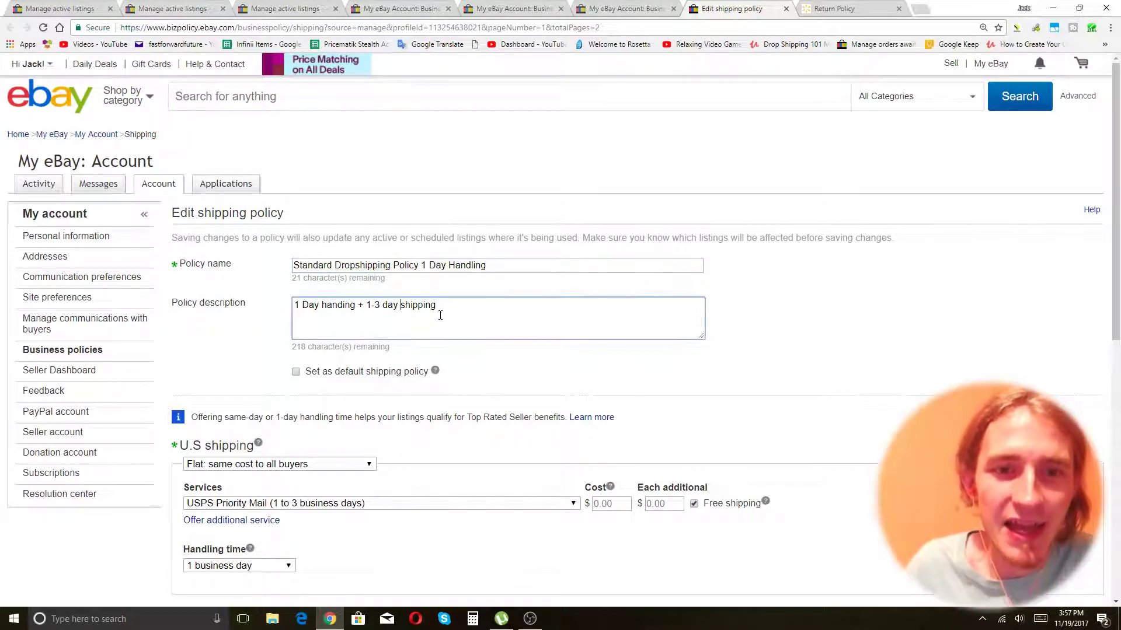
{"action": "left_click", "coordinate": [856, 312]}
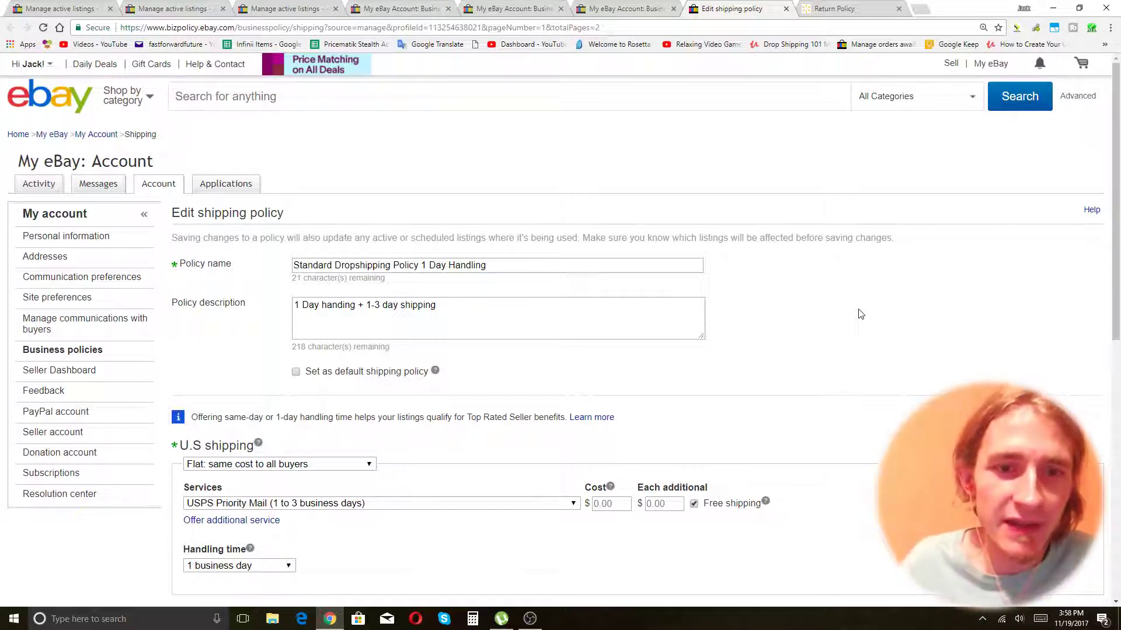
Step: Examine the handling time and the shipping time stated in the shipping policy description
{"action": "double_click", "coordinate": [327, 304]}
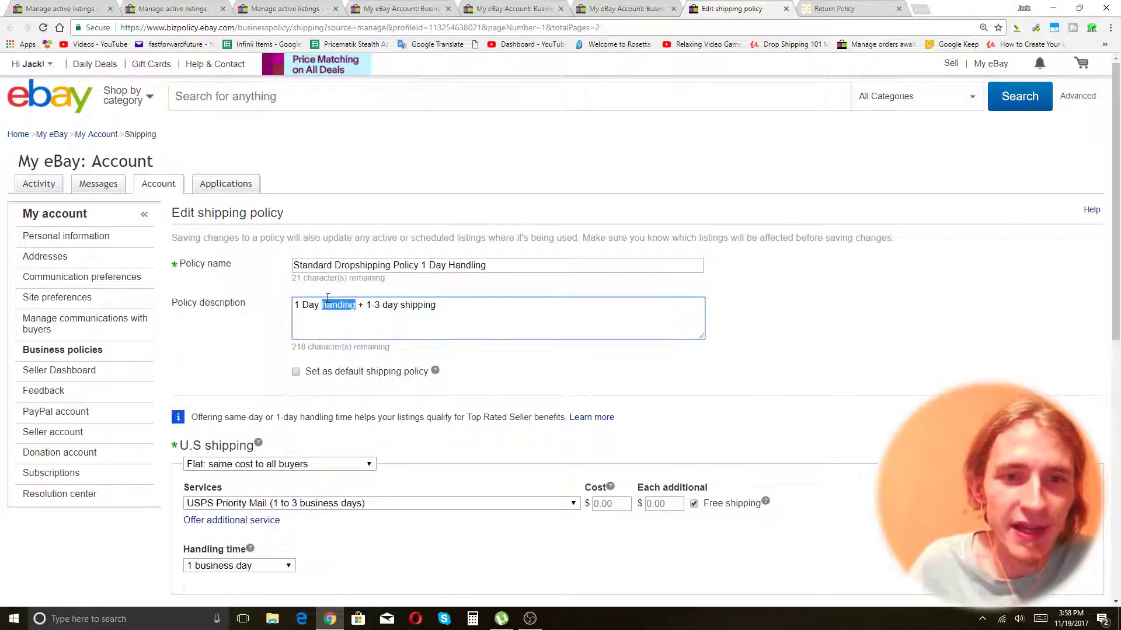
{"action": "double_click", "coordinate": [310, 305]}
{"action": "left_click", "coordinate": [384, 304]}
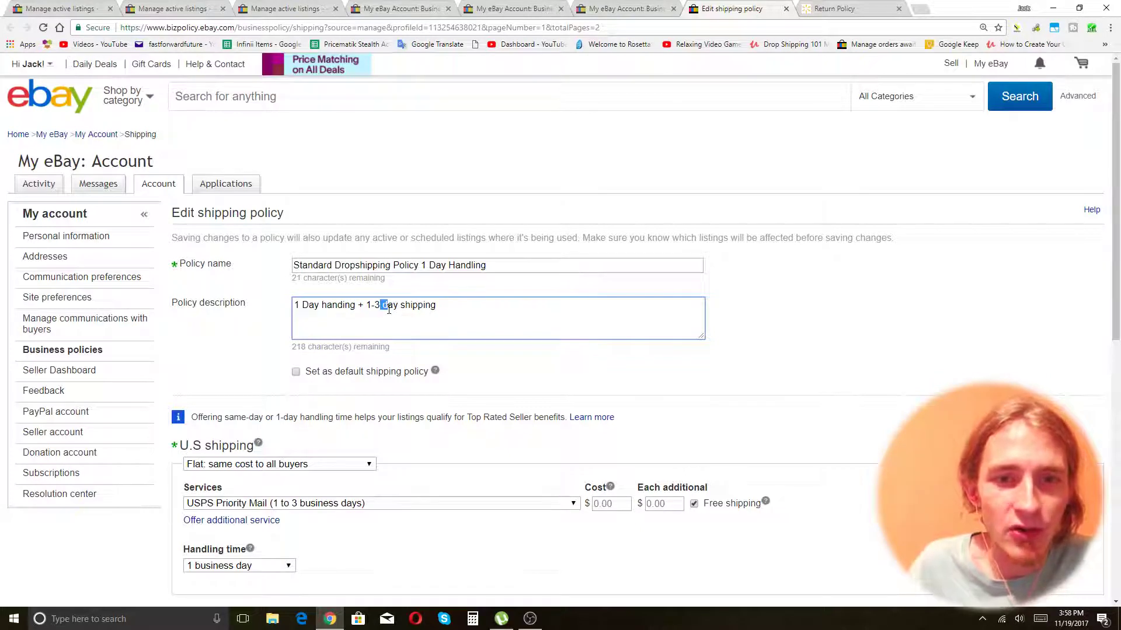
{"action": "left_click_drag", "start_coordinate": [366, 303], "coordinate": [442, 306]}
{"action": "left_click", "coordinate": [316, 310]}
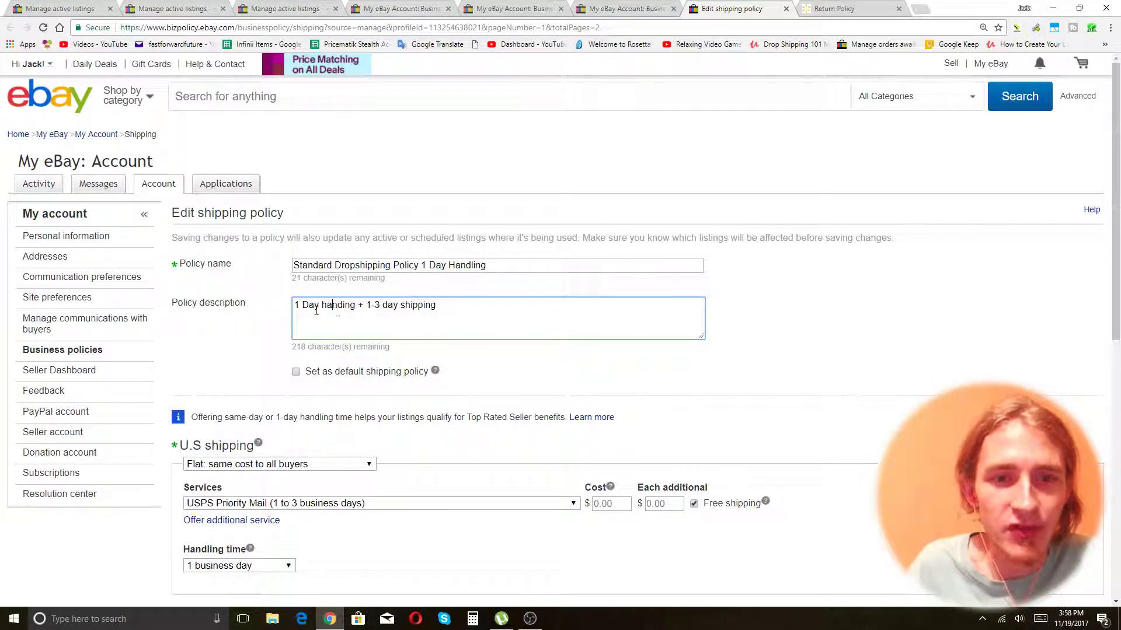
{"action": "left_click_drag", "start_coordinate": [366, 305], "coordinate": [439, 306]}
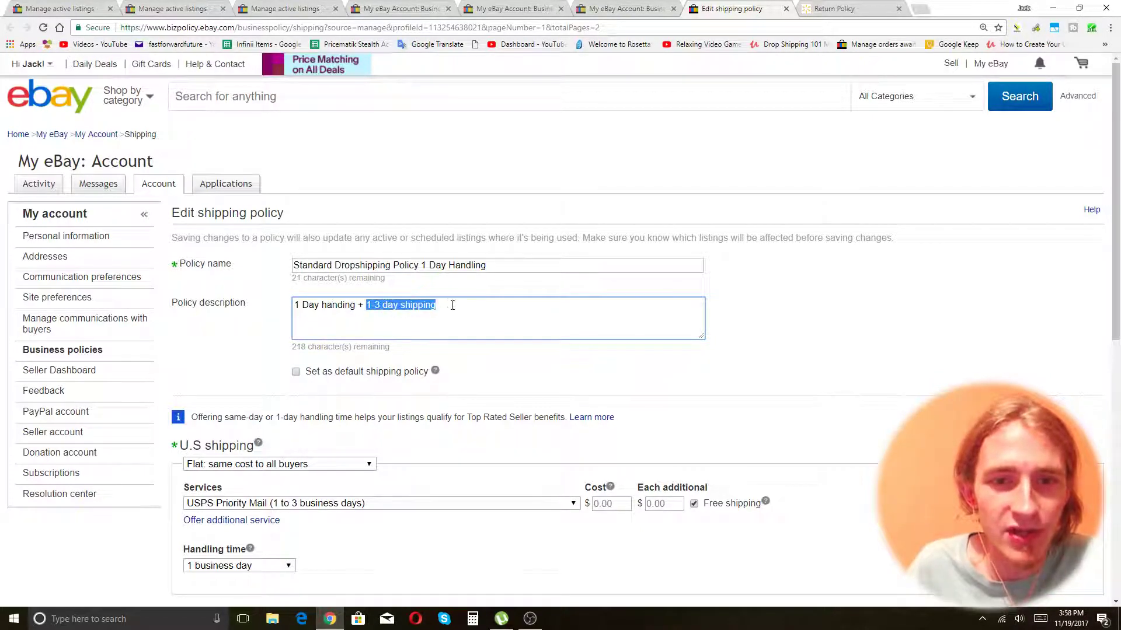
{"action": "left_click", "coordinate": [455, 306]}
{"action": "double_click", "coordinate": [370, 305]}
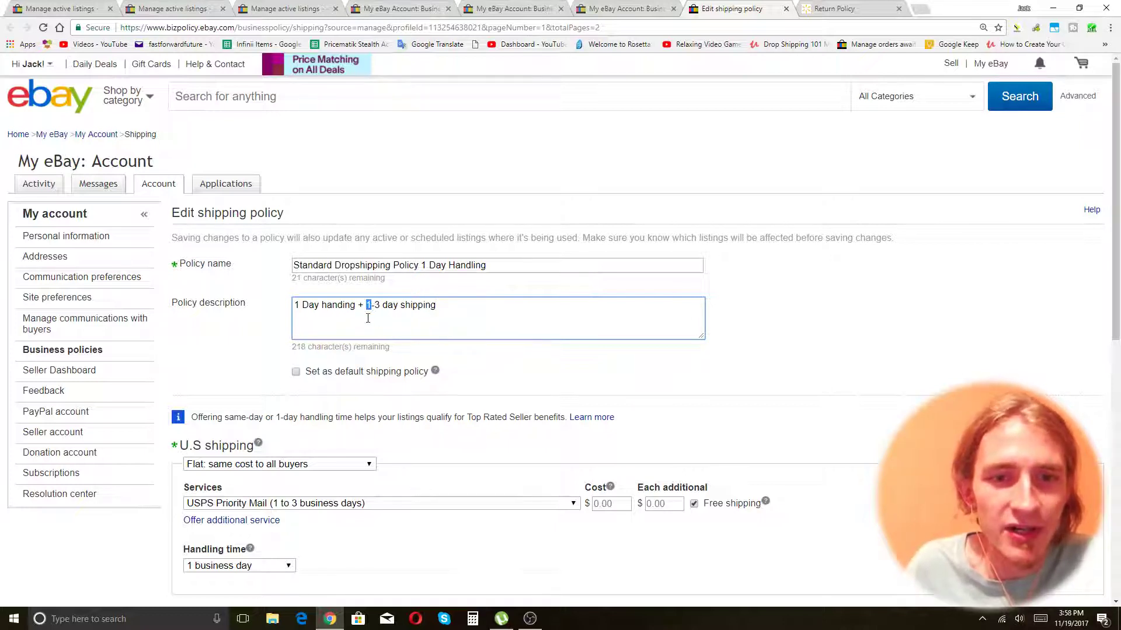
{"action": "double_click", "coordinate": [297, 305]}
{"action": "double_click", "coordinate": [377, 305]}
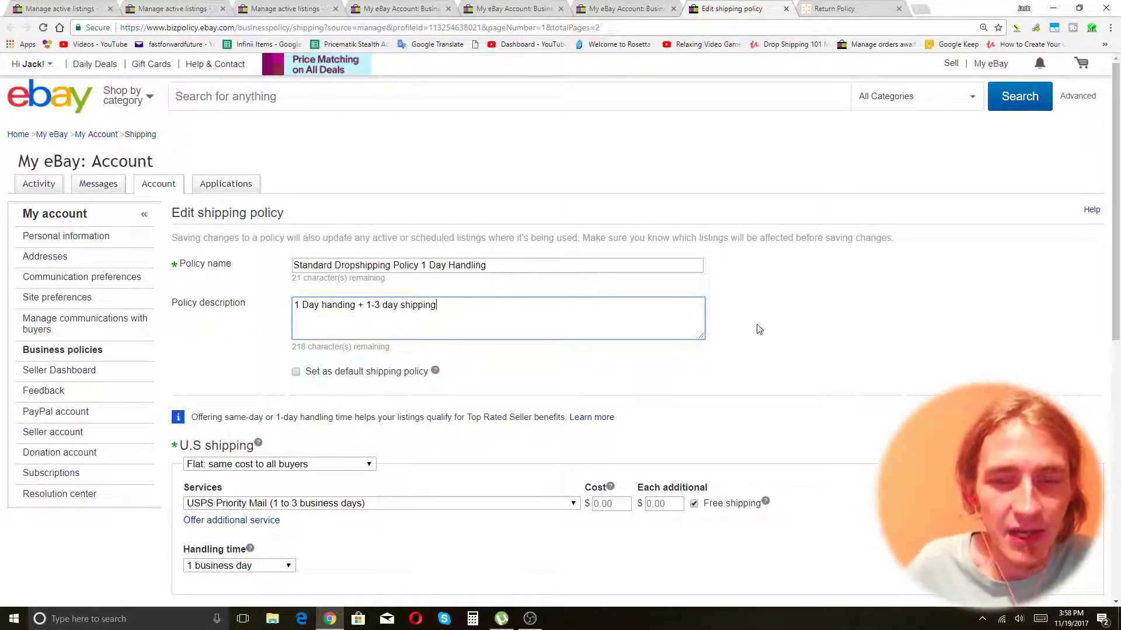
{"action": "left_click", "coordinate": [903, 336]}
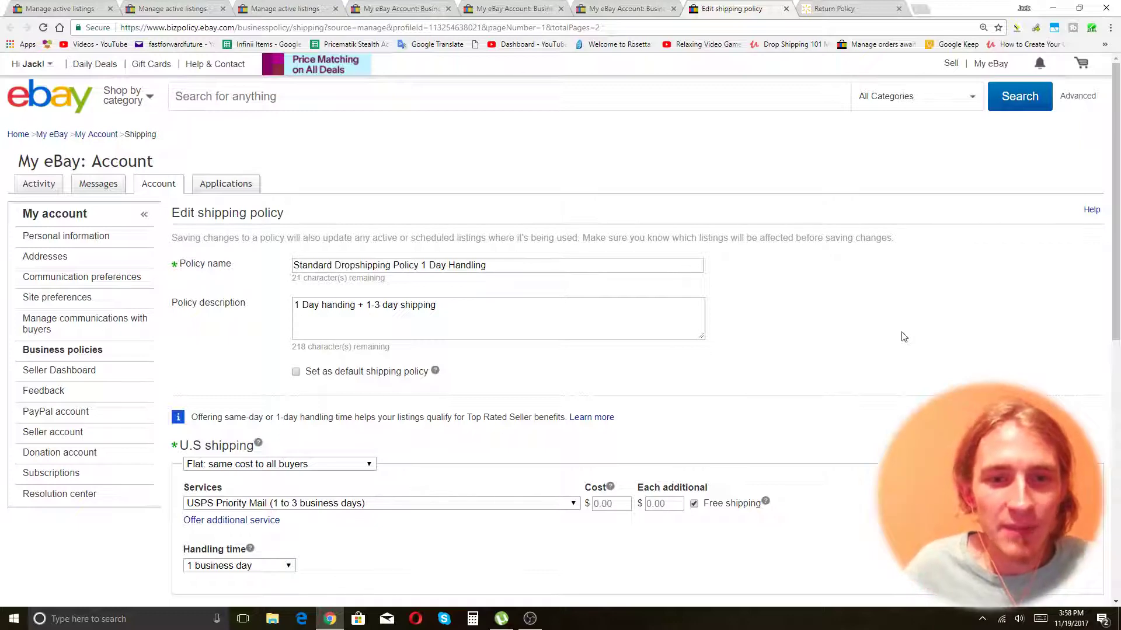
Step: Look through the handling time options available for U.S. shipping without changing the selection
{"action": "scroll", "coordinate": [903, 337], "scroll_direction": "down", "scroll_amount": 1}
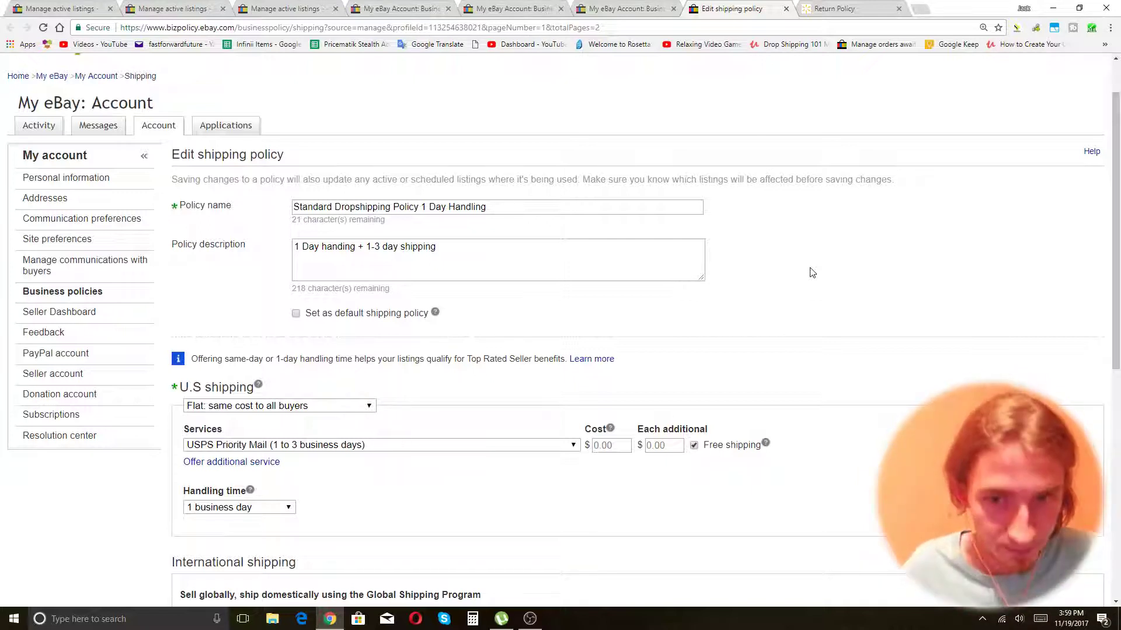
{"action": "scroll", "coordinate": [741, 178], "scroll_direction": "down", "scroll_amount": 2}
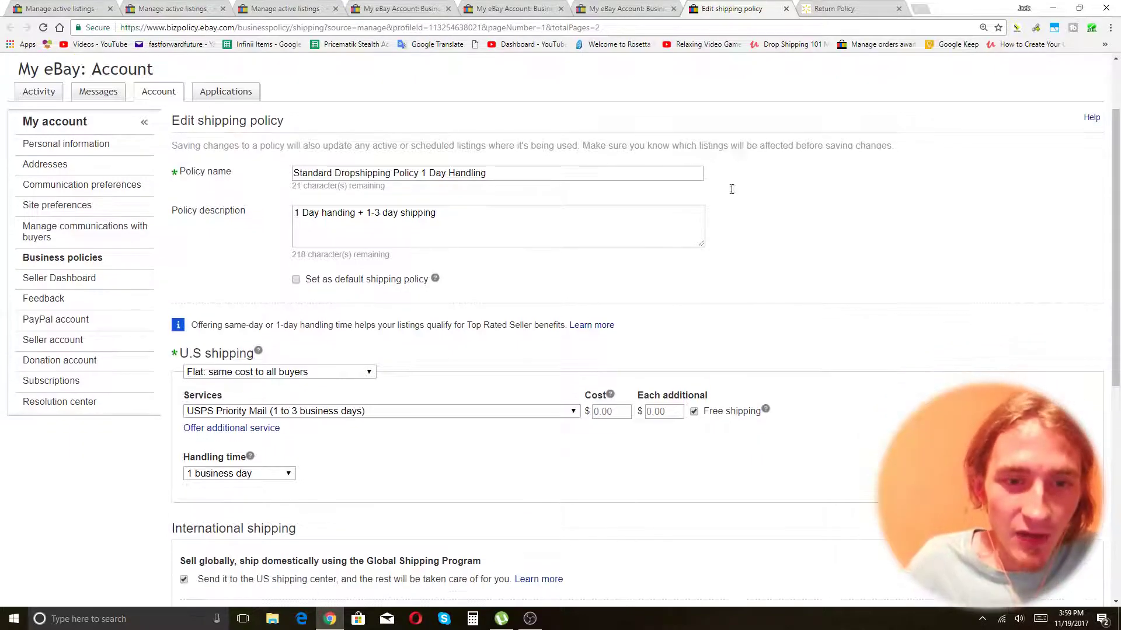
{"action": "left_click", "coordinate": [253, 393]}
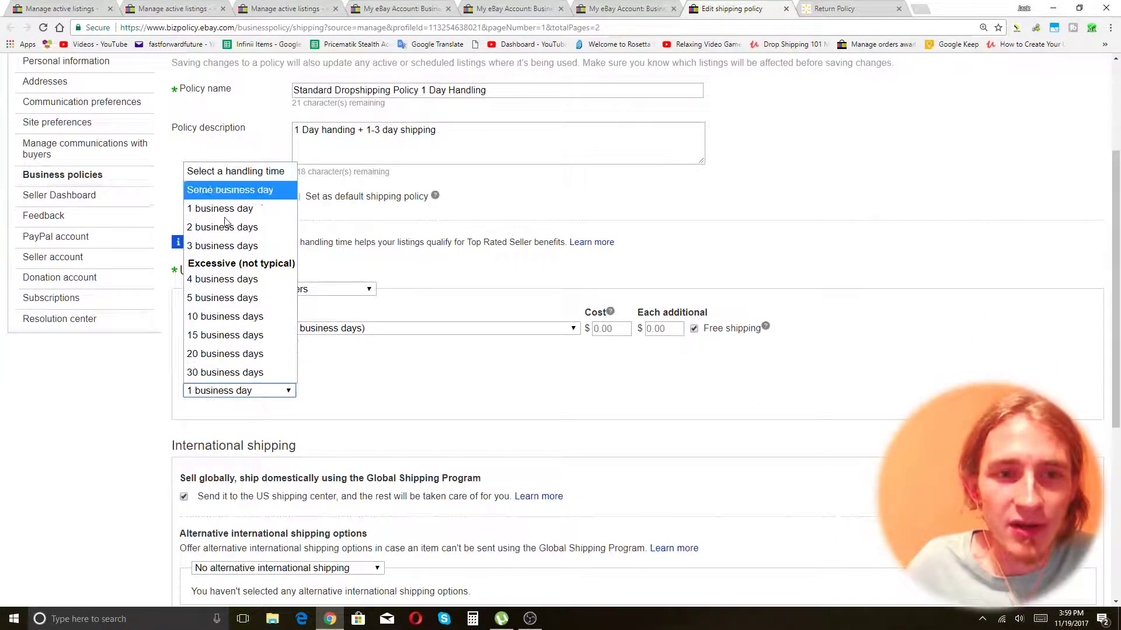
{"action": "left_click", "coordinate": [774, 230]}
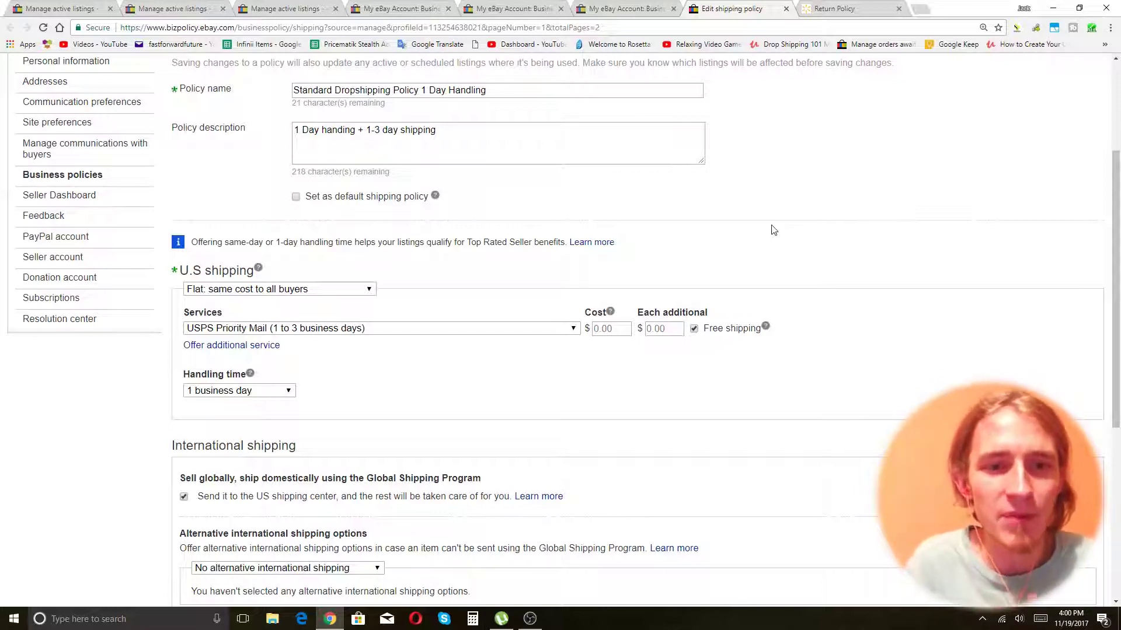
Step: Reread the policy description, checking how handling and shipping days combine into the delivery time
{"action": "left_click", "coordinate": [345, 140]}
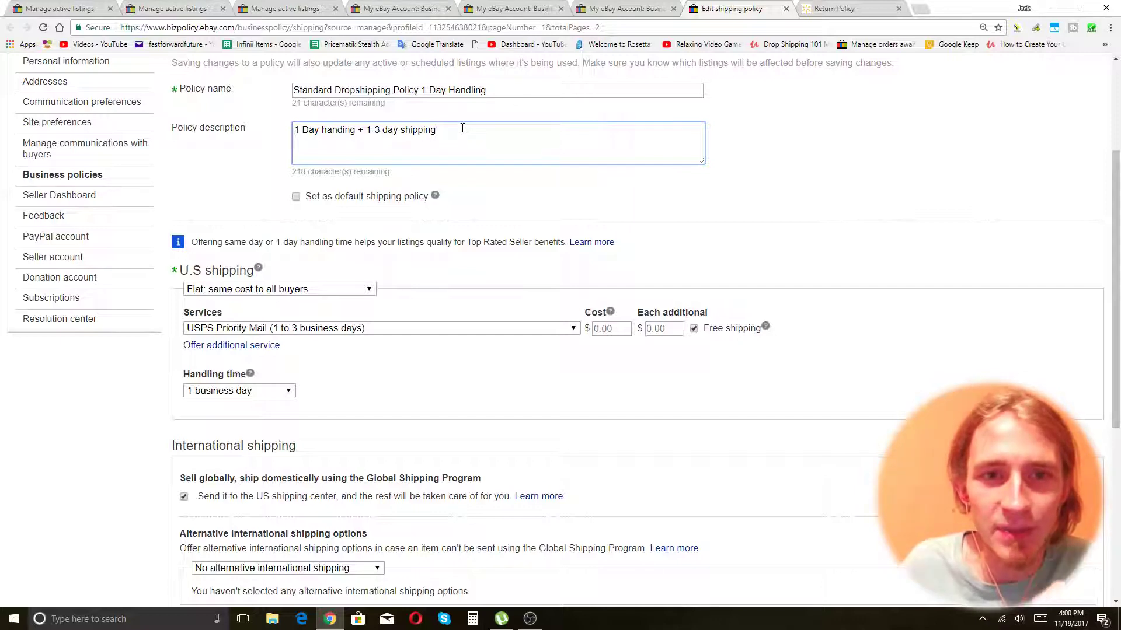
{"action": "left_click_drag", "start_coordinate": [461, 128], "coordinate": [180, 133]}
{"action": "left_click", "coordinate": [345, 150]}
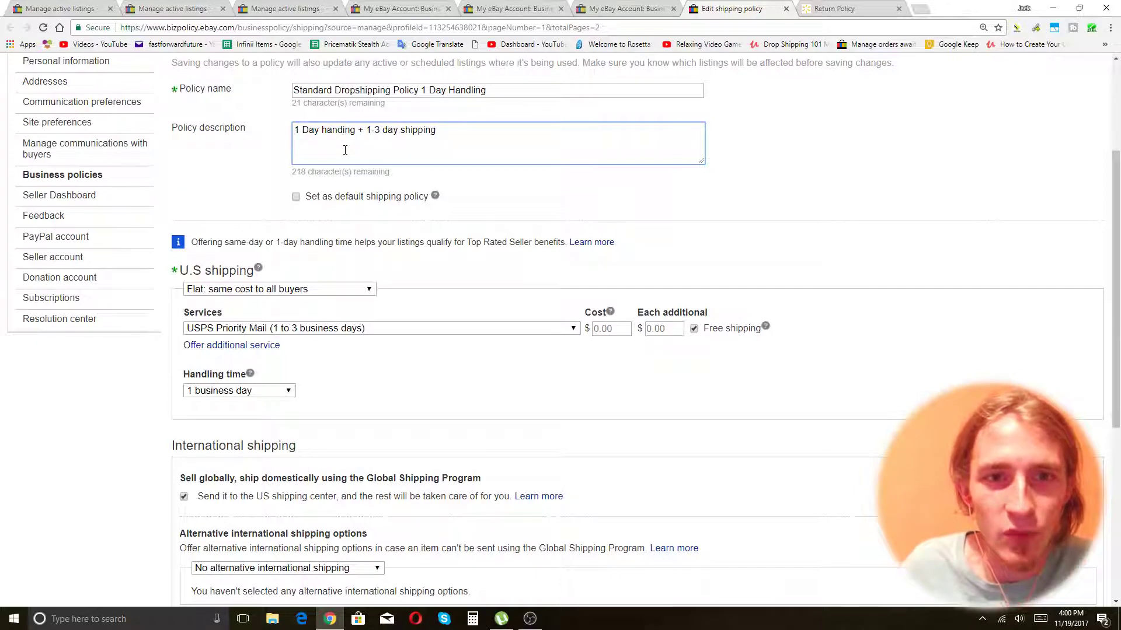
{"action": "double_click", "coordinate": [409, 128]}
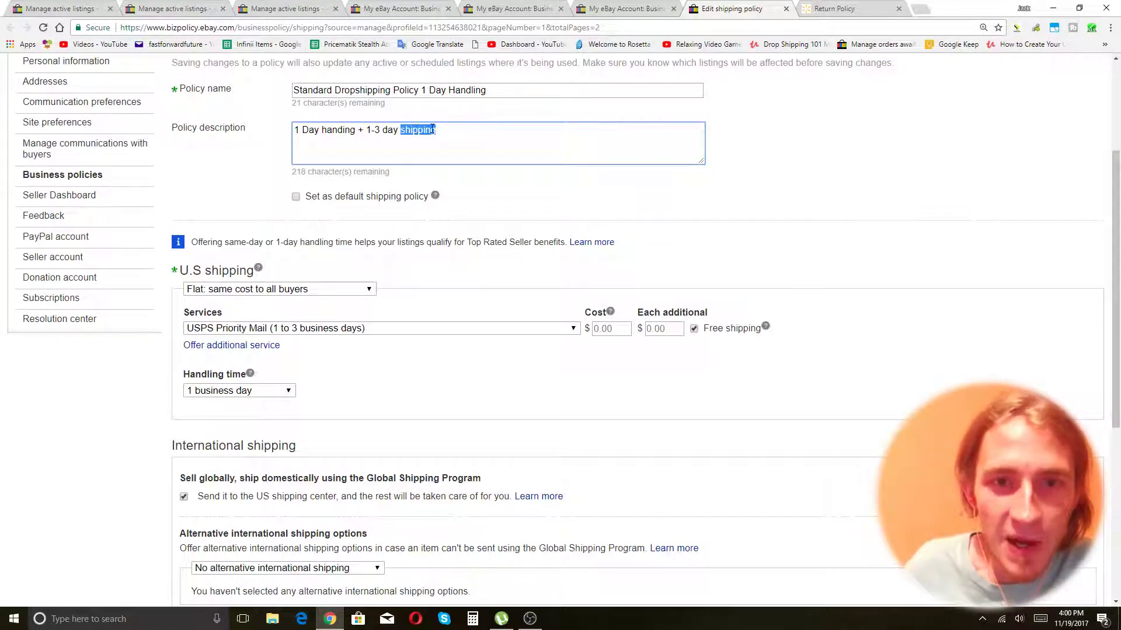
{"action": "left_click", "coordinate": [464, 133]}
Step: Set the handling time to 2 business days and change the handling figure in the policy description to 2 Day
{"action": "left_click", "coordinate": [263, 390]}
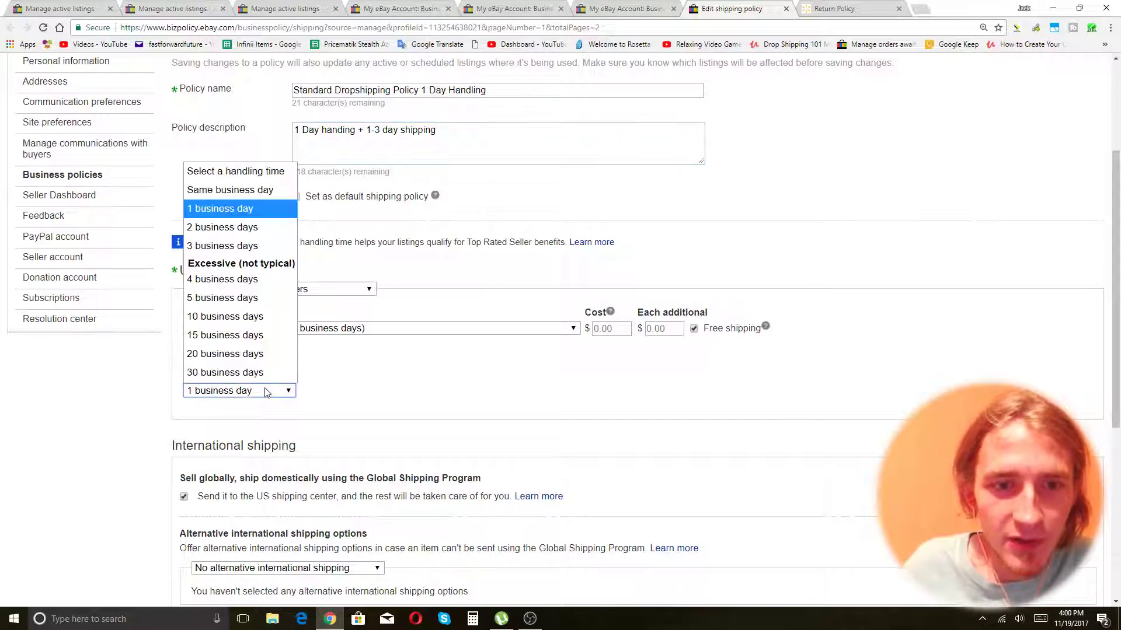
{"action": "left_click", "coordinate": [225, 227]}
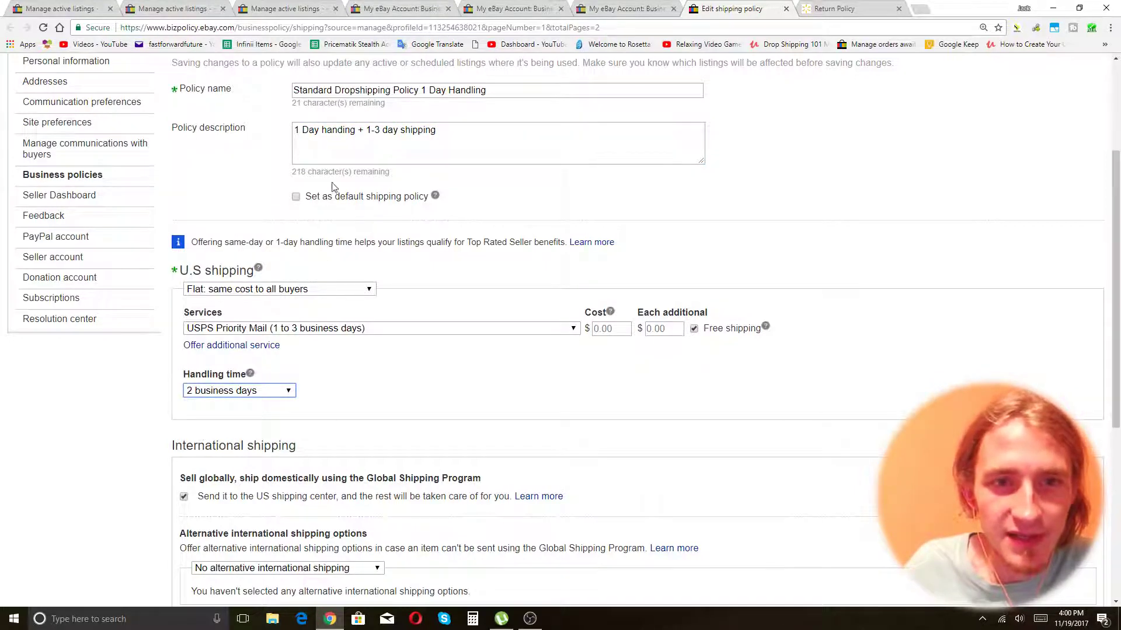
{"action": "left_click", "coordinate": [299, 130]}
{"action": "key", "text": "BackSpace"}
{"action": "type", "text": "2"}
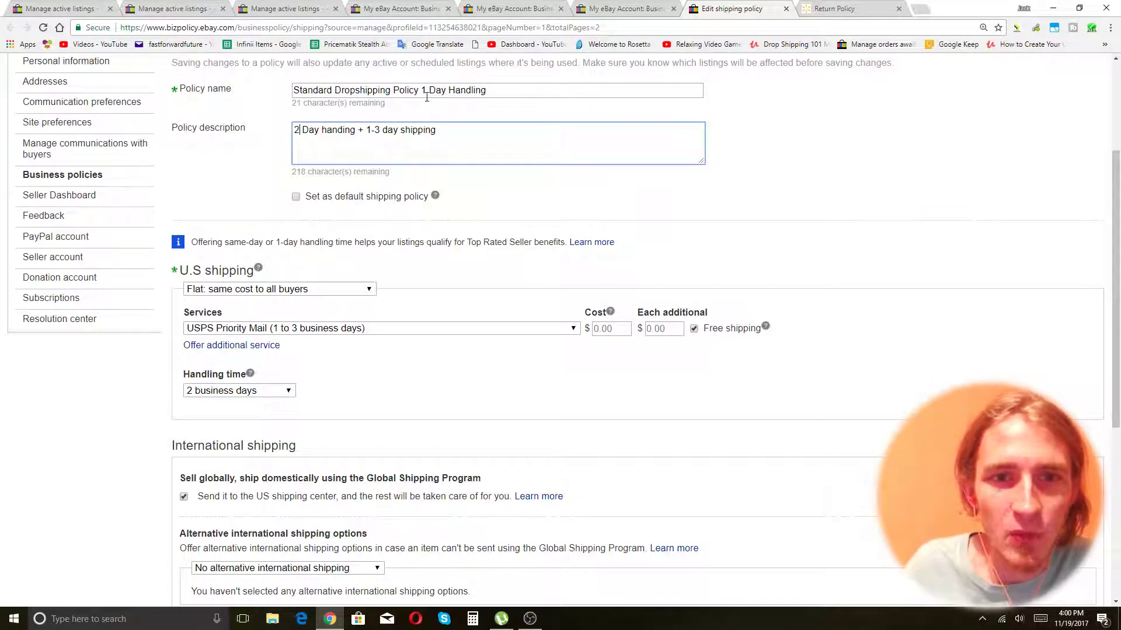
Step: Rename the shipping policy to "Standard Dropshipping Policy 2 Day Handling"
{"action": "left_click", "coordinate": [427, 90]}
{"action": "key", "text": "shift+Left"}
{"action": "type", "text": "2"}
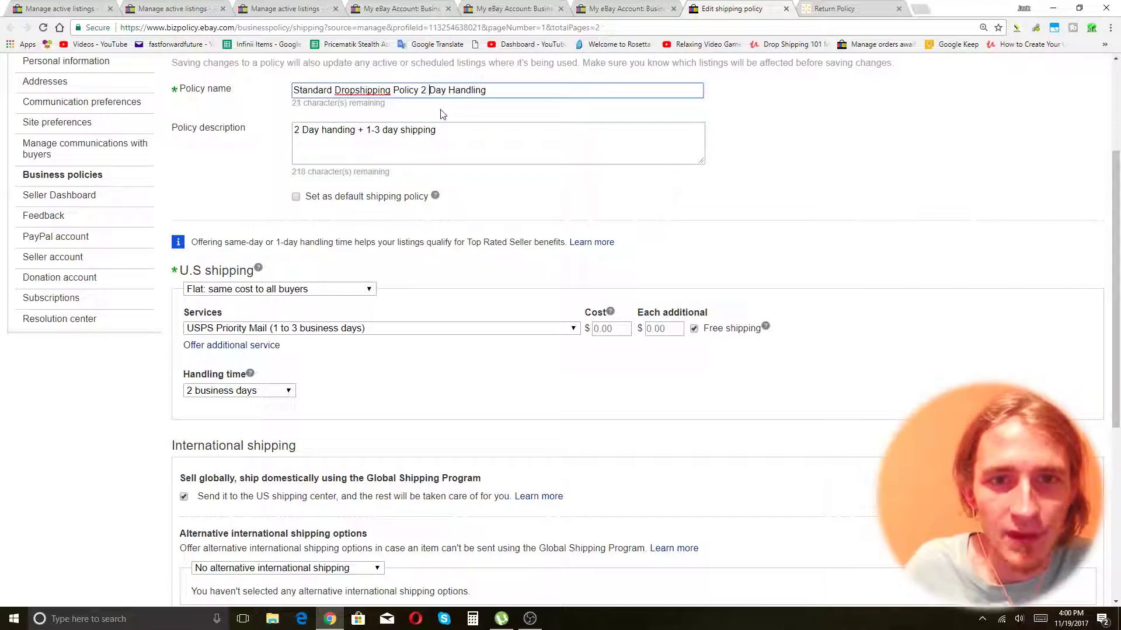
{"action": "left_click", "coordinate": [857, 182]}
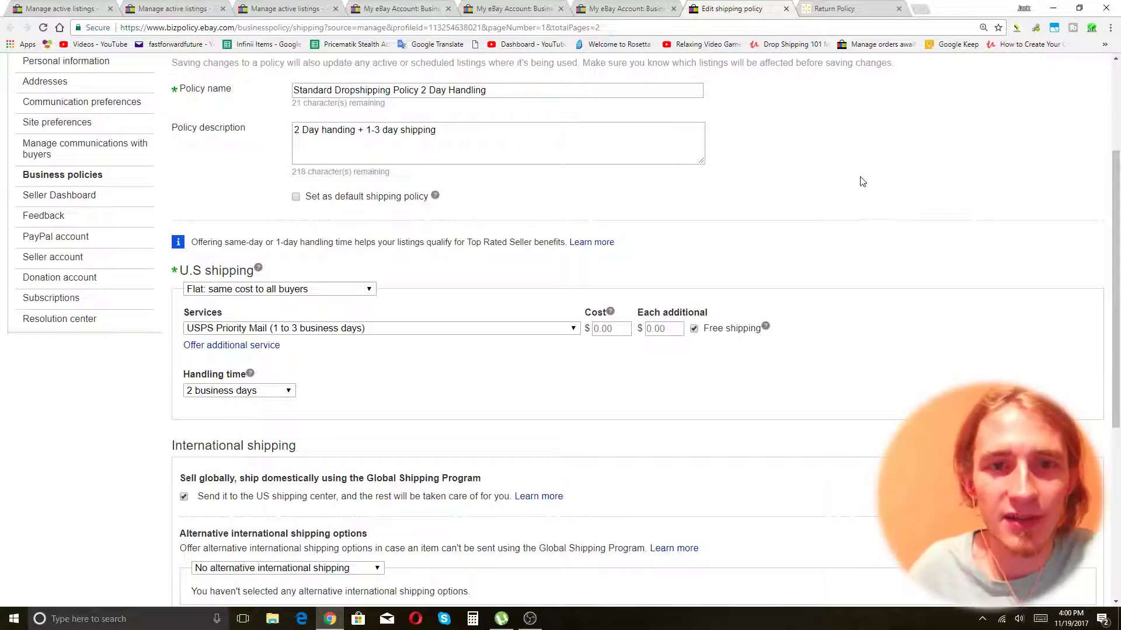
{"action": "left_click", "coordinate": [492, 153]}
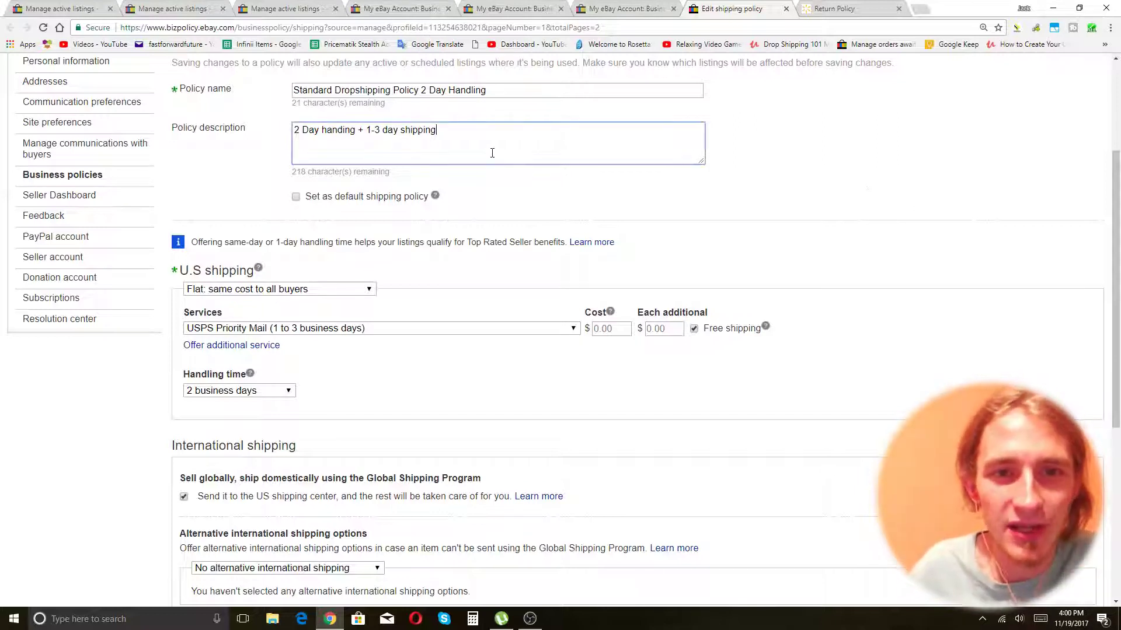
{"action": "left_click", "coordinate": [918, 195]}
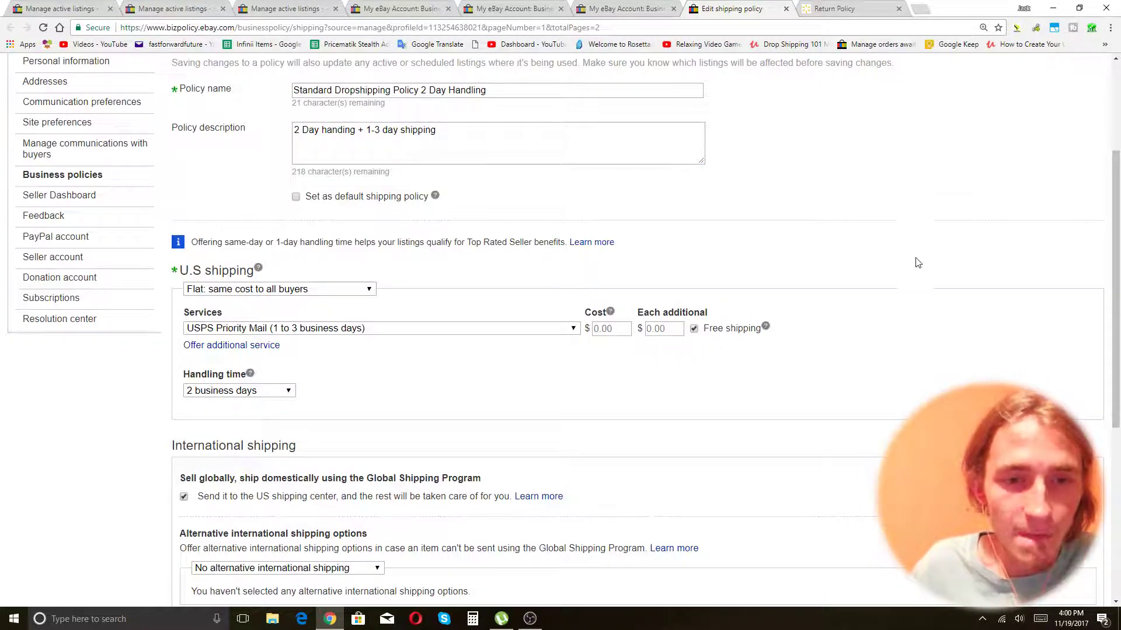
Step: Look through the economy, standard and expedited services available for U.S. shipping, keeping USPS Priority Mail
{"action": "scroll", "coordinate": [482, 325], "scroll_direction": "up", "scroll_amount": 1}
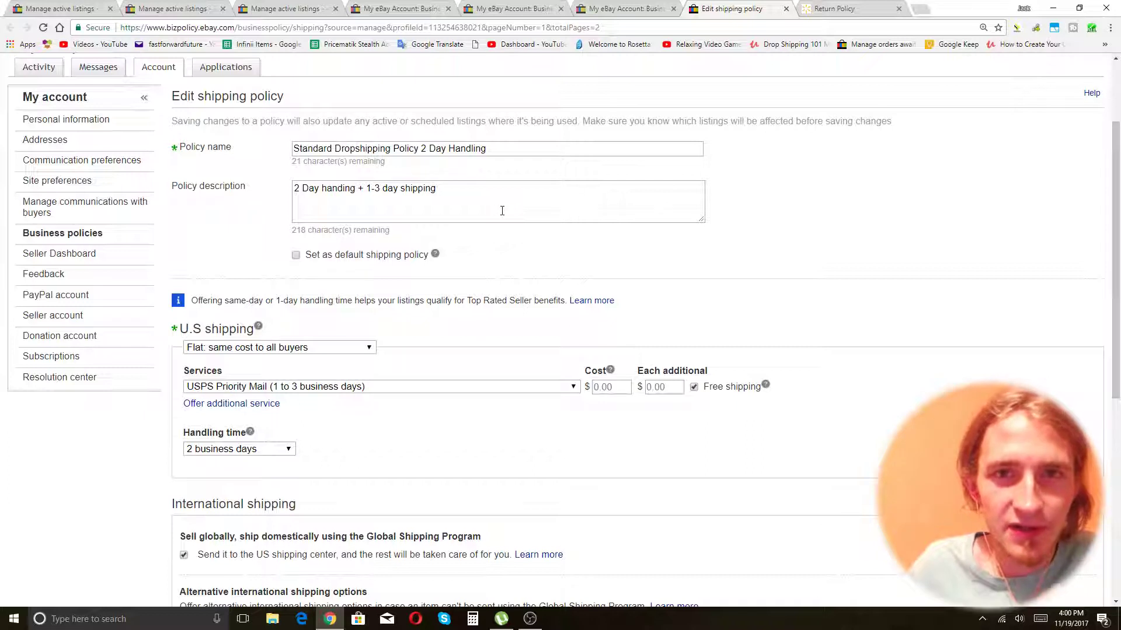
{"action": "left_click", "coordinate": [558, 205]}
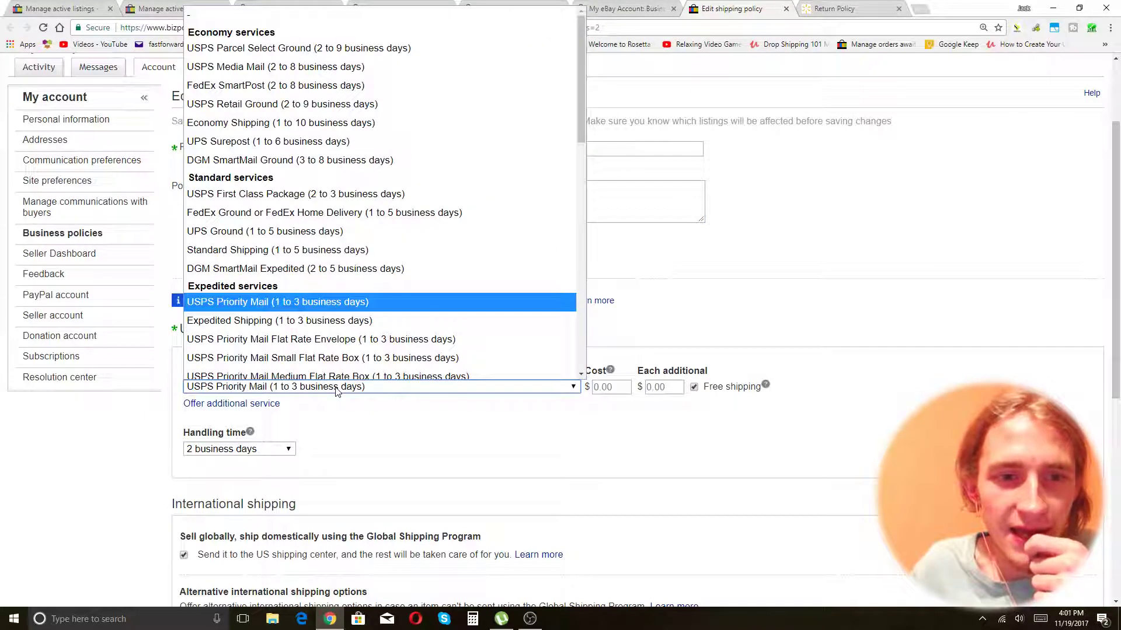
{"action": "left_click", "coordinate": [870, 285]}
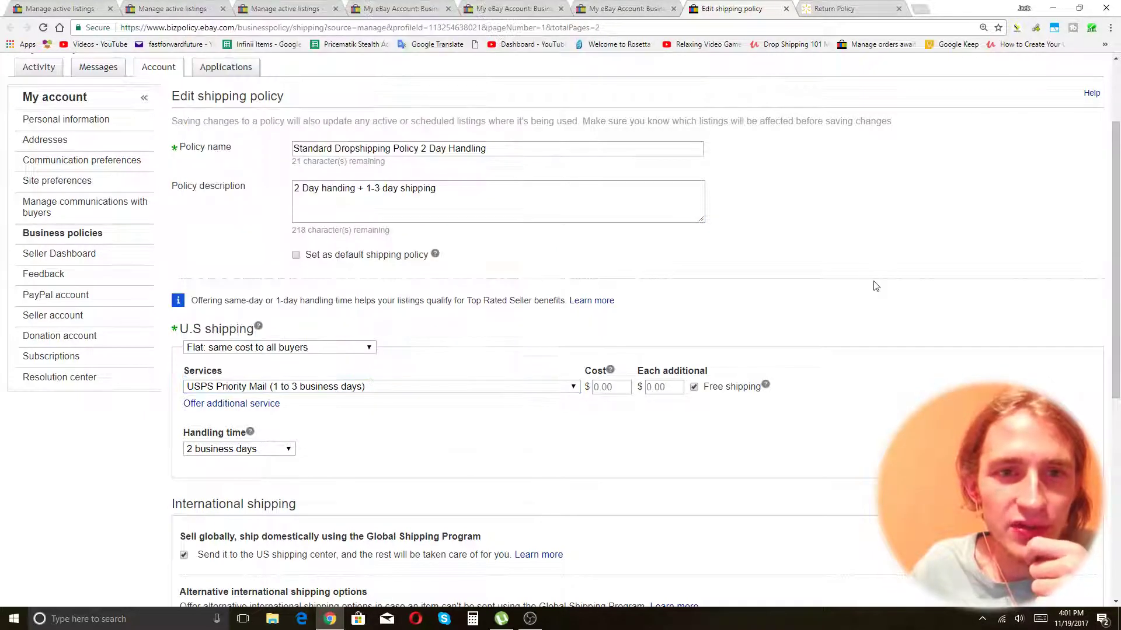
Step: Review the free shipping setting, the international shipping options and the excluded shipping locations
{"action": "left_click", "coordinate": [524, 208]}
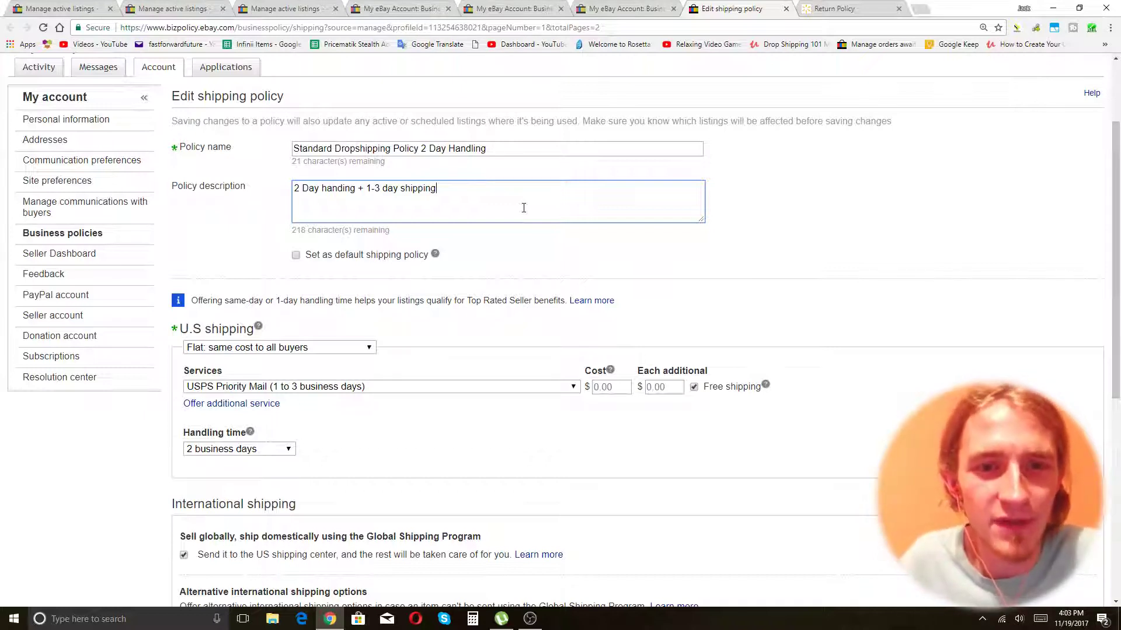
{"action": "left_click", "coordinate": [815, 209]}
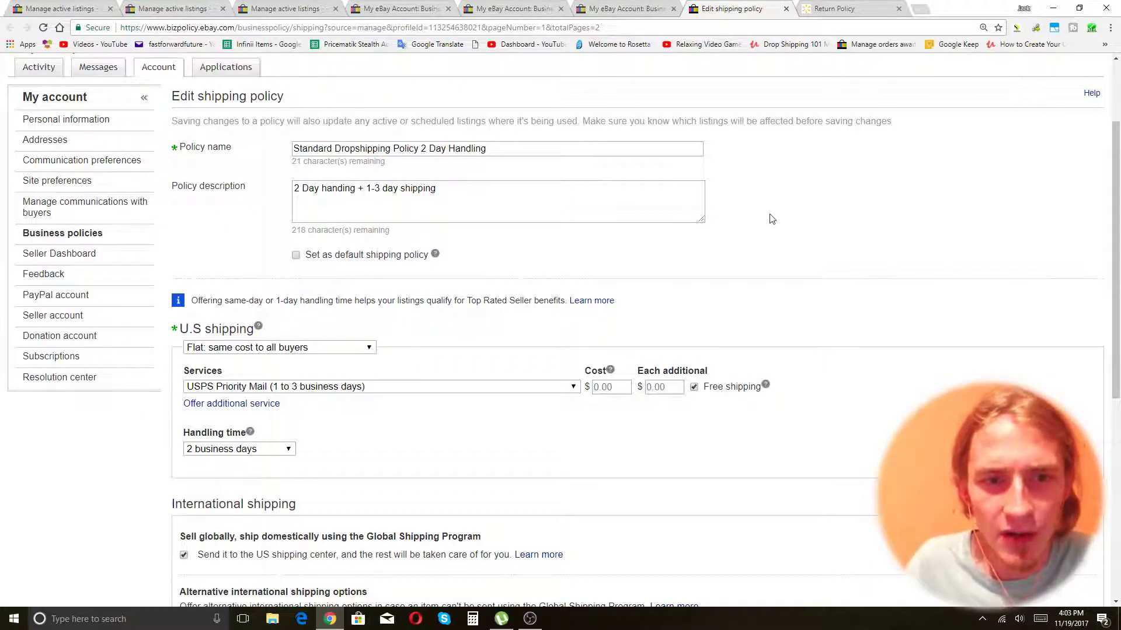
{"action": "scroll", "coordinate": [280, 356], "scroll_direction": "down", "scroll_amount": 1}
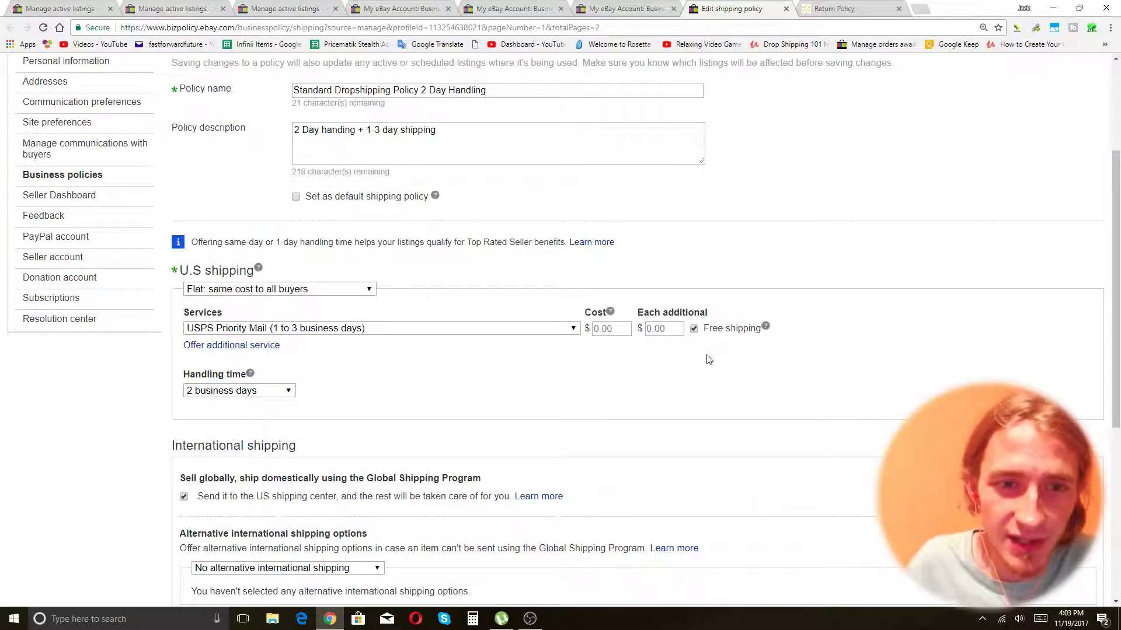
{"action": "scroll", "coordinate": [706, 357], "scroll_direction": "down", "scroll_amount": 4}
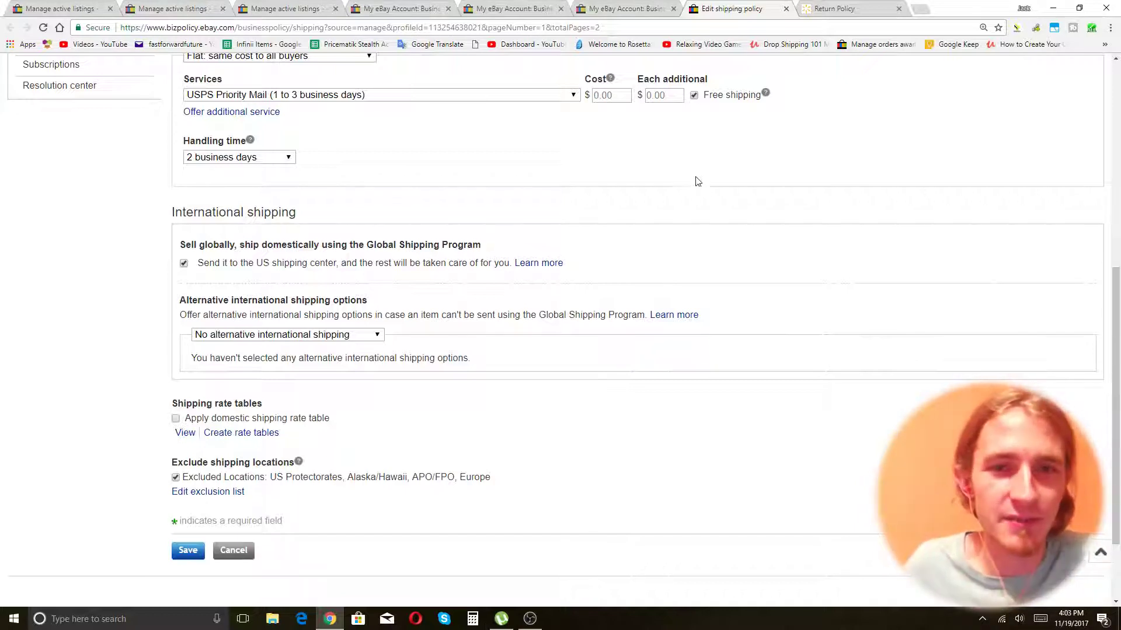
Step: Review the Global Shipping Program setting and the alternative international shipping choices, keeping "No alternative international shipping"
{"action": "scroll", "coordinate": [696, 179], "scroll_direction": "down", "scroll_amount": 1}
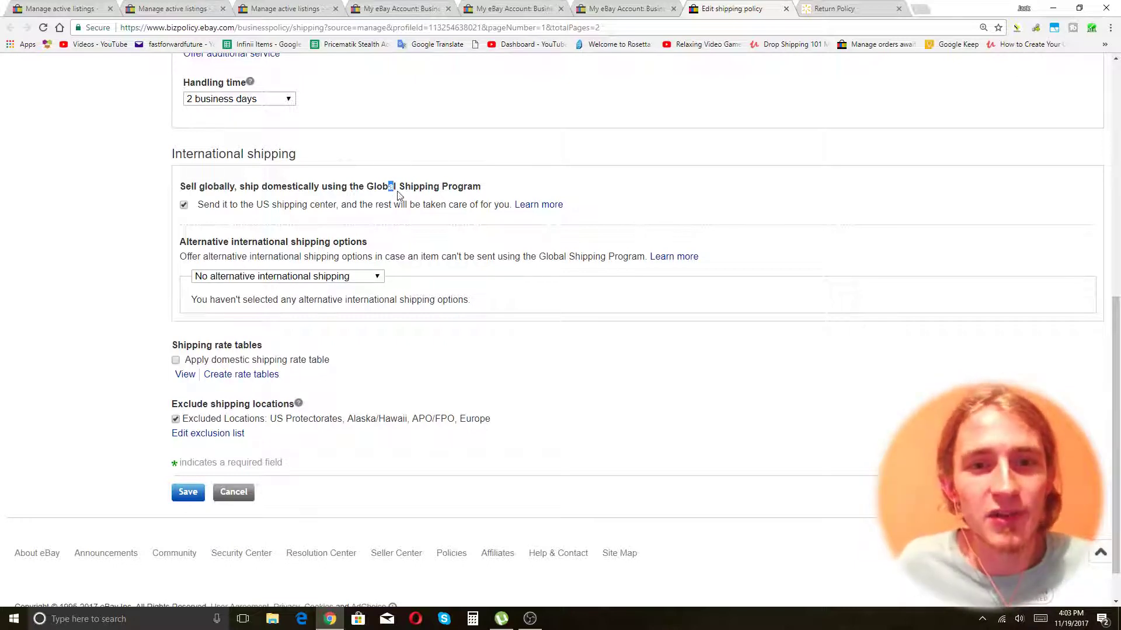
{"action": "double_click", "coordinate": [425, 186]}
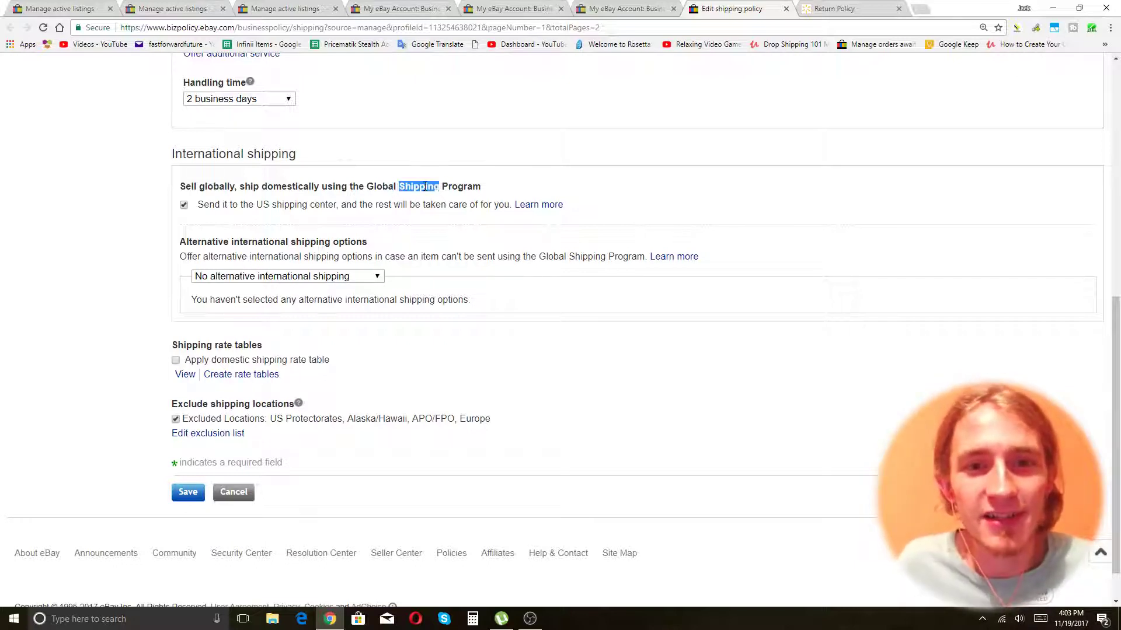
{"action": "double_click", "coordinate": [472, 187]}
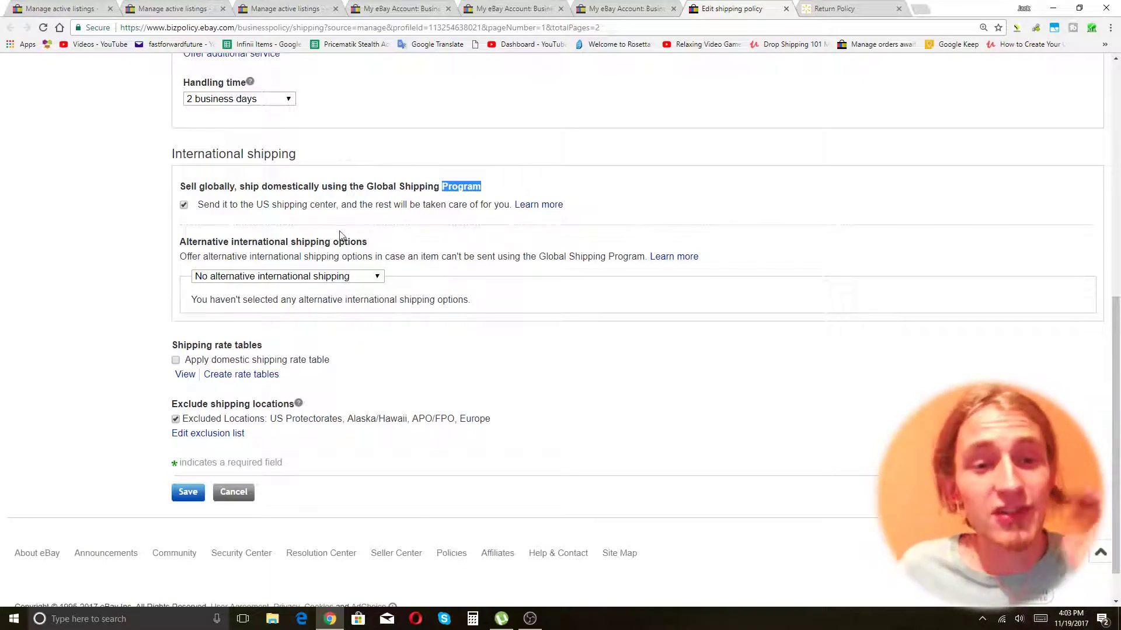
{"action": "left_click", "coordinate": [360, 278]}
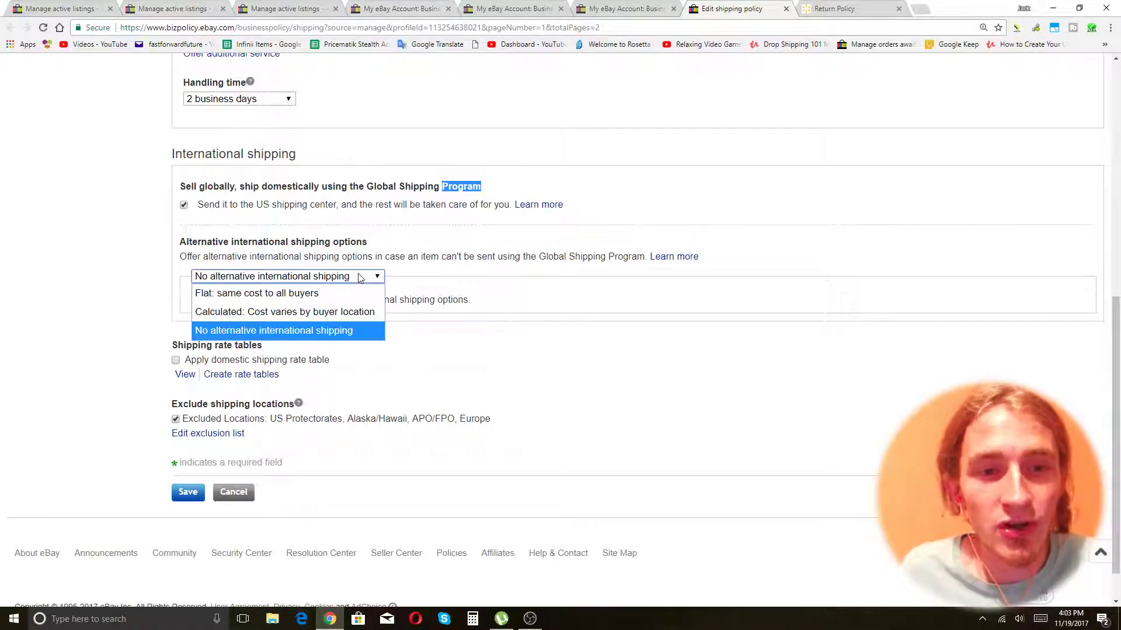
{"action": "left_click", "coordinate": [360, 278]}
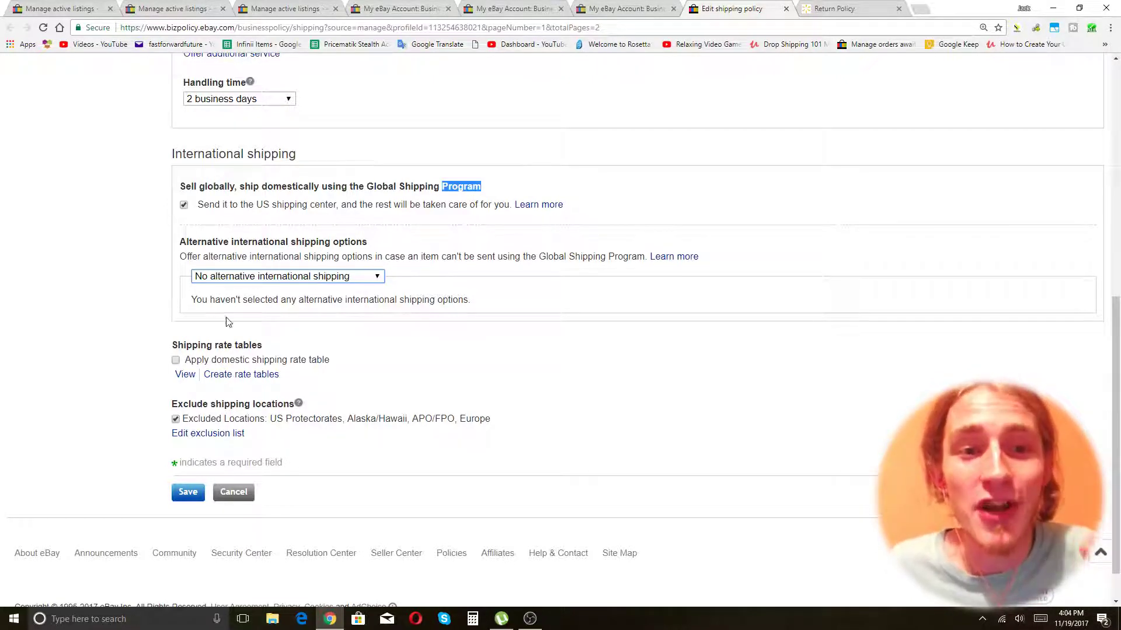
{"action": "left_click", "coordinate": [306, 276]}
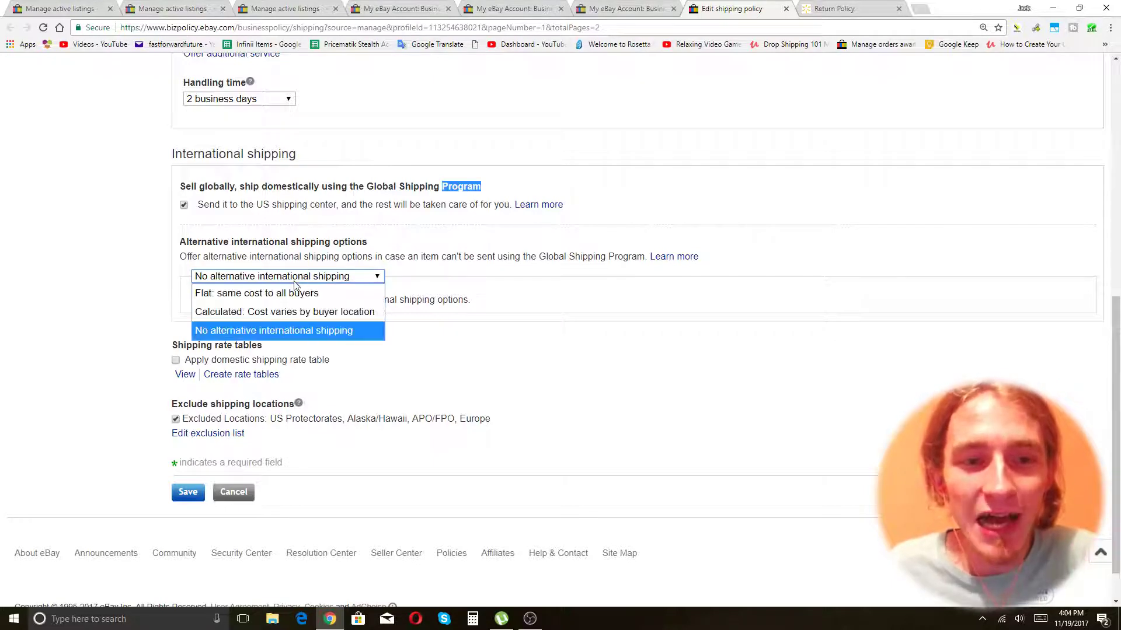
{"action": "left_click", "coordinate": [296, 335]}
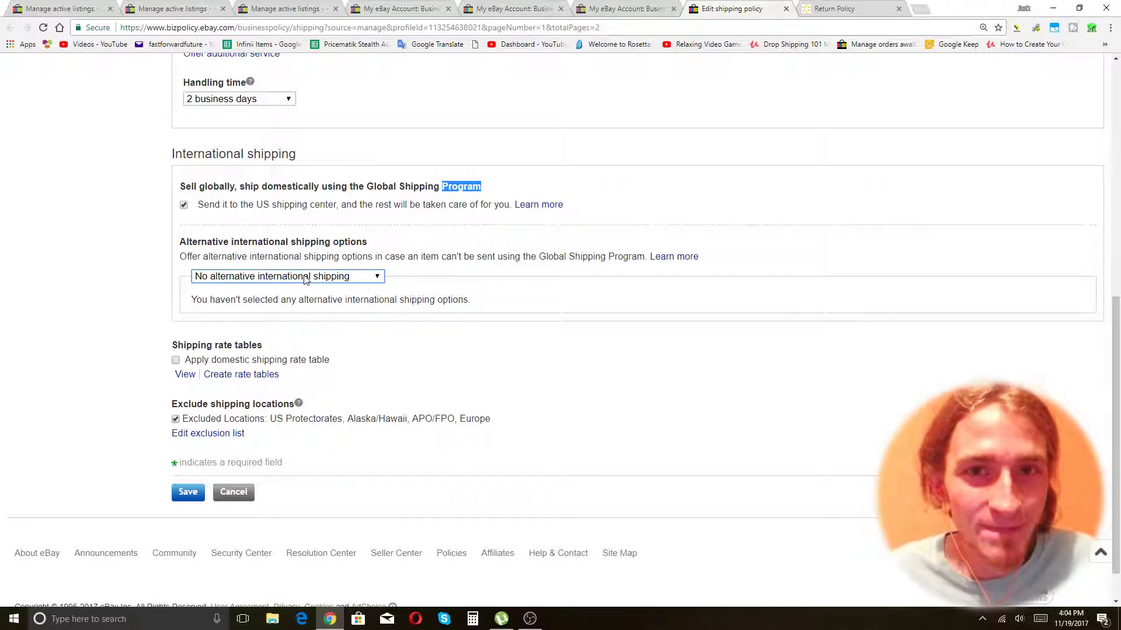
{"action": "left_click", "coordinate": [469, 255]}
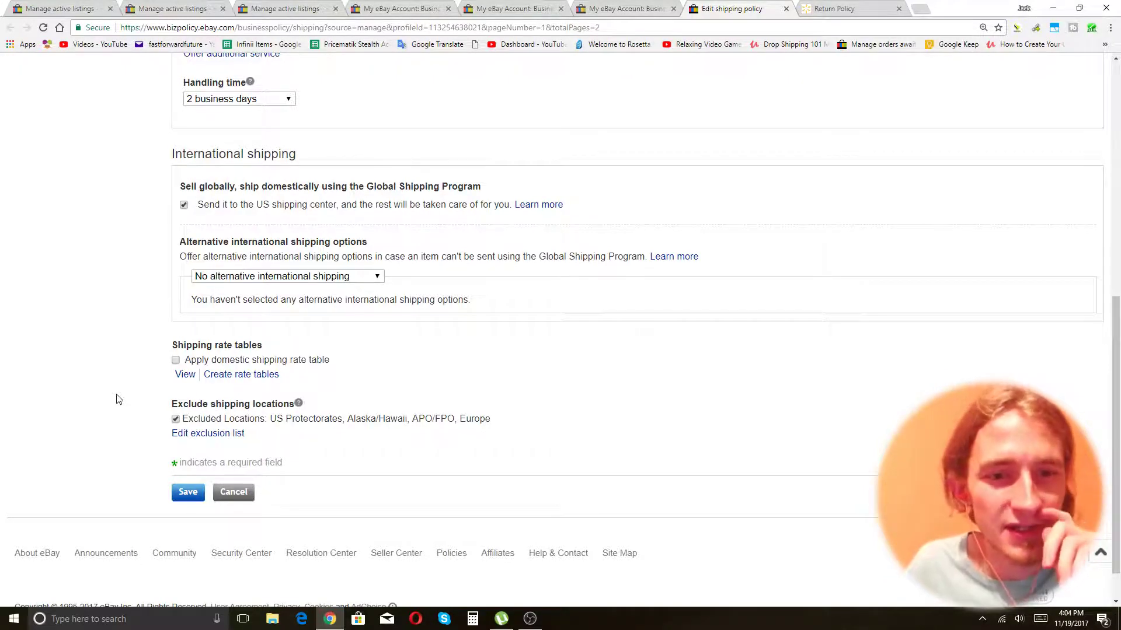
Step: Try removing Europe from the excluded shipping locations, then close the exclusion list without applying the change
{"action": "left_click", "coordinate": [216, 435]}
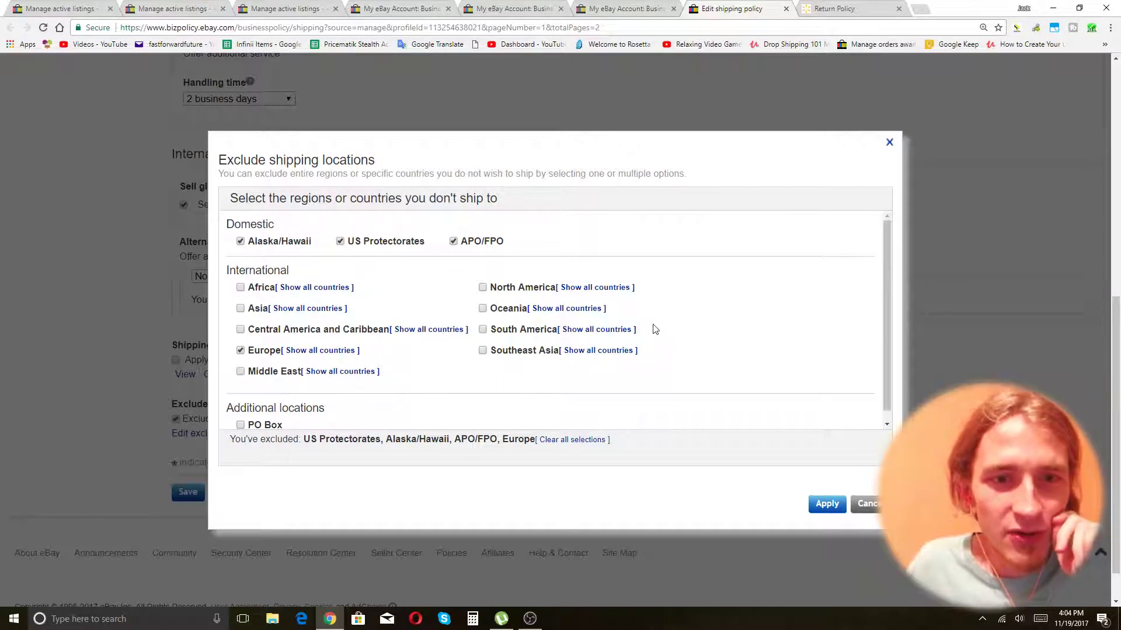
{"action": "left_click", "coordinate": [240, 351]}
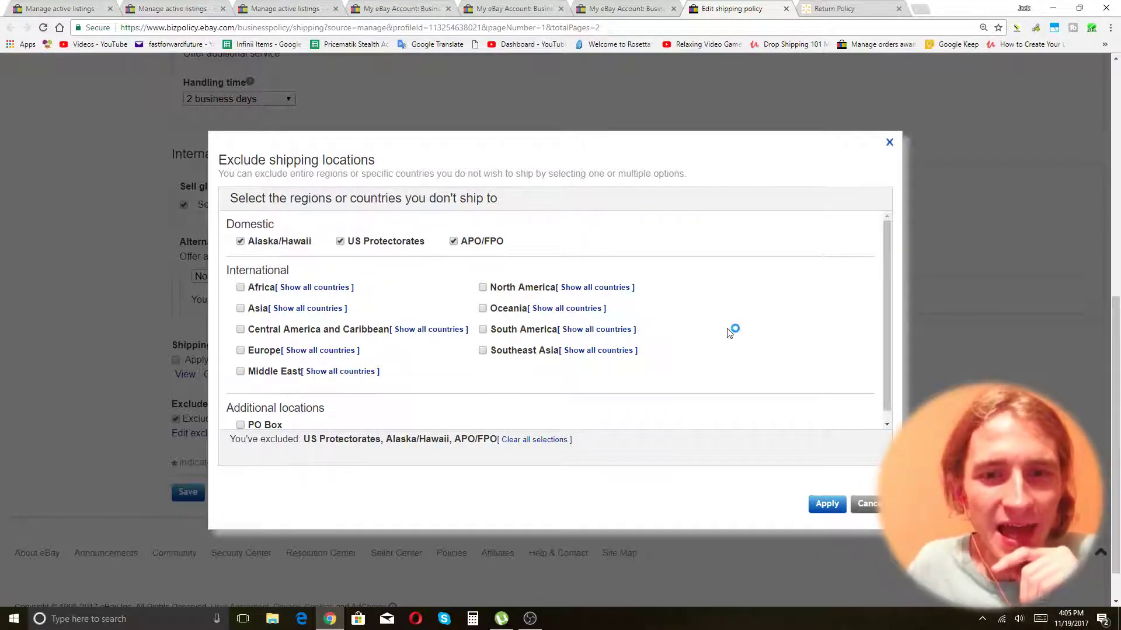
{"action": "left_click_drag", "start_coordinate": [888, 246], "coordinate": [887, 287]}
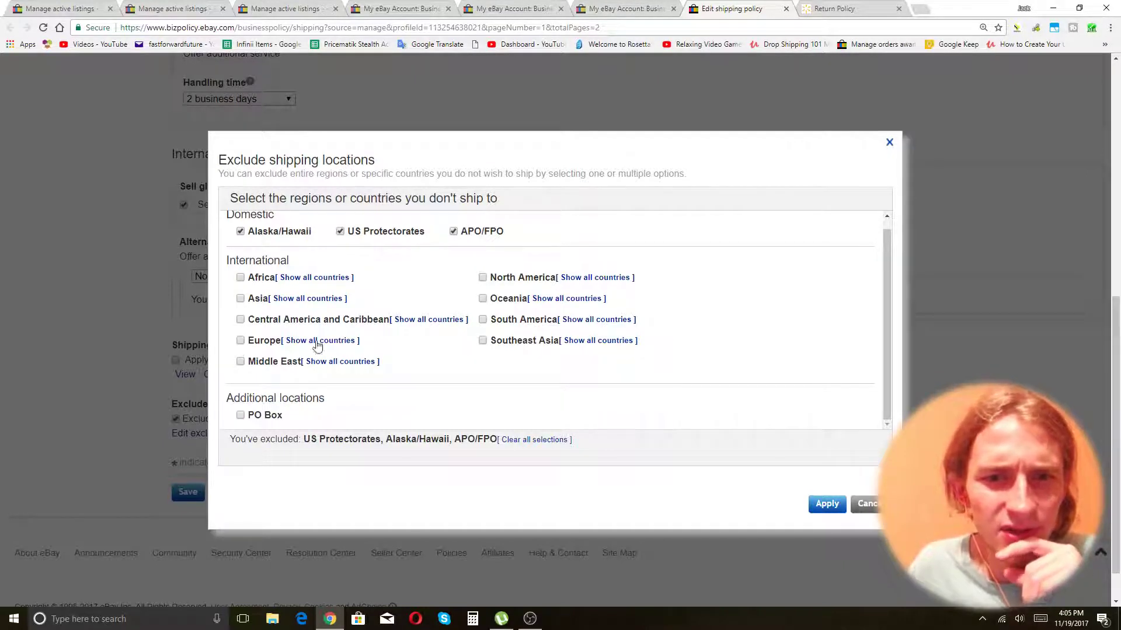
{"action": "left_click", "coordinate": [889, 143]}
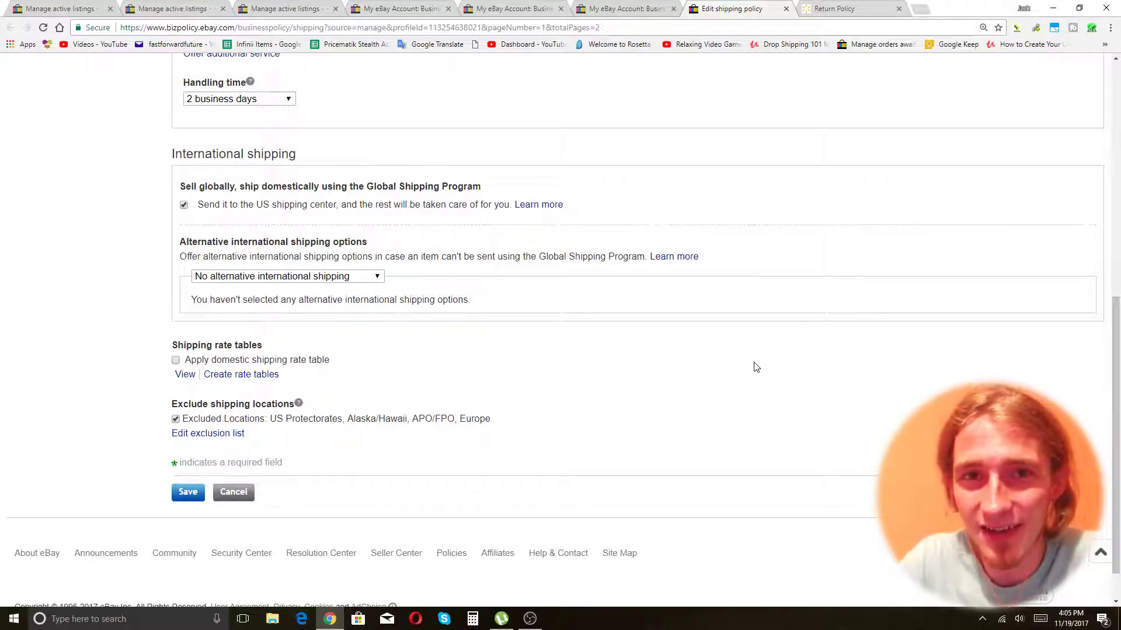
{"action": "left_click", "coordinate": [528, 620]}
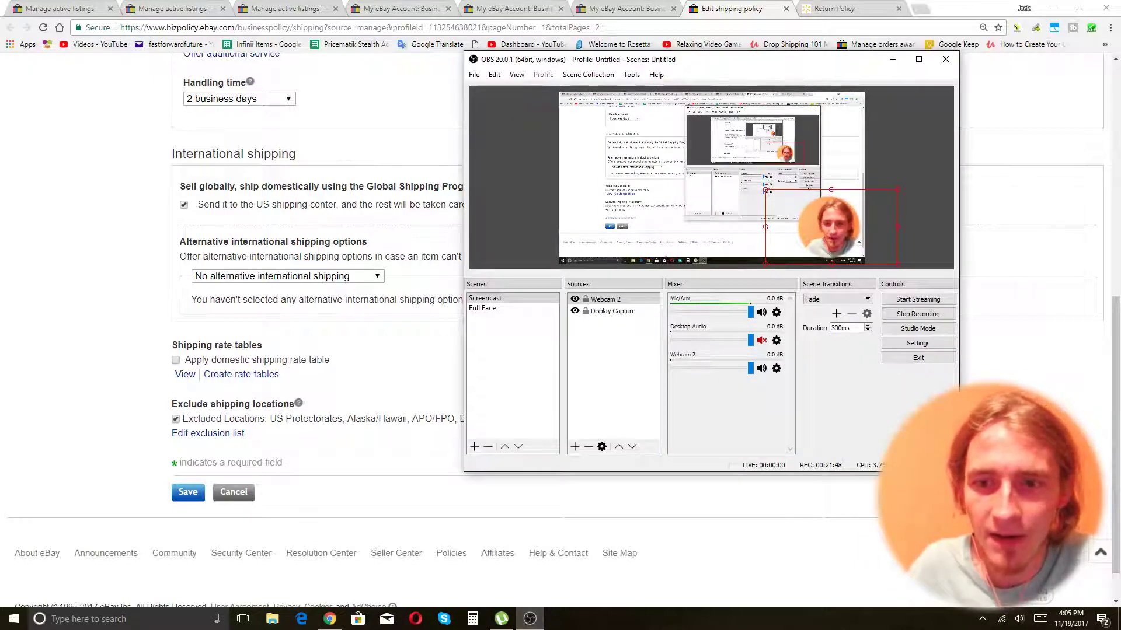
{"action": "left_click", "coordinate": [836, 476]}
{"action": "scroll", "coordinate": [857, 374], "scroll_direction": "up", "scroll_amount": 5}
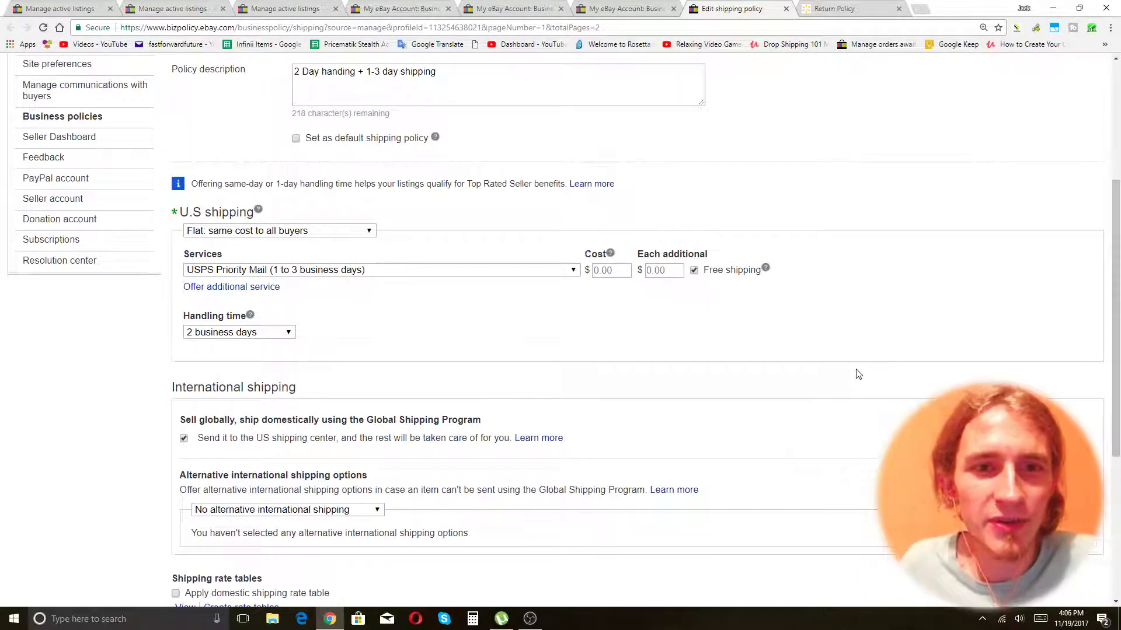
Step: Read through Walmart's Return Policy page, including the holiday terms and the list of department exceptions, and return to the active eBay listings
{"action": "left_click", "coordinate": [842, 6]}
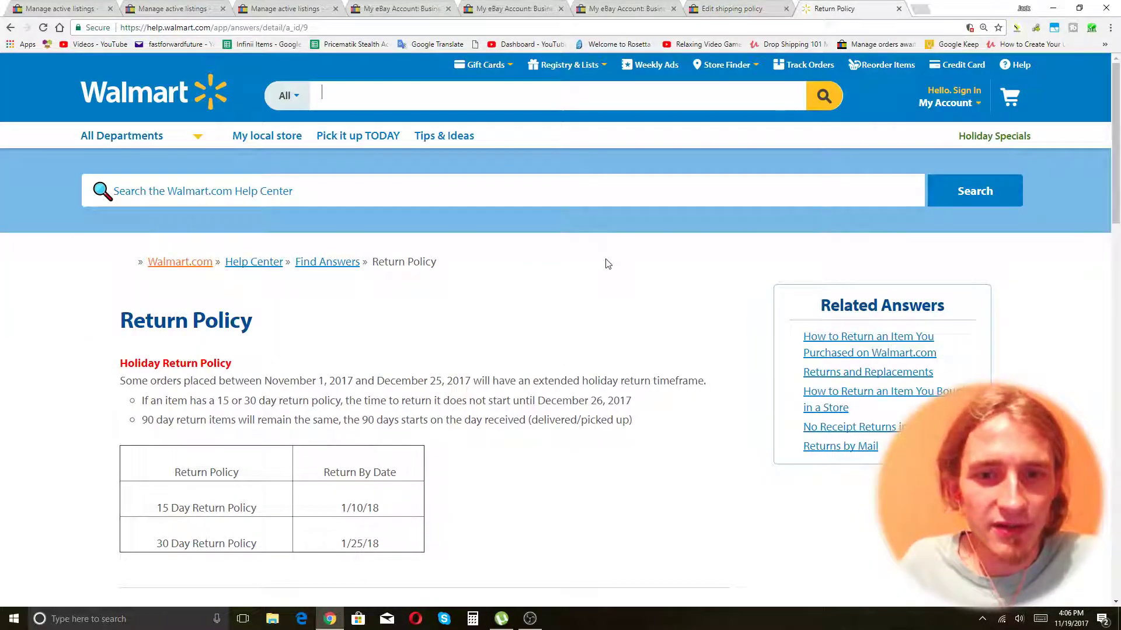
{"action": "scroll", "coordinate": [607, 263], "scroll_direction": "down", "scroll_amount": 1}
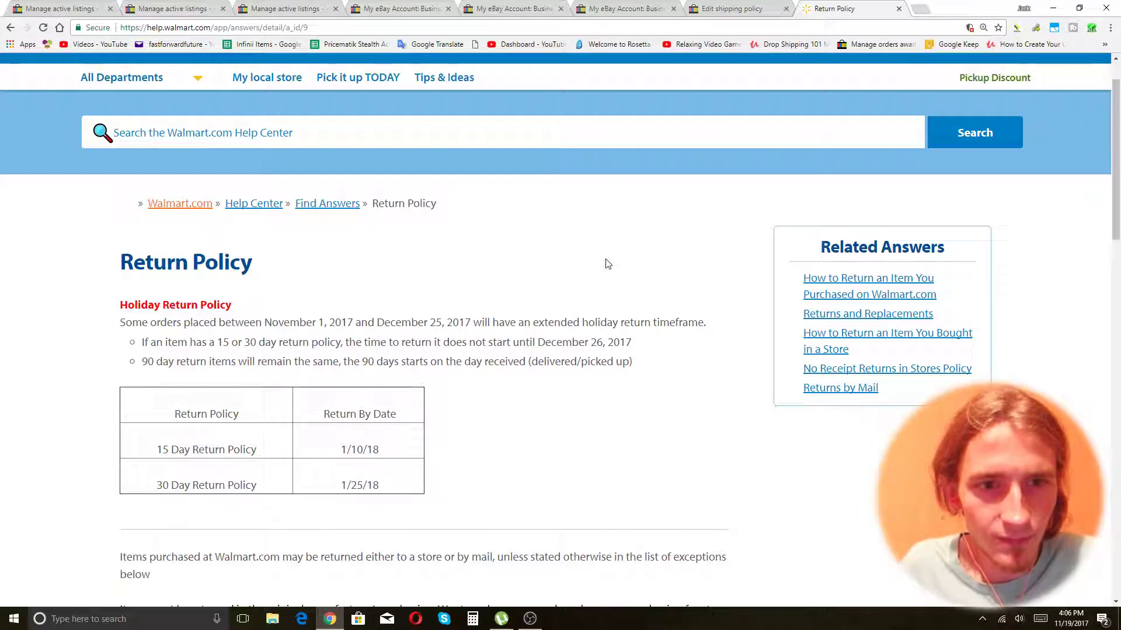
{"action": "scroll", "coordinate": [607, 264], "scroll_direction": "down", "scroll_amount": 1}
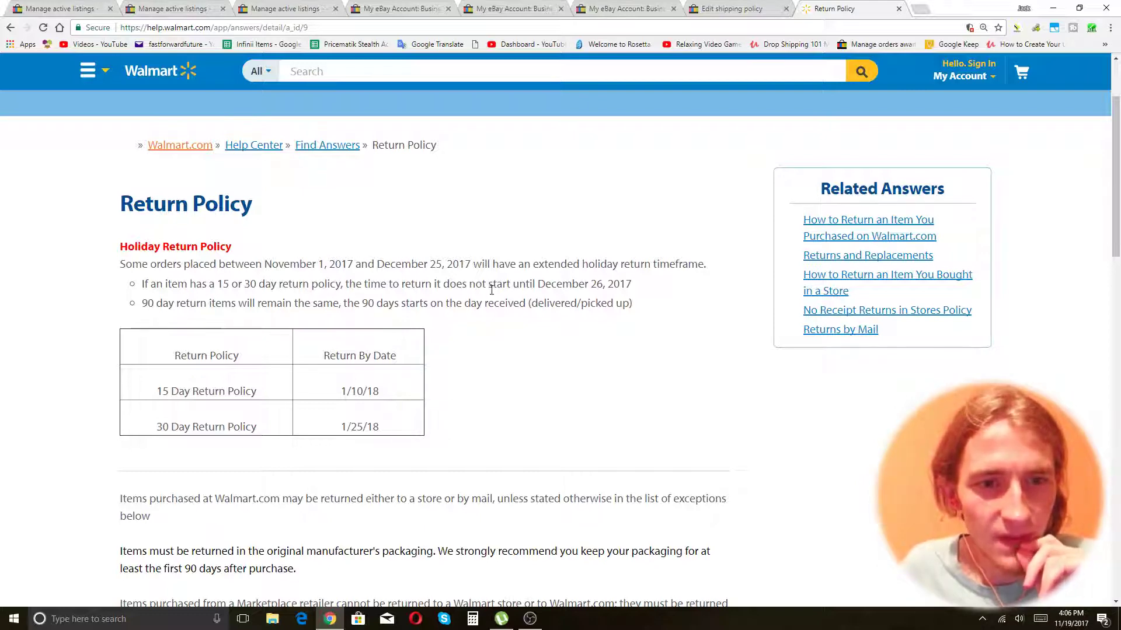
{"action": "scroll", "coordinate": [528, 288], "scroll_direction": "down", "scroll_amount": 1}
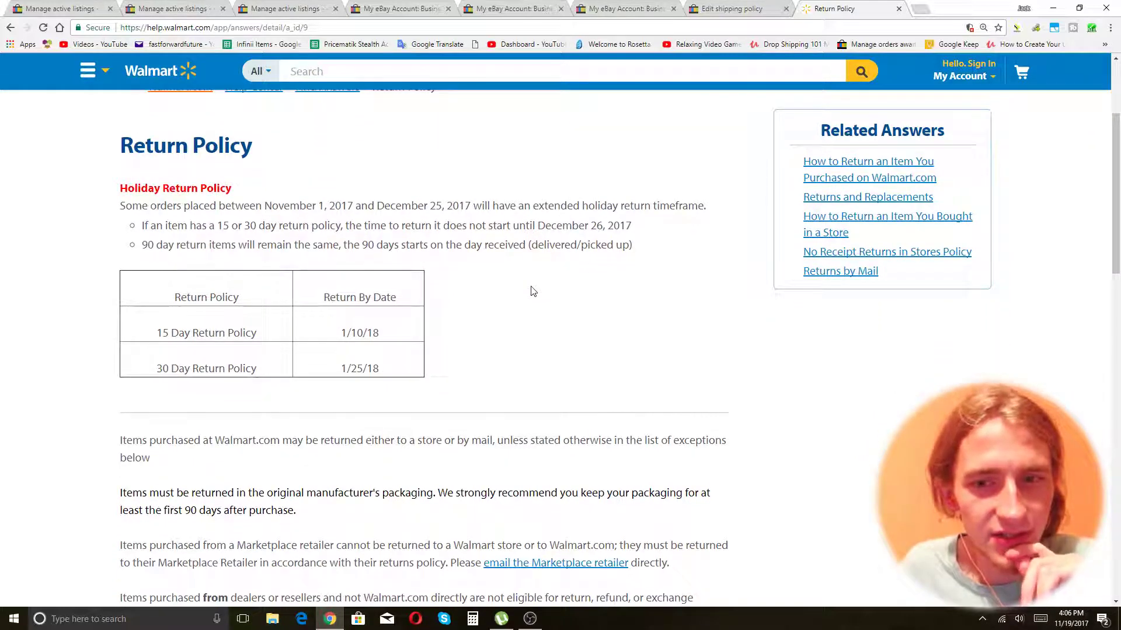
{"action": "scroll", "coordinate": [303, 228], "scroll_direction": "down", "scroll_amount": 8}
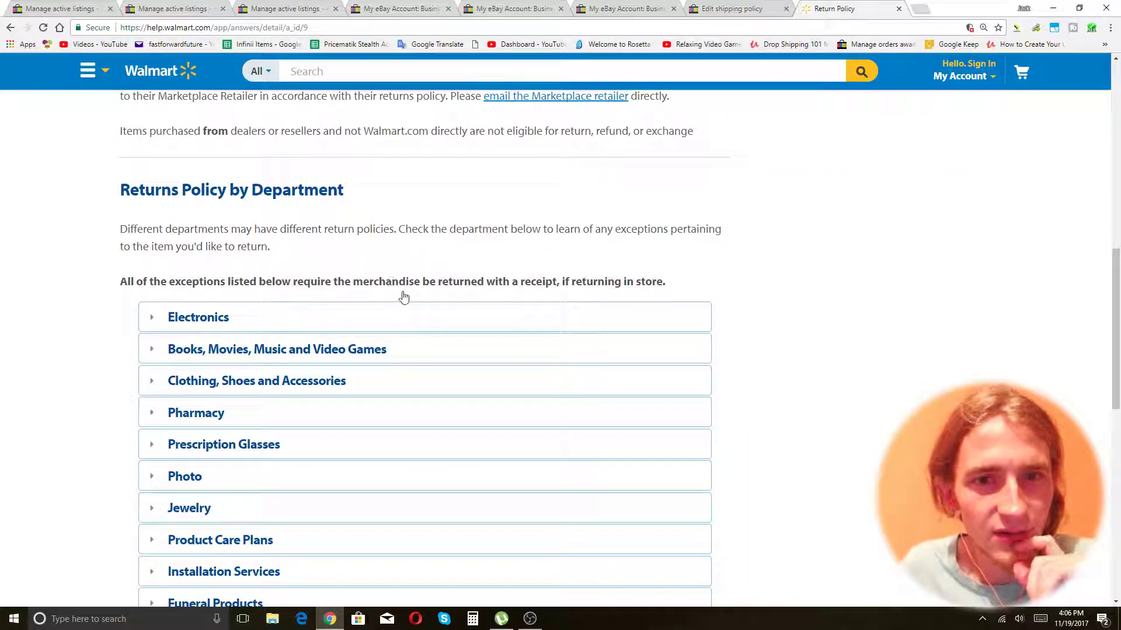
{"action": "scroll", "coordinate": [776, 292], "scroll_direction": "down", "scroll_amount": 11}
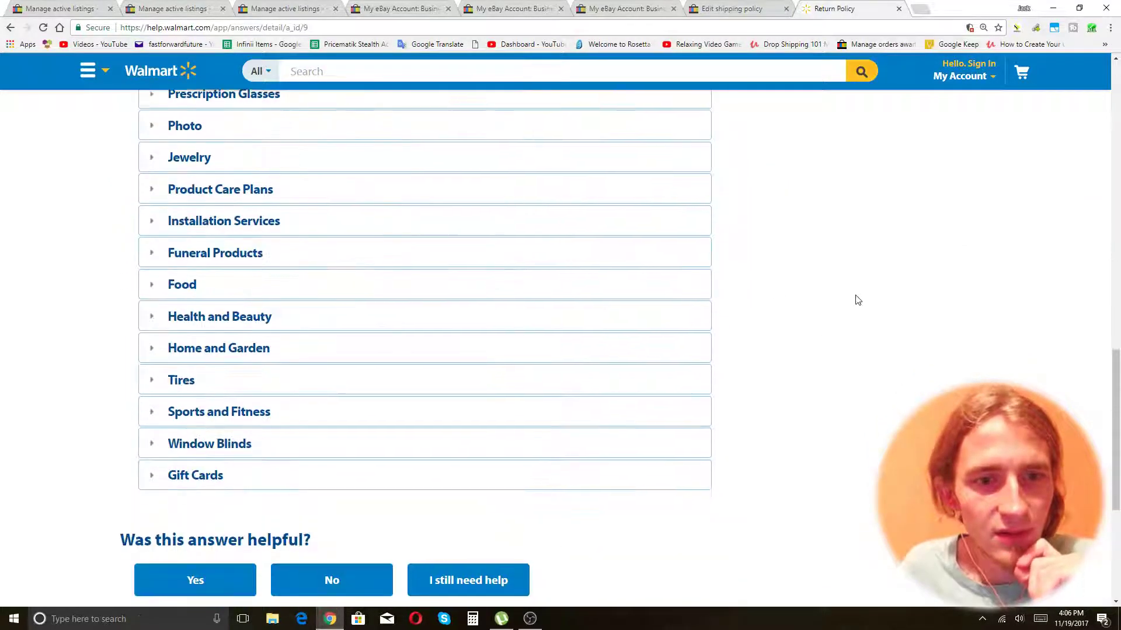
{"action": "scroll", "coordinate": [862, 300], "scroll_direction": "up", "scroll_amount": 8}
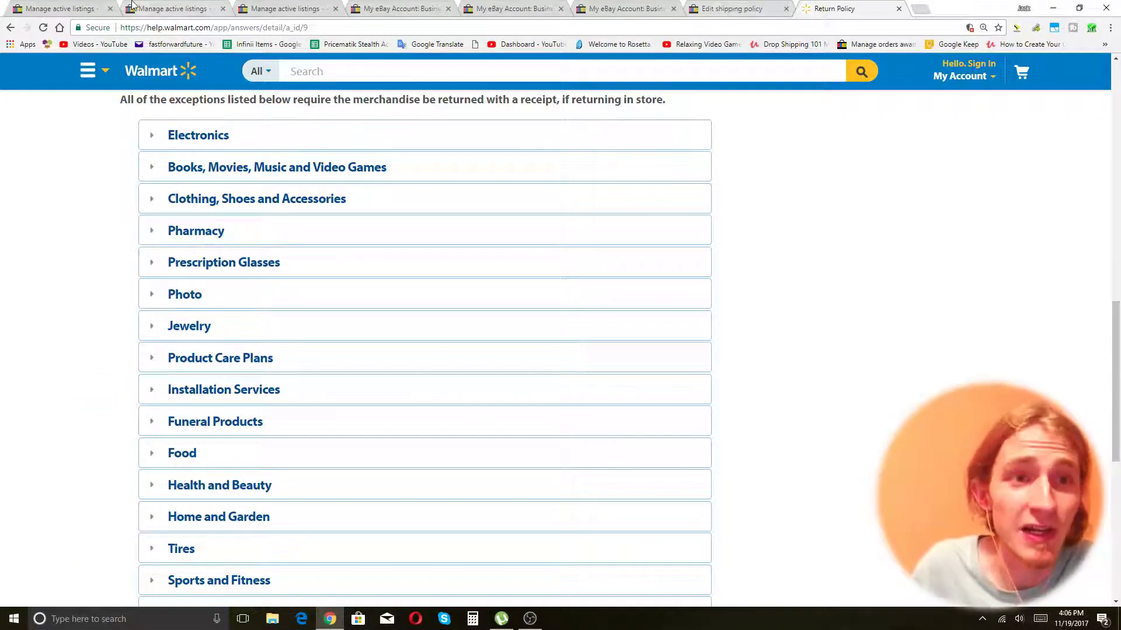
{"action": "left_click", "coordinate": [169, 8]}
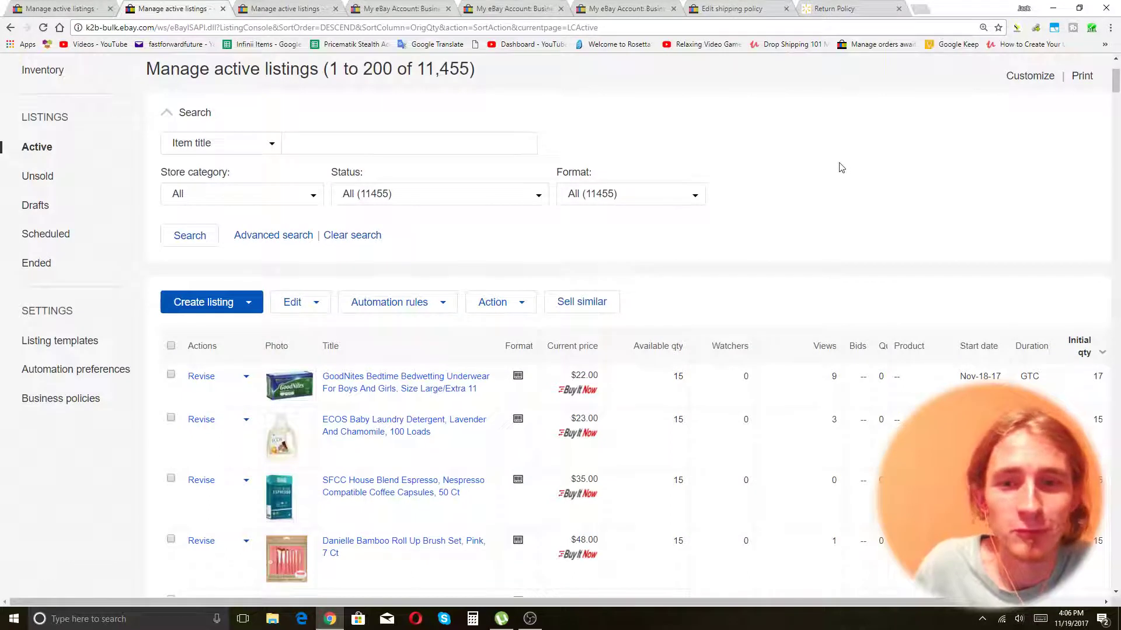